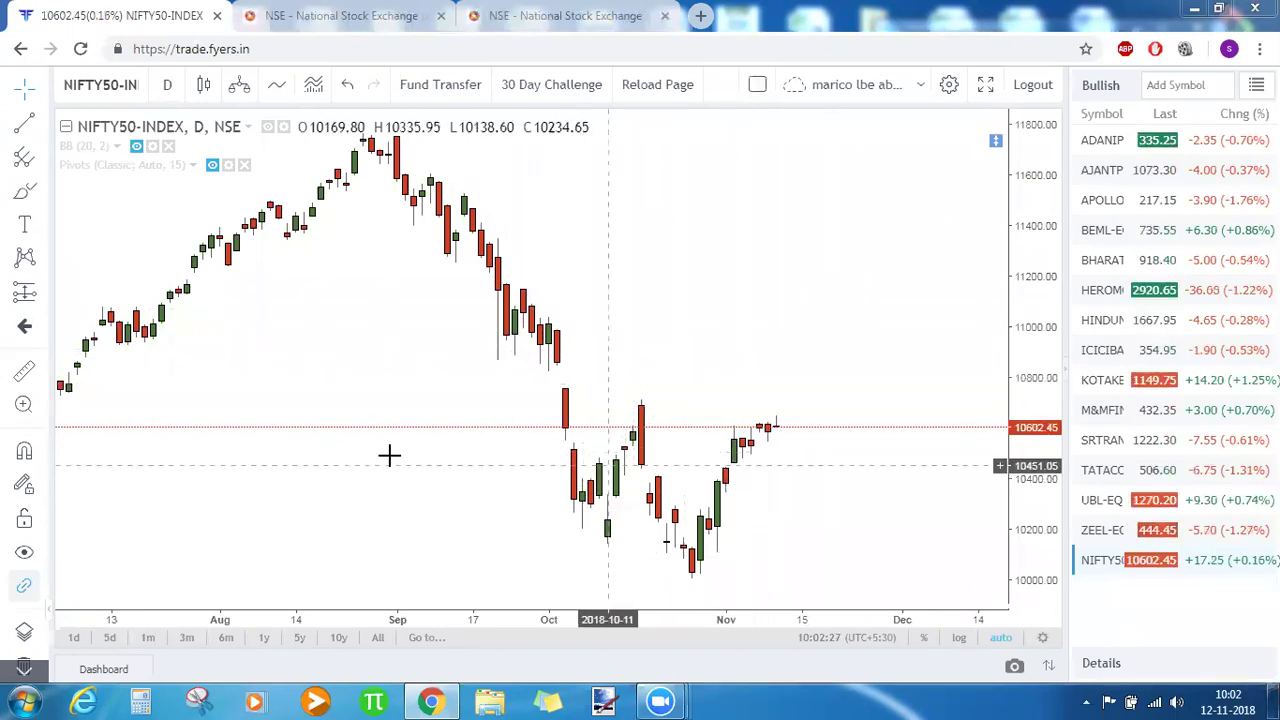
# - Draw a rectangle over the early-October price gap, from about 10,865 down to 10,755, extending from late September to early December
pyautogui.click(43, 198)
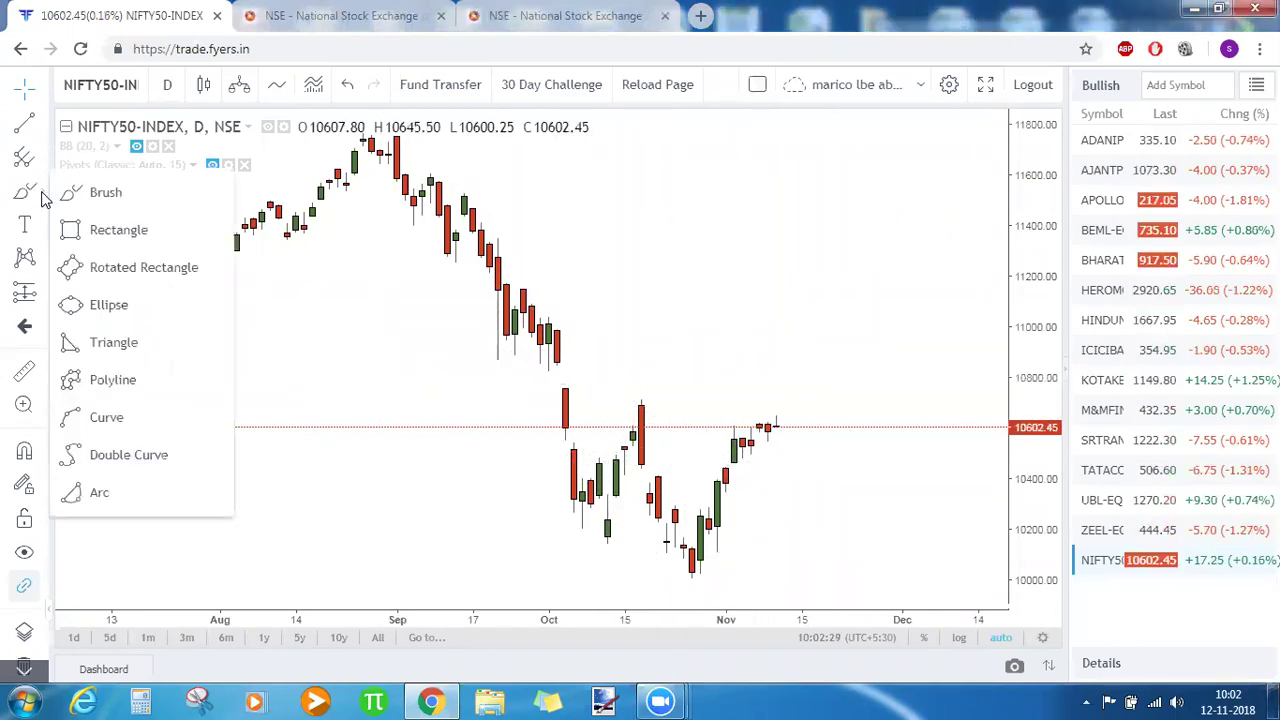
pyautogui.click(110, 231)
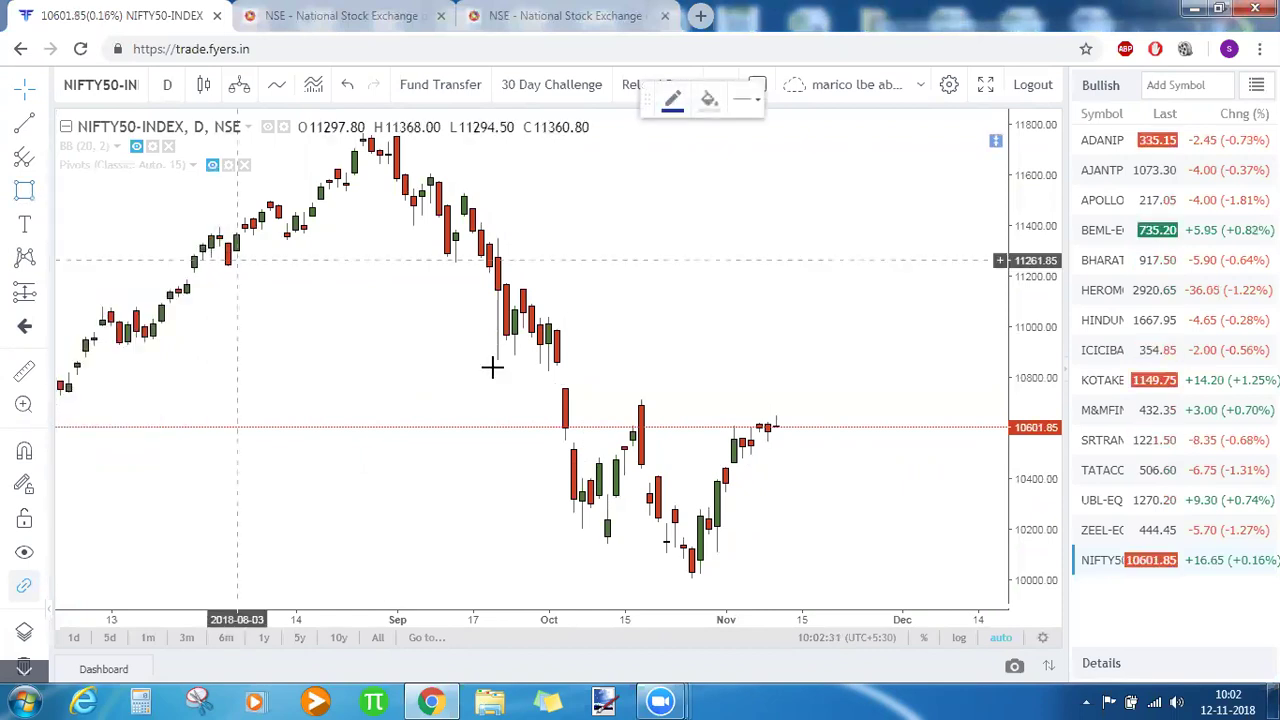
pyautogui.moveTo(497, 361)
pyautogui.mouseDown()
pyautogui.moveTo(843, 417)
pyautogui.moveTo(917, 389)
pyautogui.mouseUp()
pyautogui.click(920, 445)
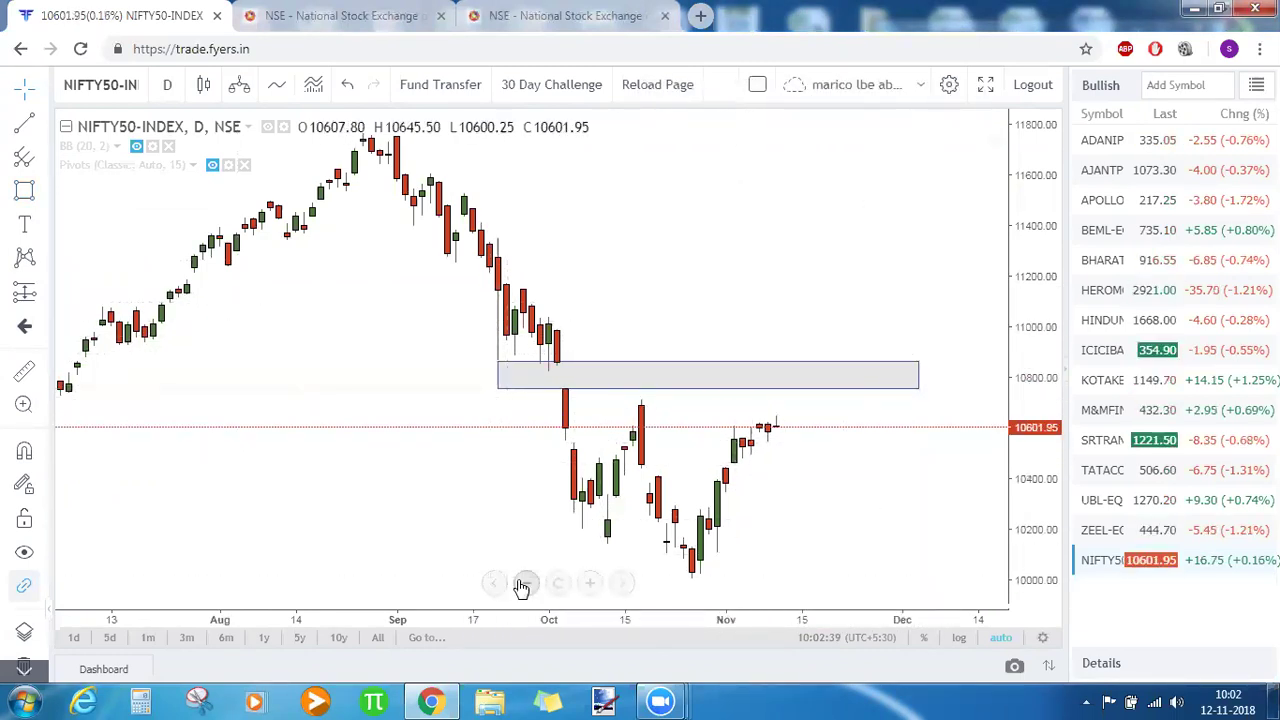
# - Reduce the height of the RSI (14) pane to give the NIFTY50 price chart more room
pyautogui.click(522, 586)
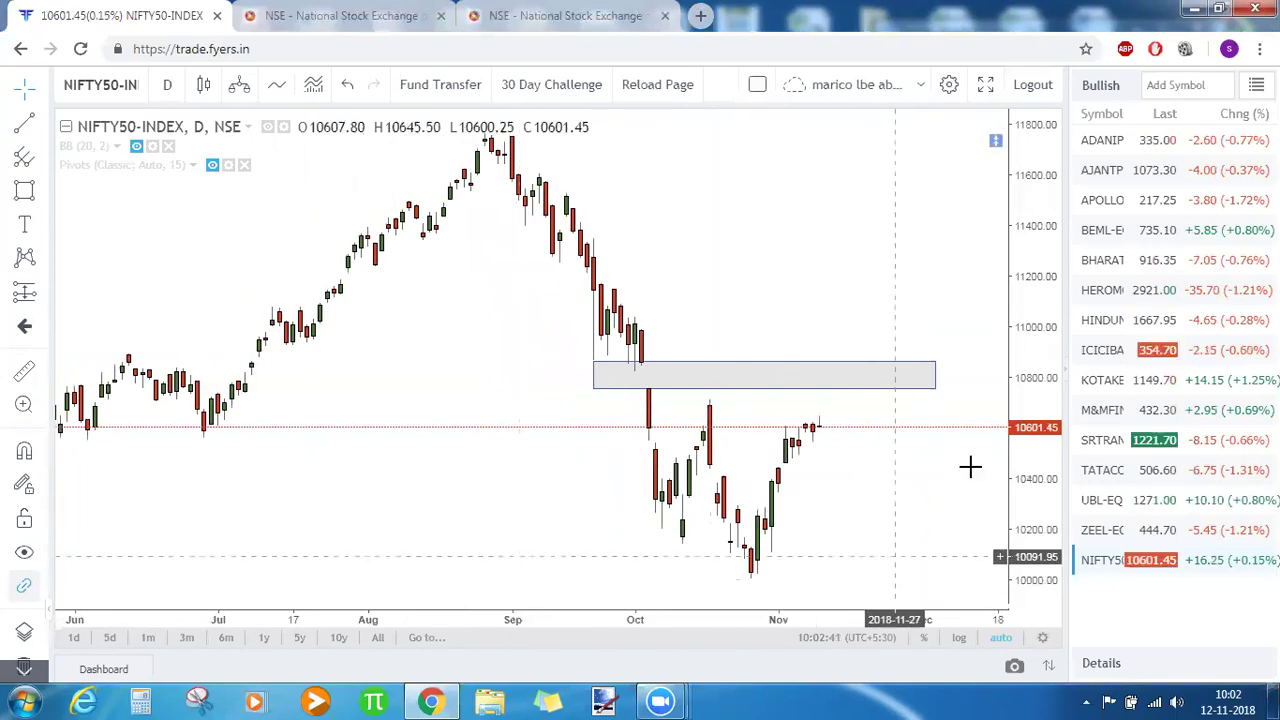
pyautogui.moveTo(883, 262); pyautogui.dragTo(826, 209)
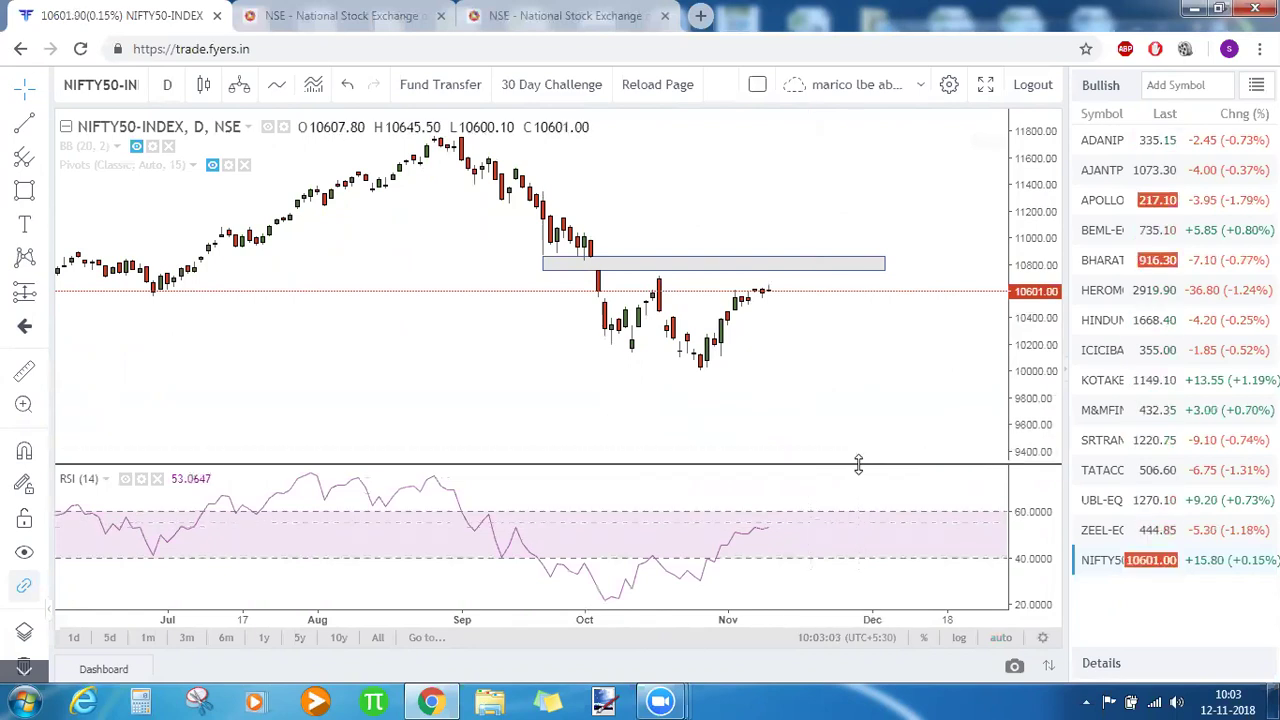
pyautogui.moveTo(858, 463); pyautogui.dragTo(858, 483)
pyautogui.moveTo(791, 403); pyautogui.dragTo(855, 384)
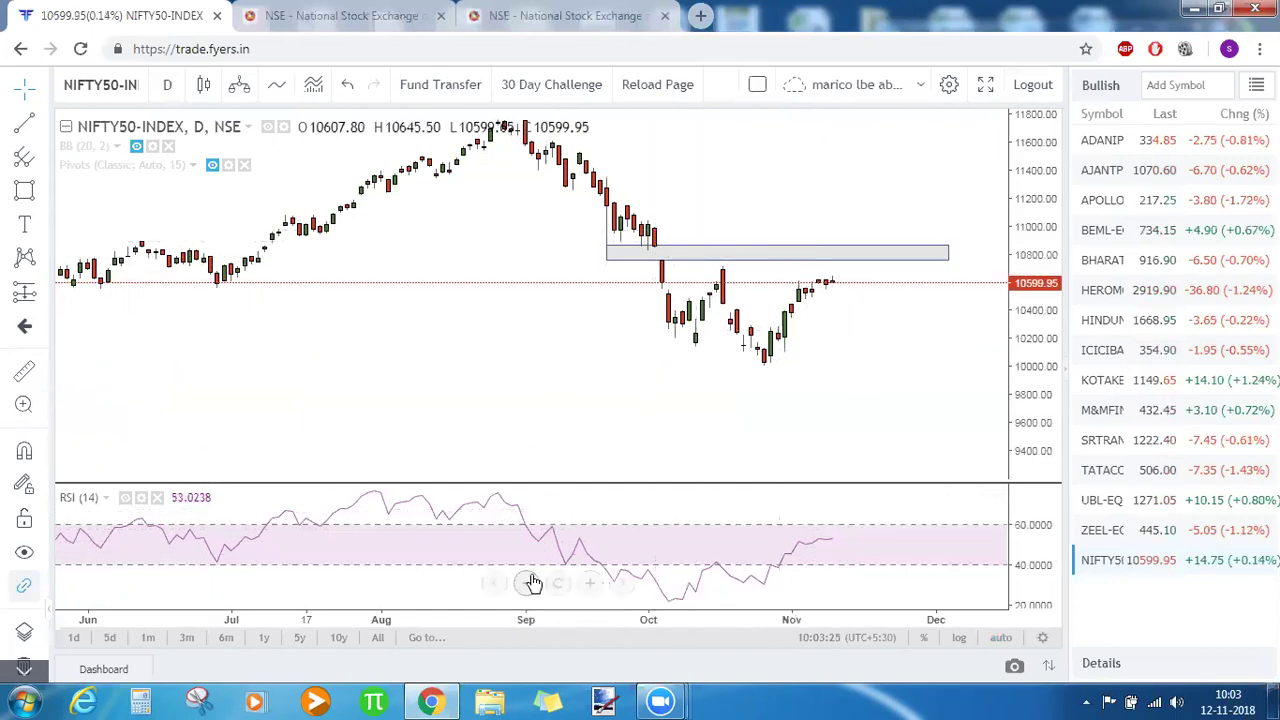
# - Place a horizontal line at 10708.85 on the NIFTY50 chart, just beneath the gap rectangle
pyautogui.click(529, 585)
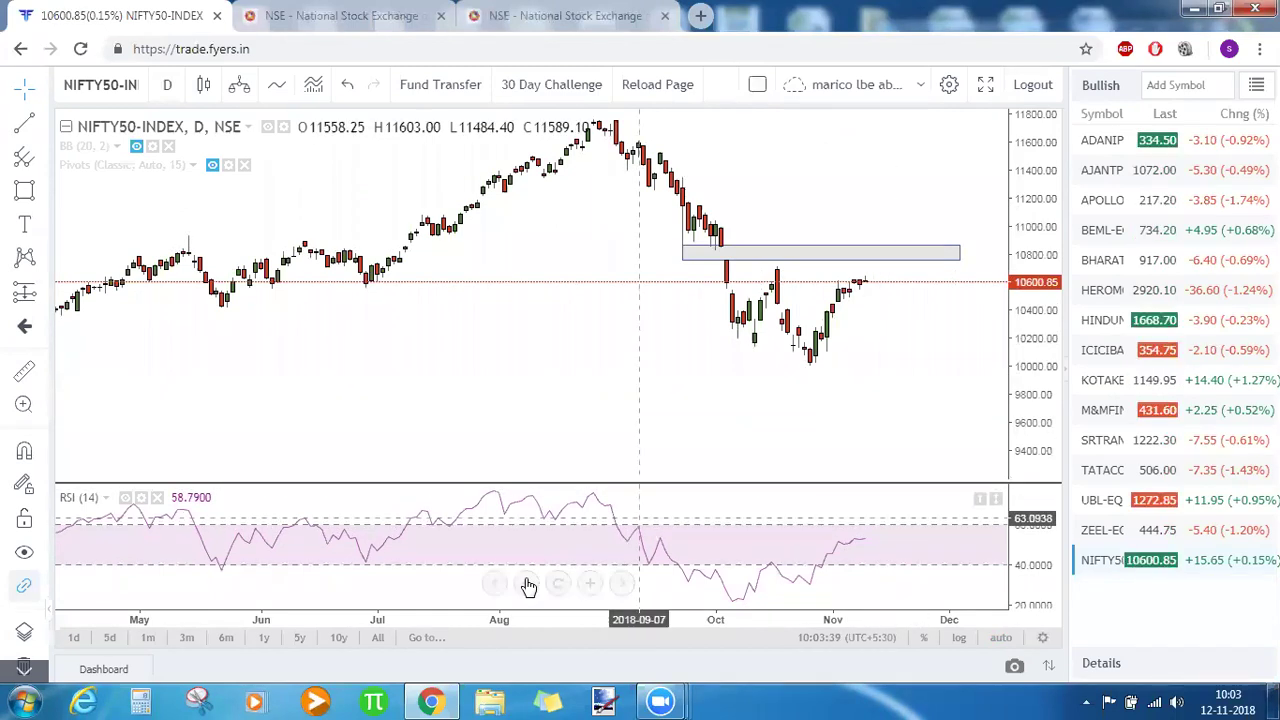
pyautogui.scroll(-3, 520, 589)
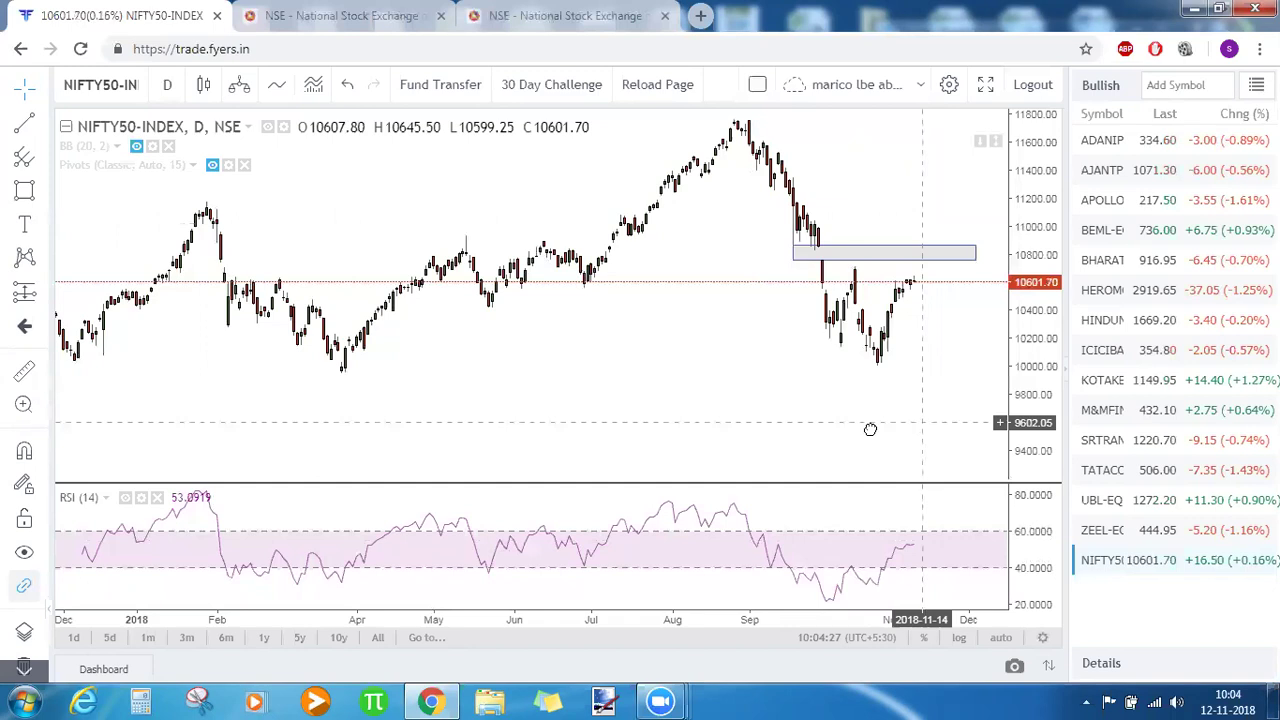
pyautogui.moveTo(870, 429); pyautogui.dragTo(830, 423)
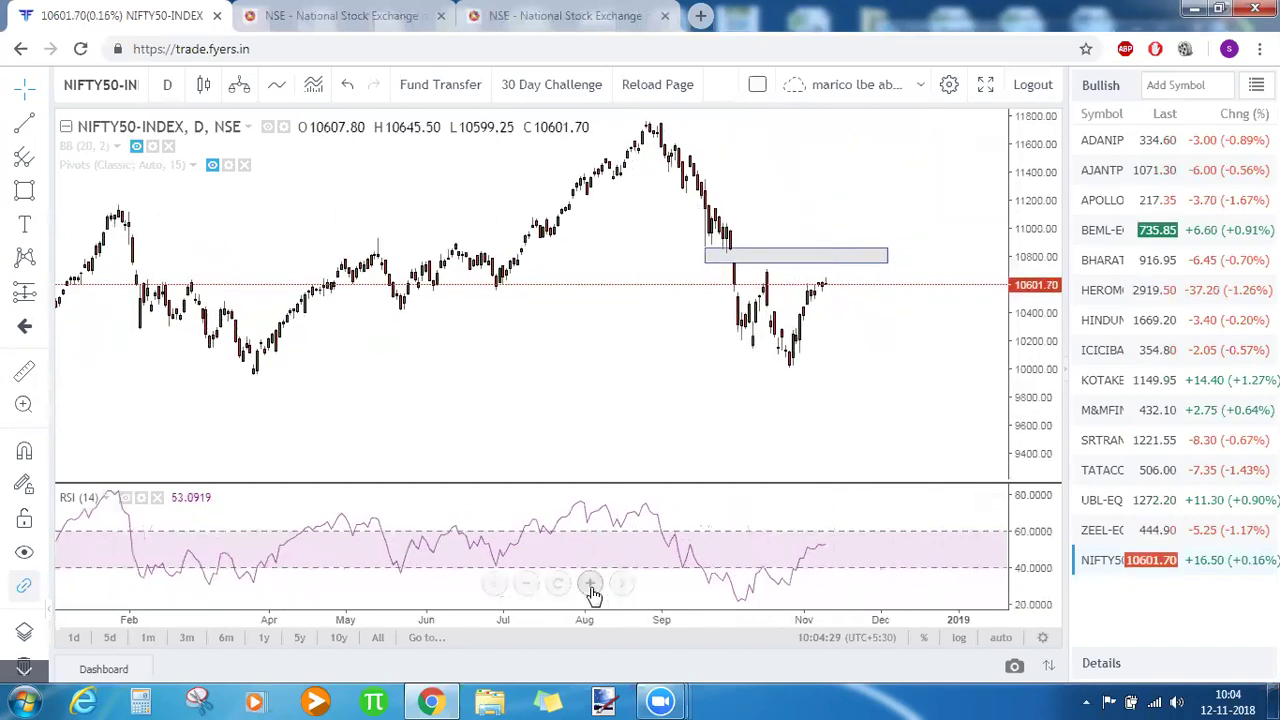
pyautogui.click(591, 585)
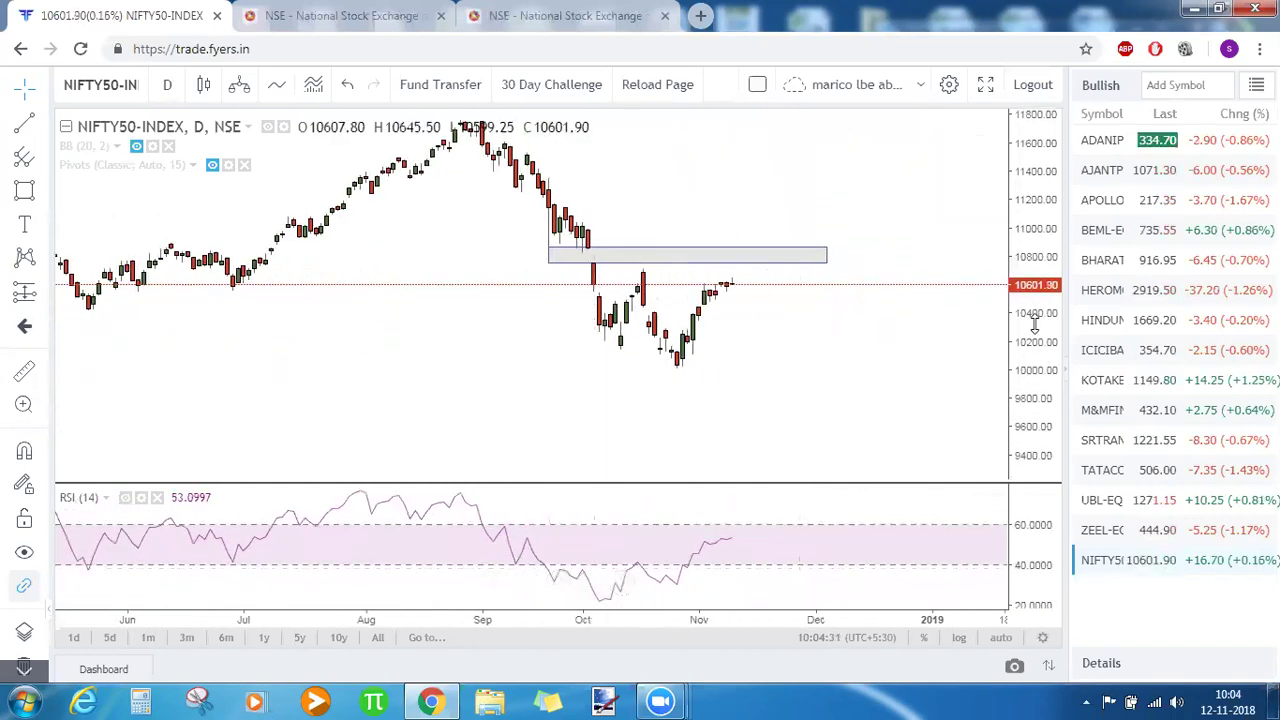
pyautogui.moveTo(1035, 325); pyautogui.dragTo(1037, 300)
pyautogui.moveTo(906, 437); pyautogui.dragTo(910, 440)
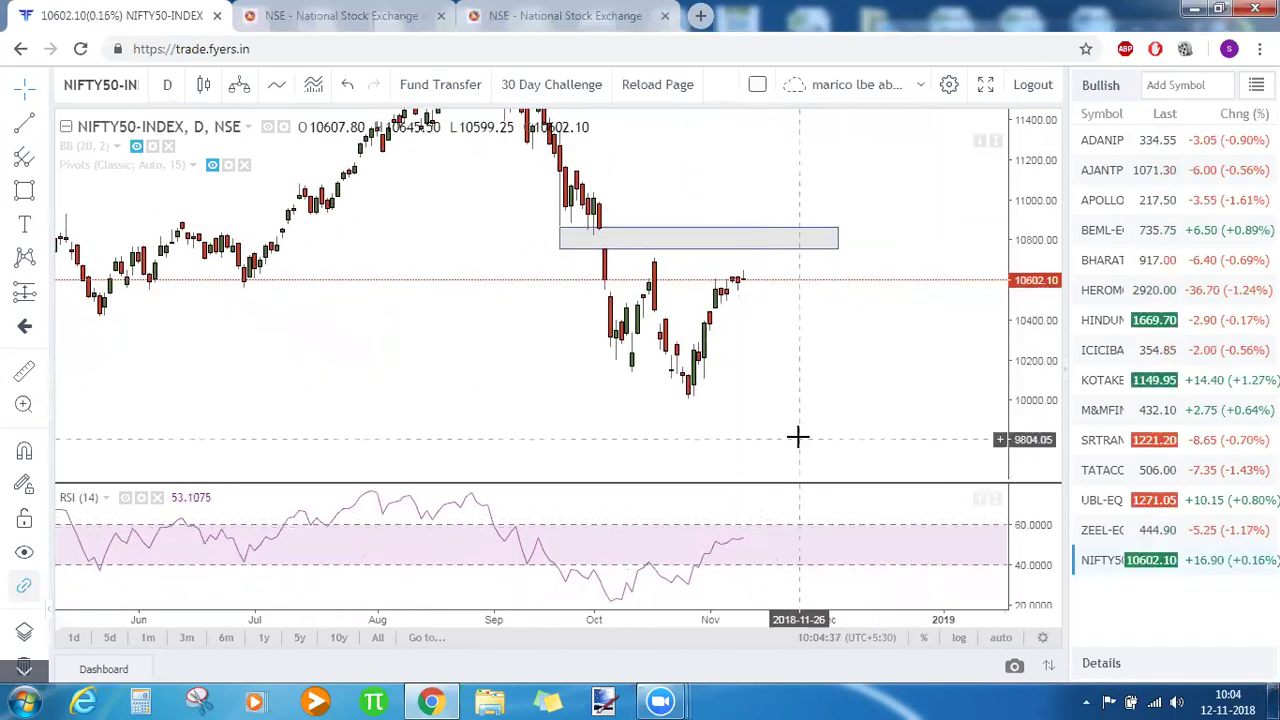
pyautogui.moveTo(1036, 398); pyautogui.dragTo(889, 449)
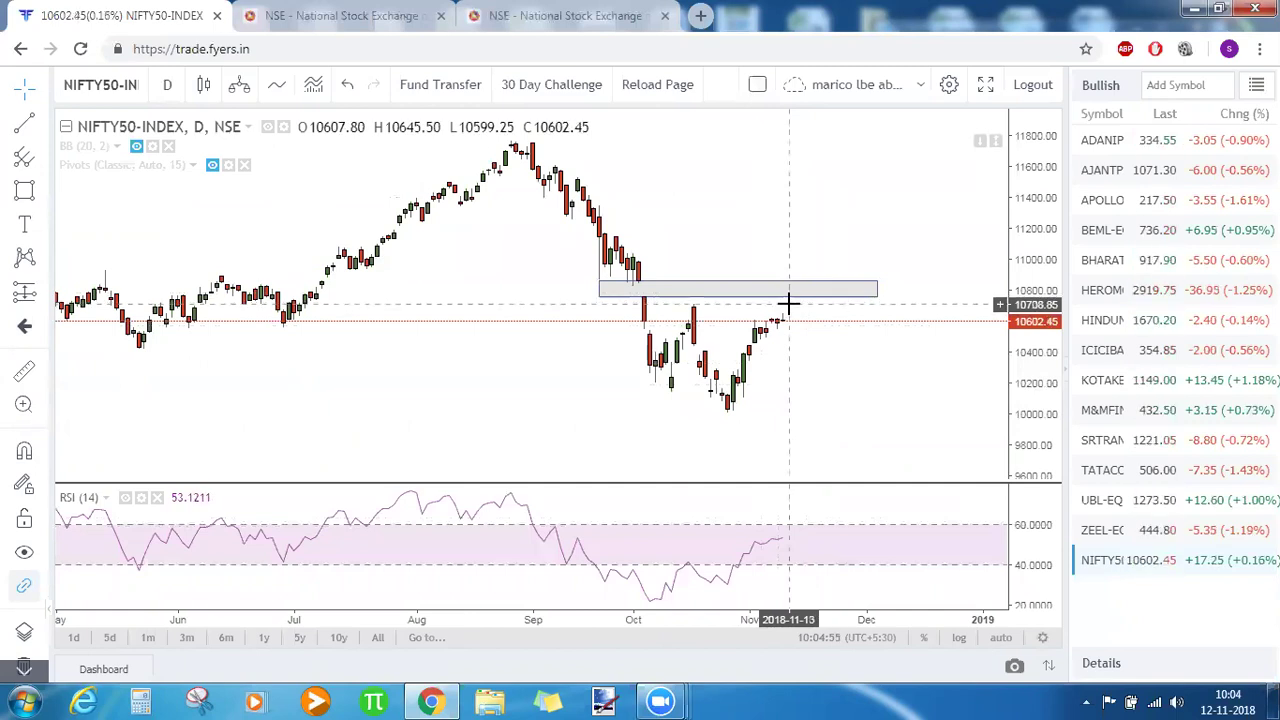
pyautogui.click(789, 303)
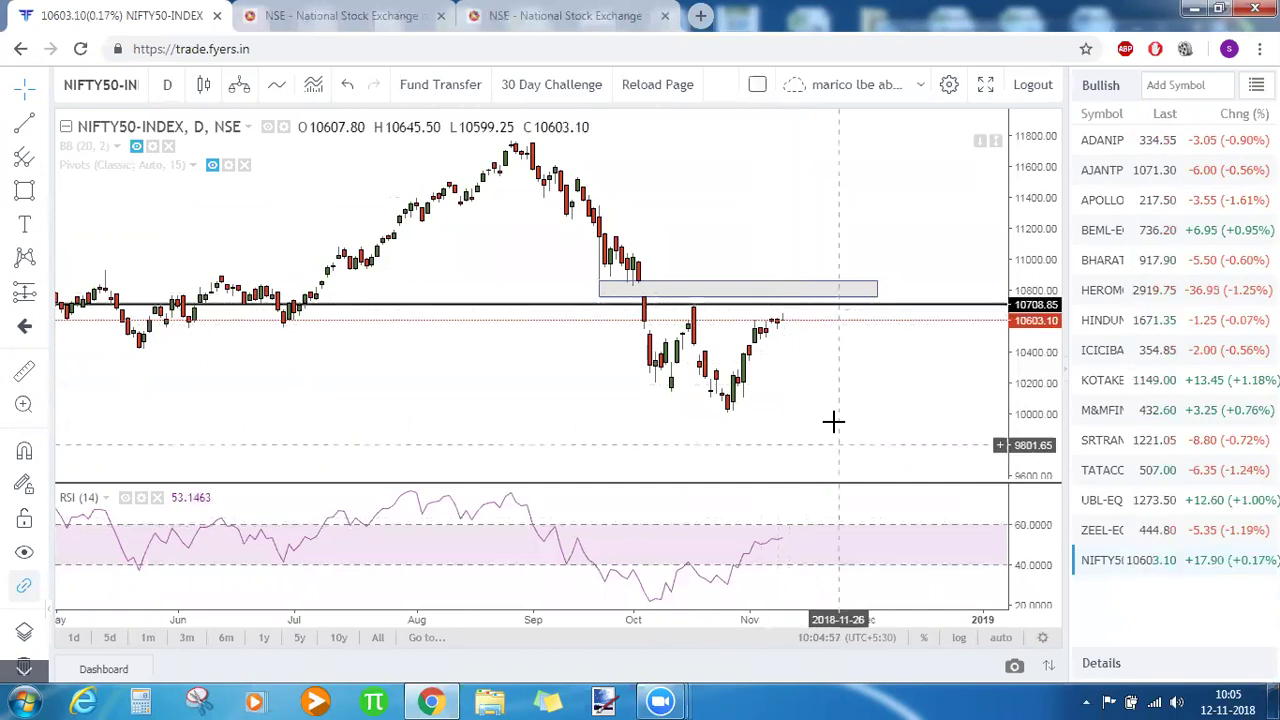
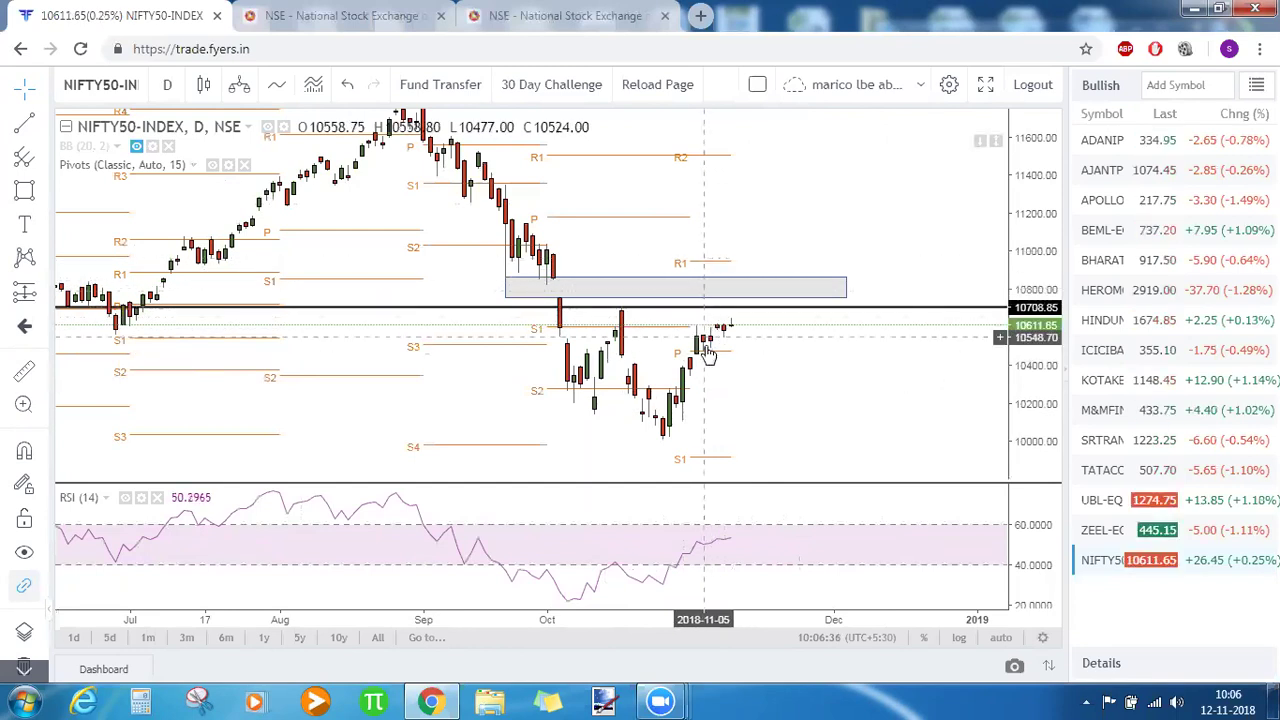
# - Hide the Pivots indicator and toggle the Bollinger Bands on and off again on the NIFTY50 chart
pyautogui.click(213, 165)
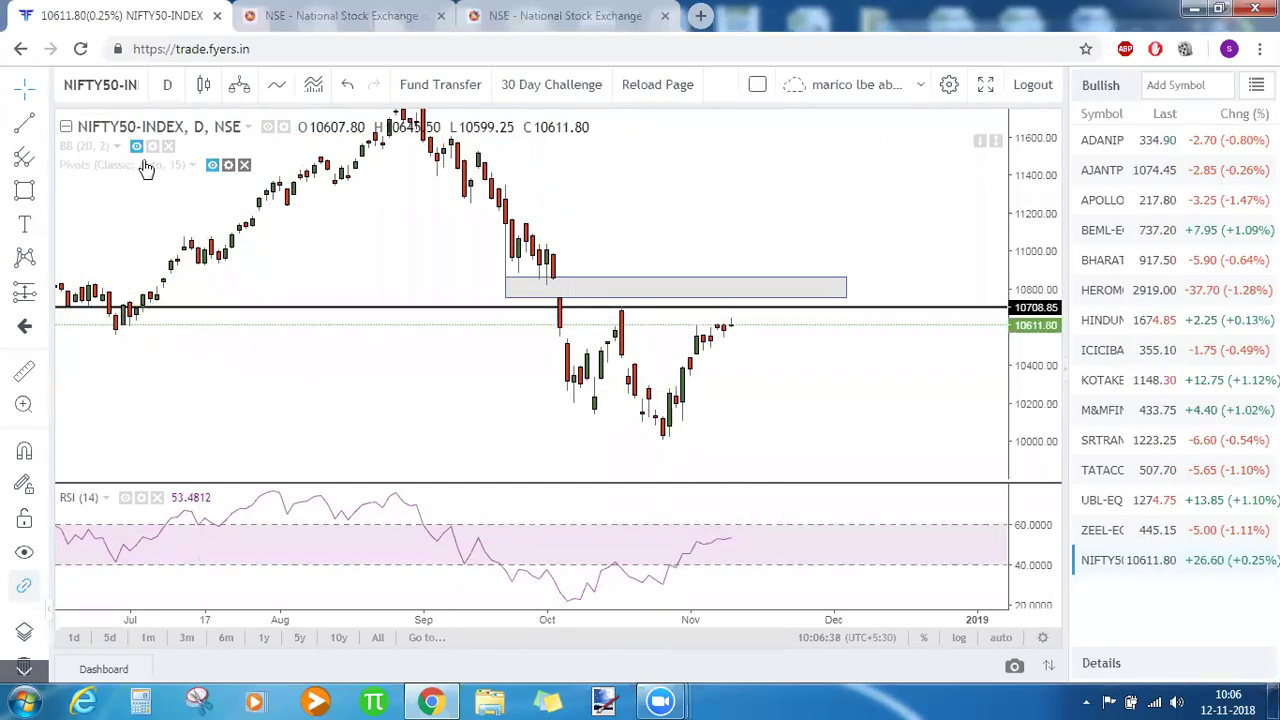
pyautogui.click(136, 147)
pyautogui.click(136, 147)
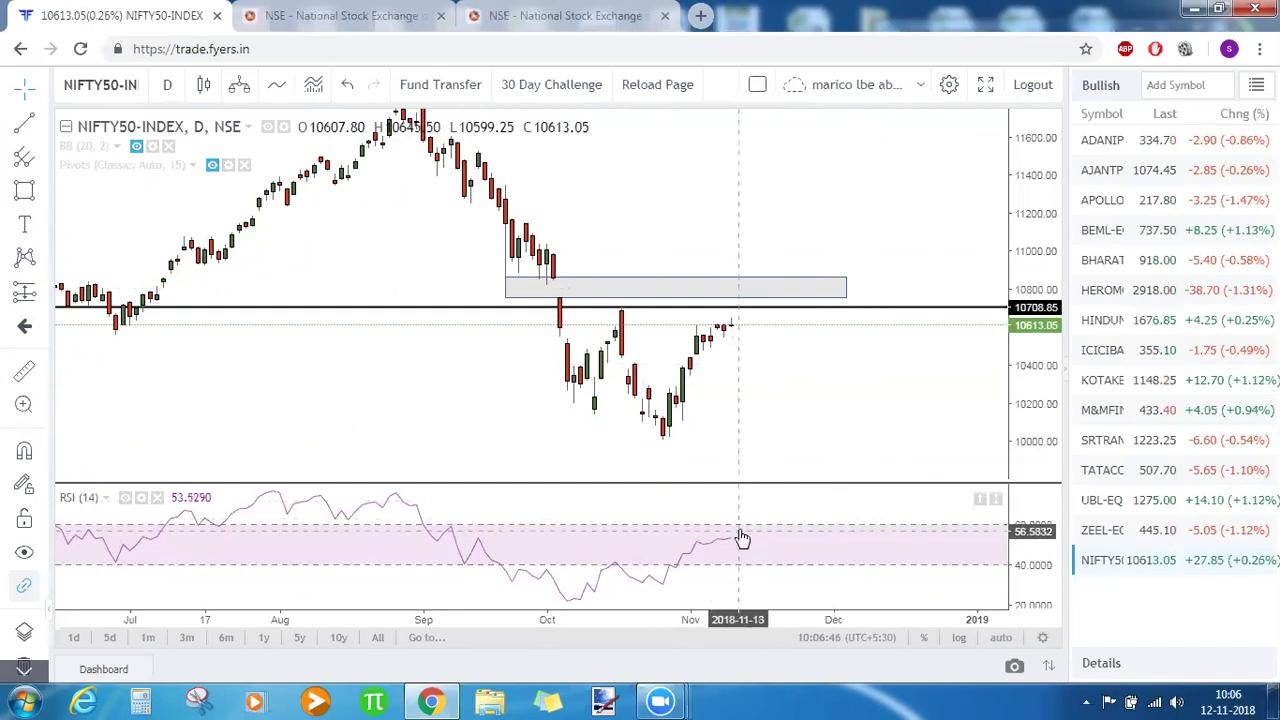
pyautogui.click(733, 287)
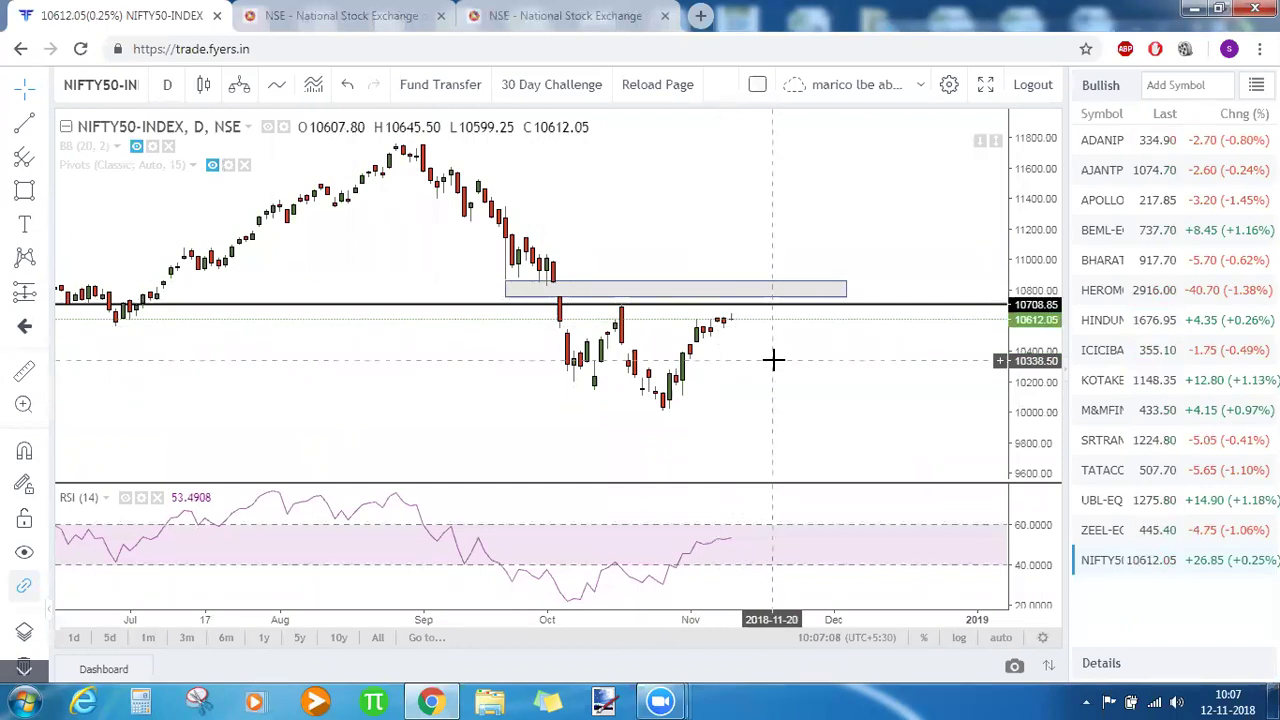
# - Search for "BANKN" and load the NIFTYBANK-INDEX daily chart
pyautogui.write('BANKN')
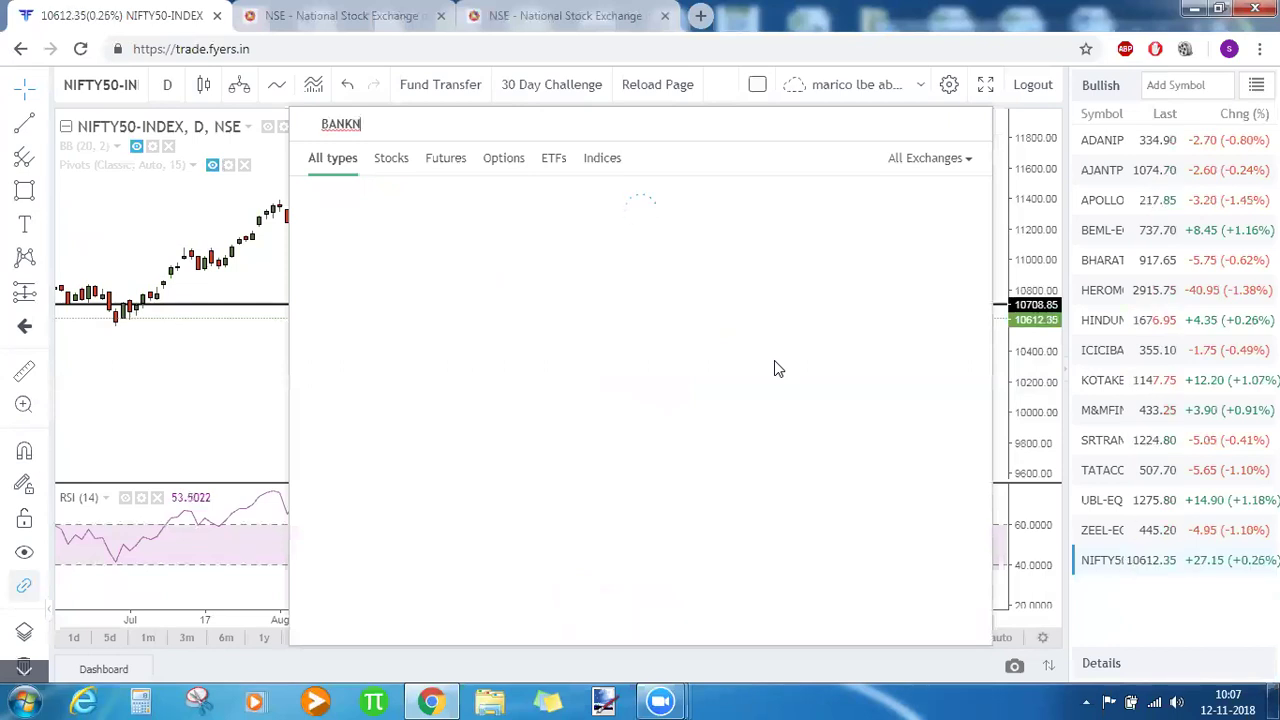
pyautogui.press('Down')
pyautogui.press('Return')
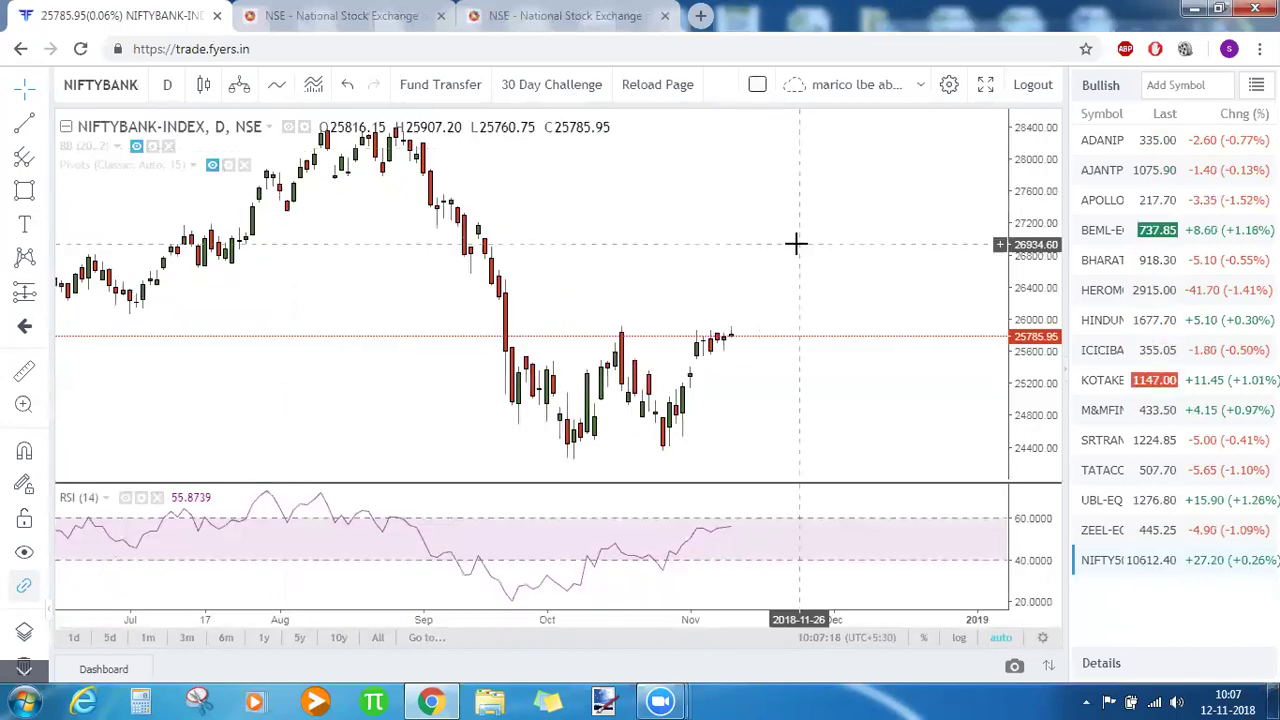
# - Place horizontal lines at 25928.15 and 26064.60 across the NIFTYBANK price chart
pyautogui.click(789, 325)
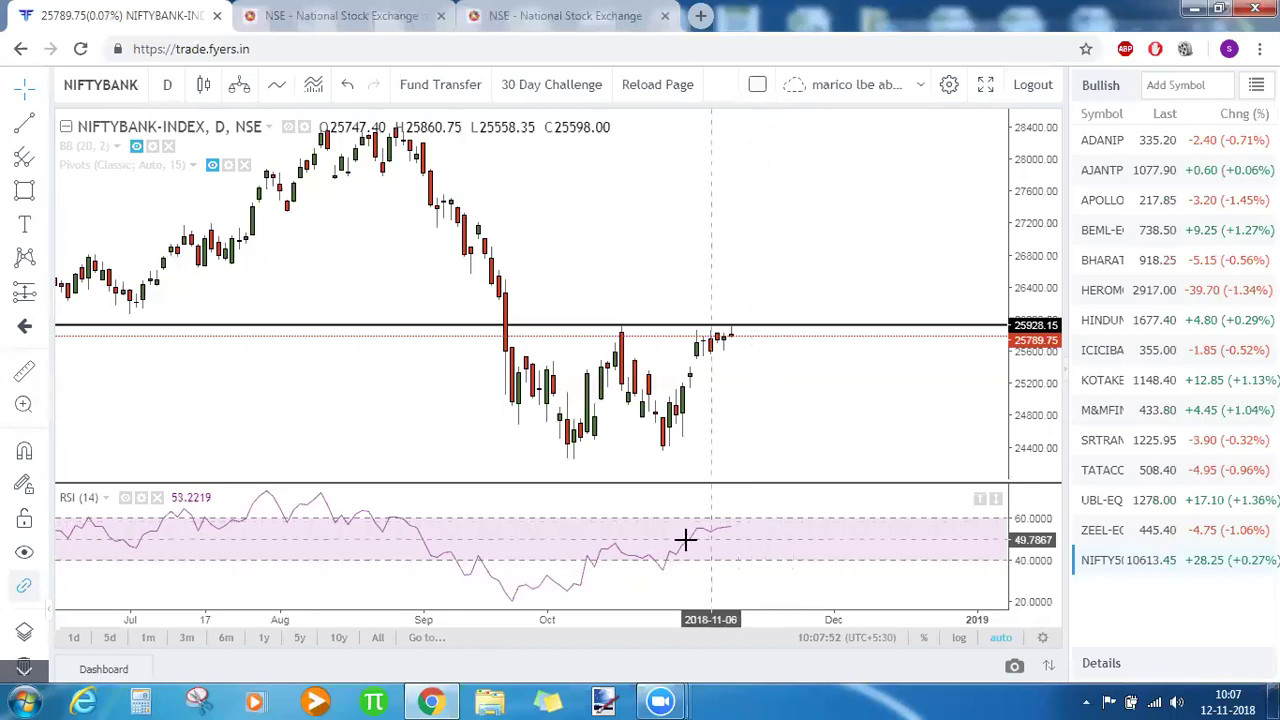
pyautogui.scroll(-3, 530, 583)
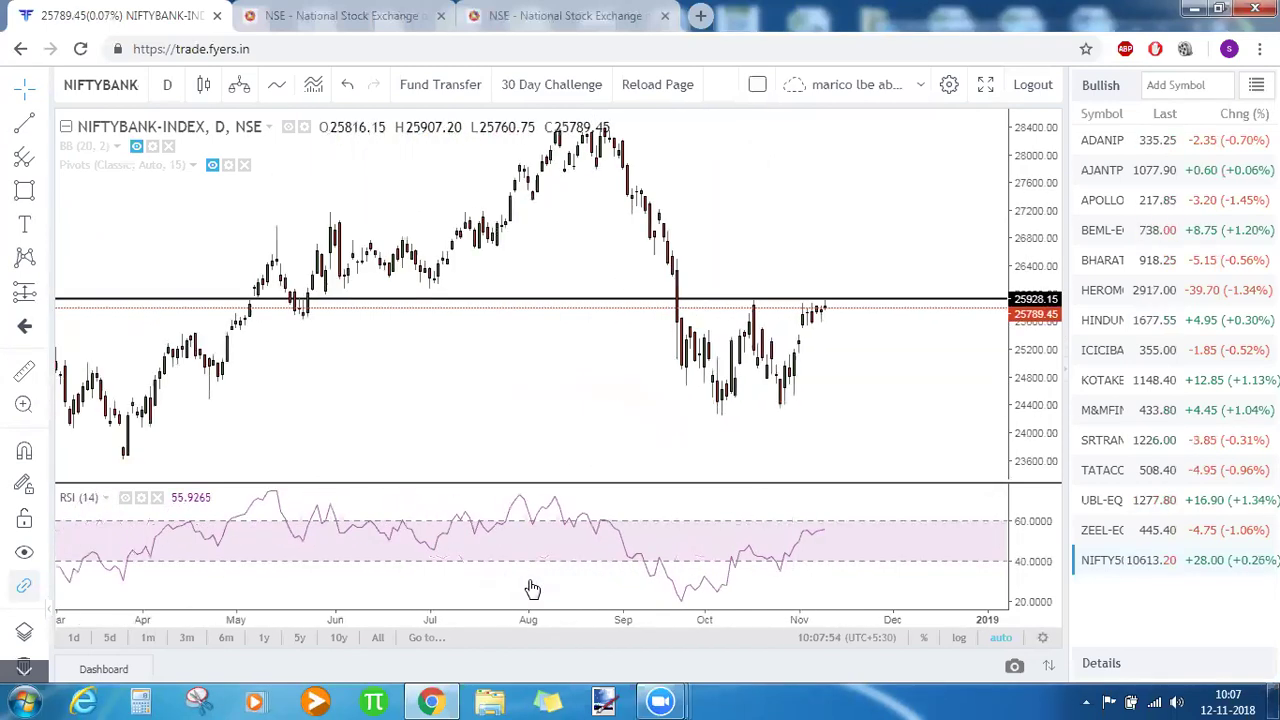
pyautogui.click(758, 289)
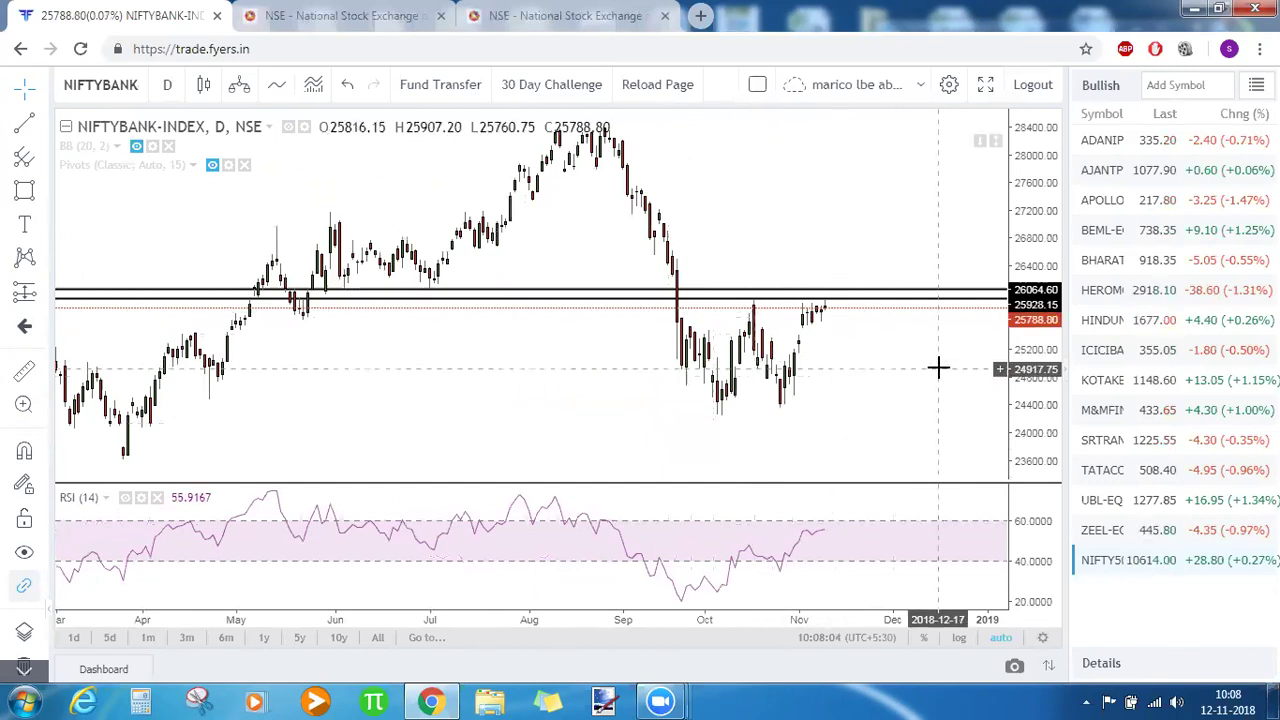
pyautogui.click(975, 290)
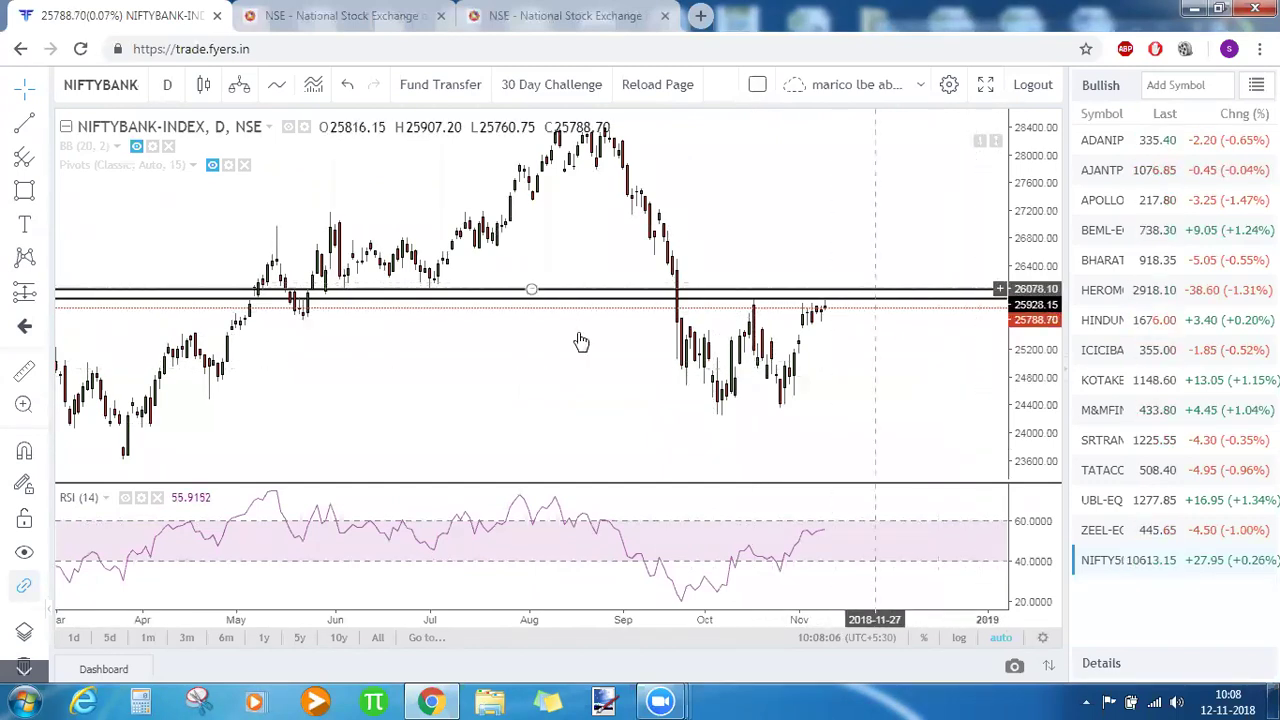
# - Examine how NIFTYBANK candles from early 2018 to November behave around the two horizontal lines
pyautogui.moveTo(500, 389); pyautogui.dragTo(694, 389)
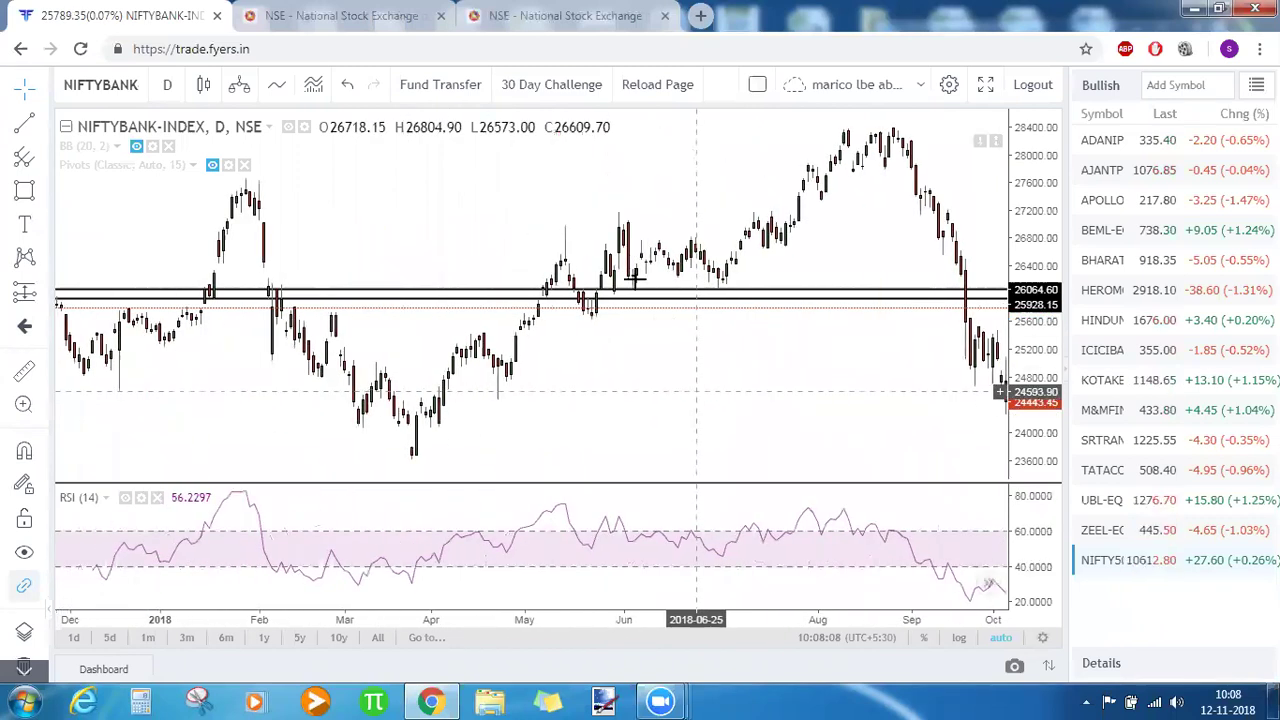
pyautogui.moveTo(631, 297)
pyautogui.mouseDown()
pyautogui.moveTo(615, 298)
pyautogui.moveTo(719, 297)
pyautogui.moveTo(606, 297)
pyautogui.mouseUp()
pyautogui.moveTo(788, 382); pyautogui.dragTo(571, 380)
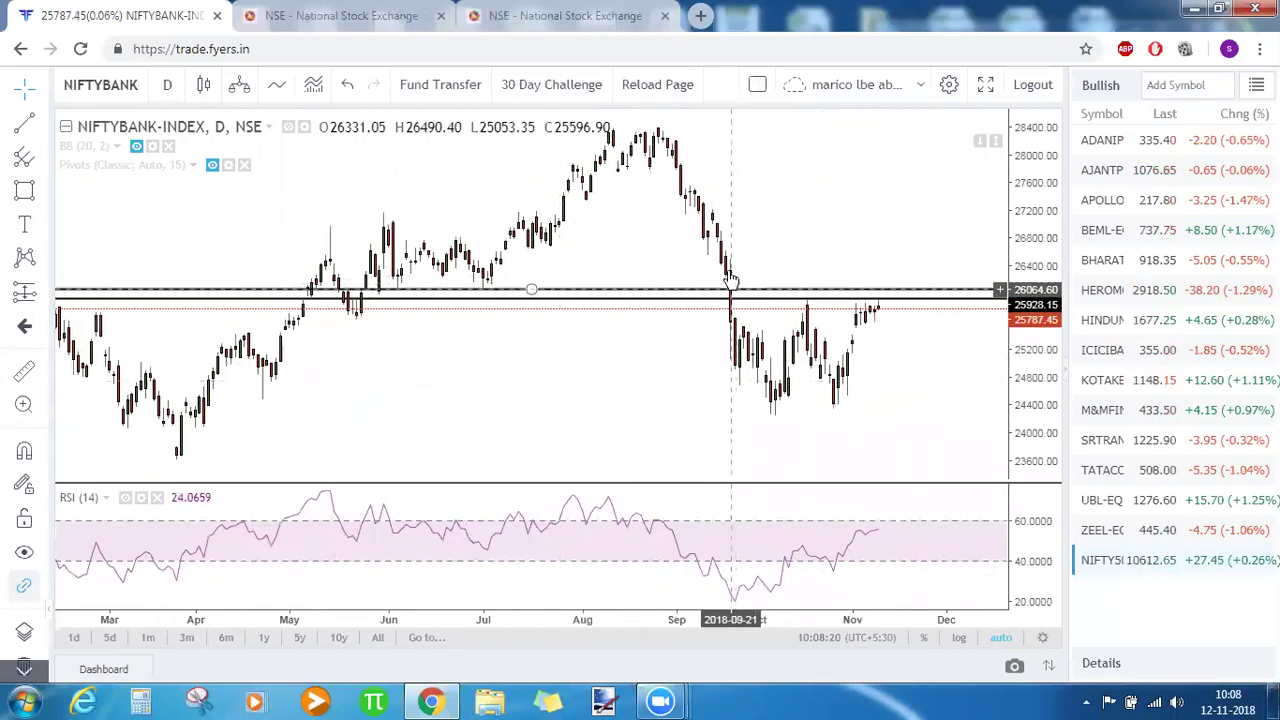
pyautogui.moveTo(730, 293); pyautogui.dragTo(818, 290)
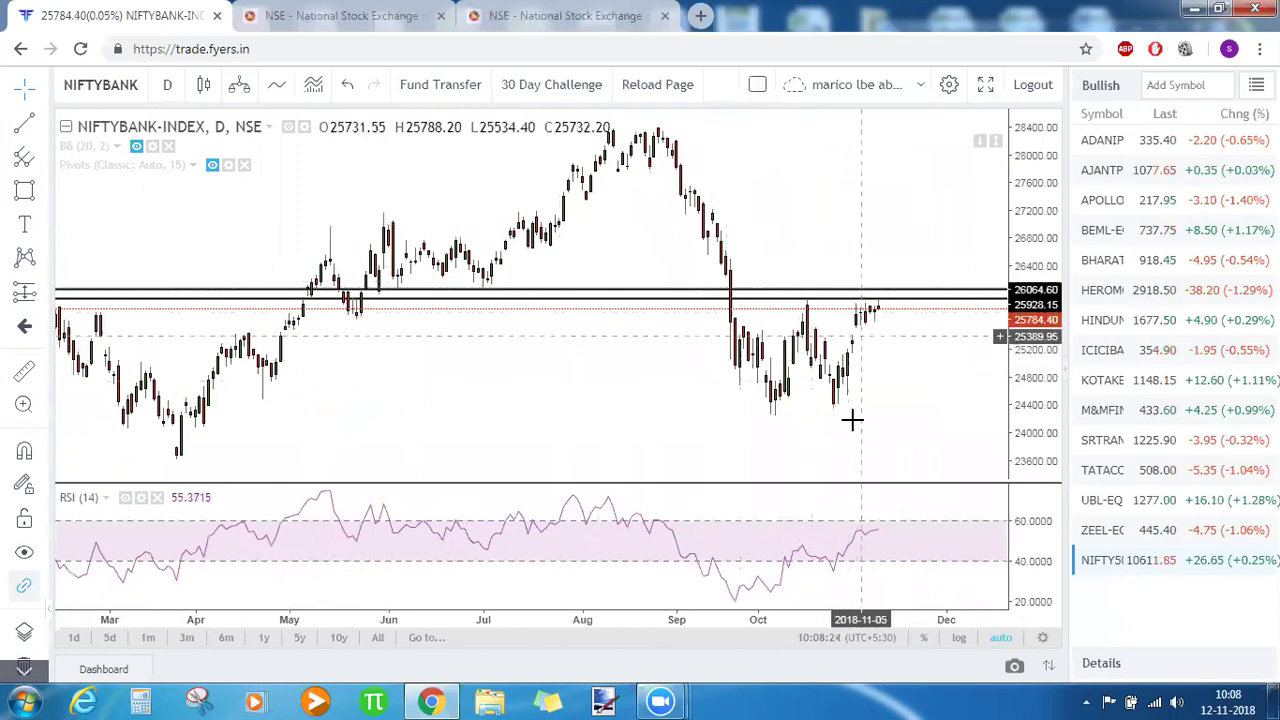
pyautogui.moveTo(848, 433); pyautogui.dragTo(776, 431)
pyautogui.click(689, 290)
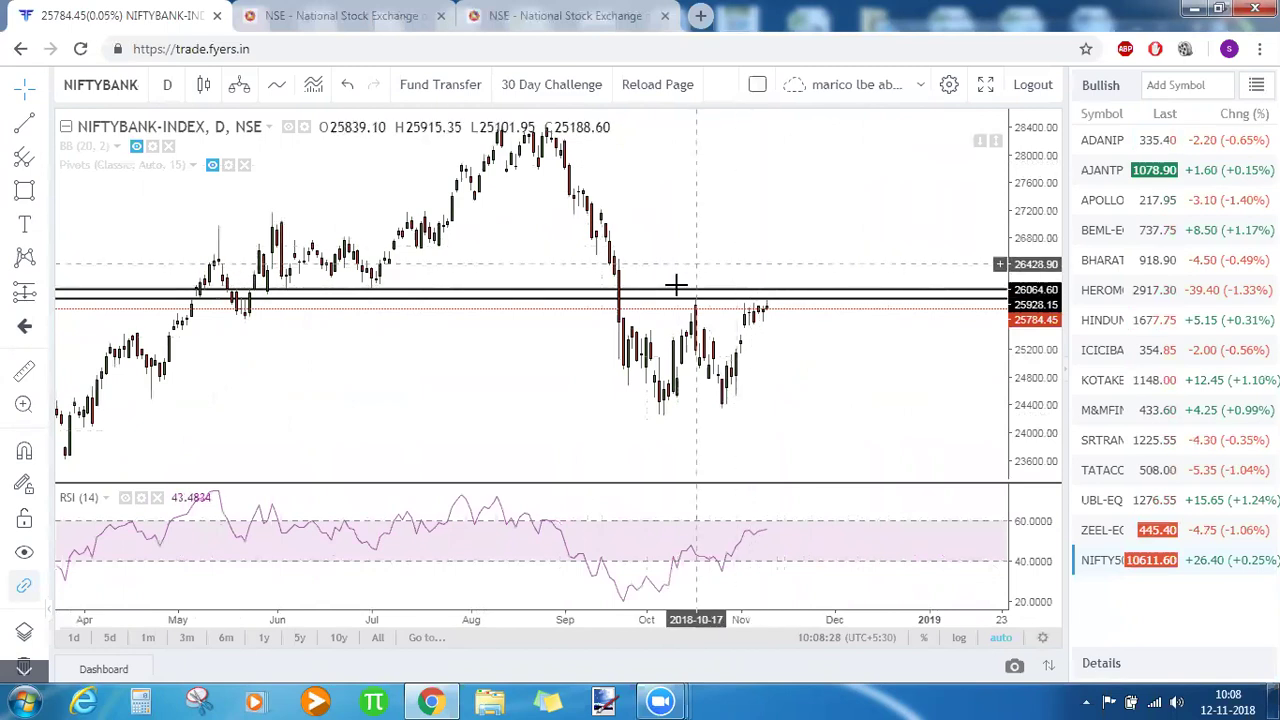
pyautogui.moveTo(676, 290); pyautogui.dragTo(768, 300)
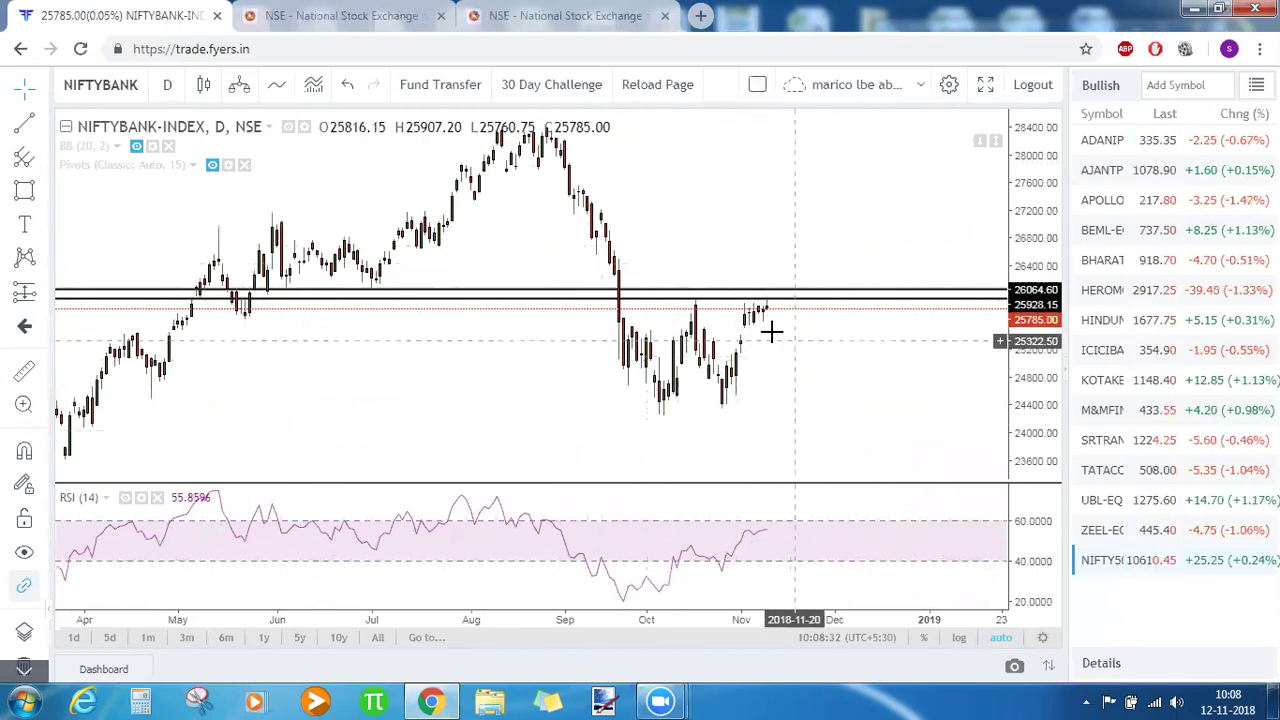
pyautogui.click(766, 292)
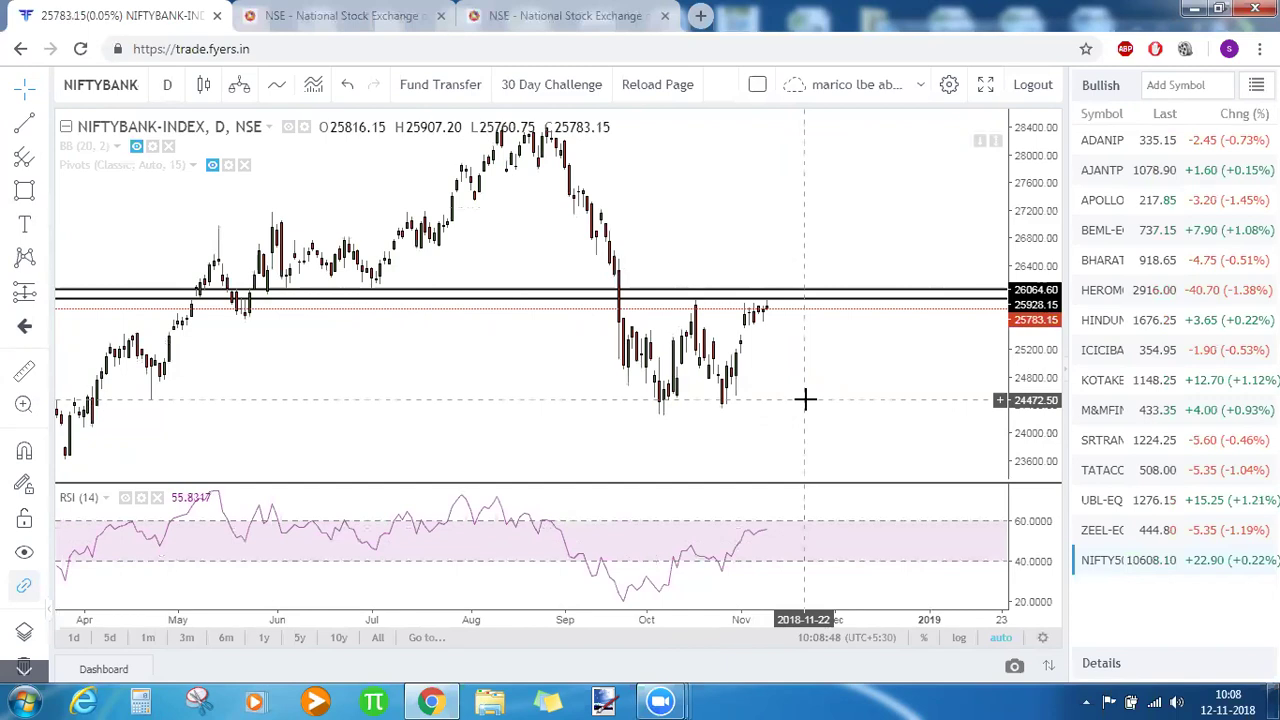
# - Maximize the NIFTYBANK price pane over the RSI pane and inspect the recent candles beneath the two lines
pyautogui.doubleClick(805, 399)
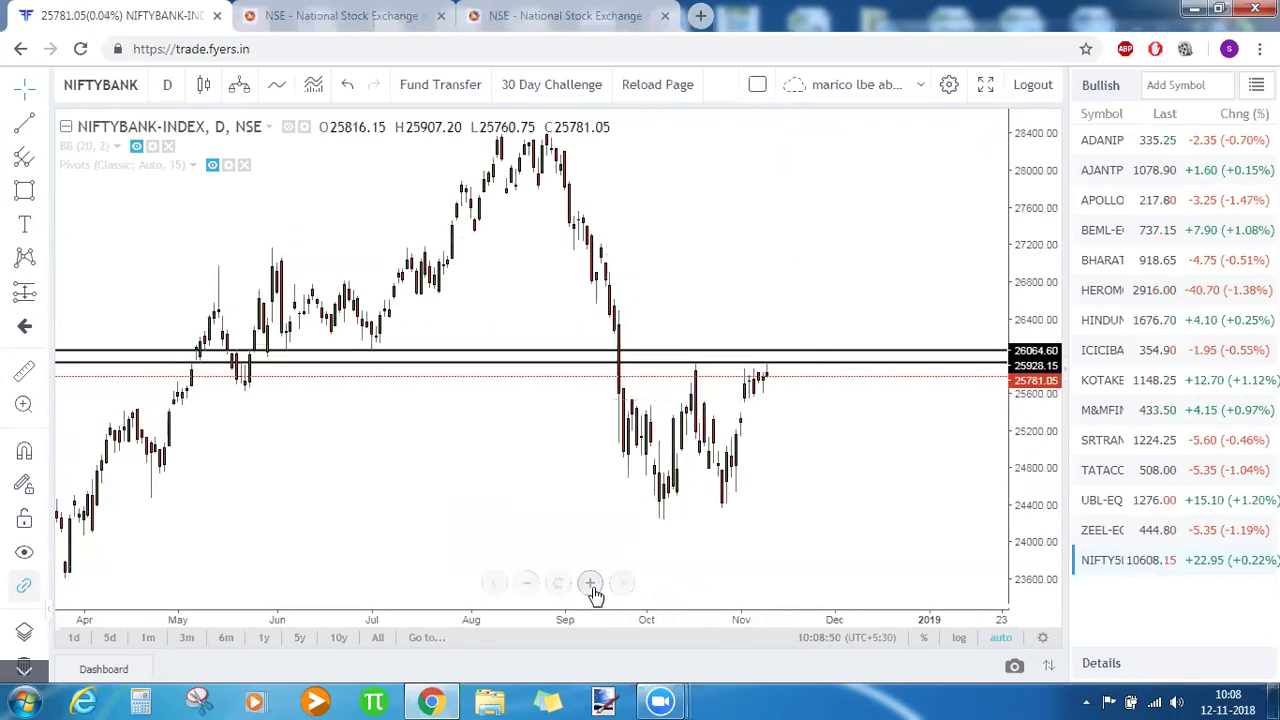
pyautogui.click(590, 583)
pyautogui.click(590, 583)
pyautogui.moveTo(637, 529); pyautogui.dragTo(814, 531)
pyautogui.click(587, 584)
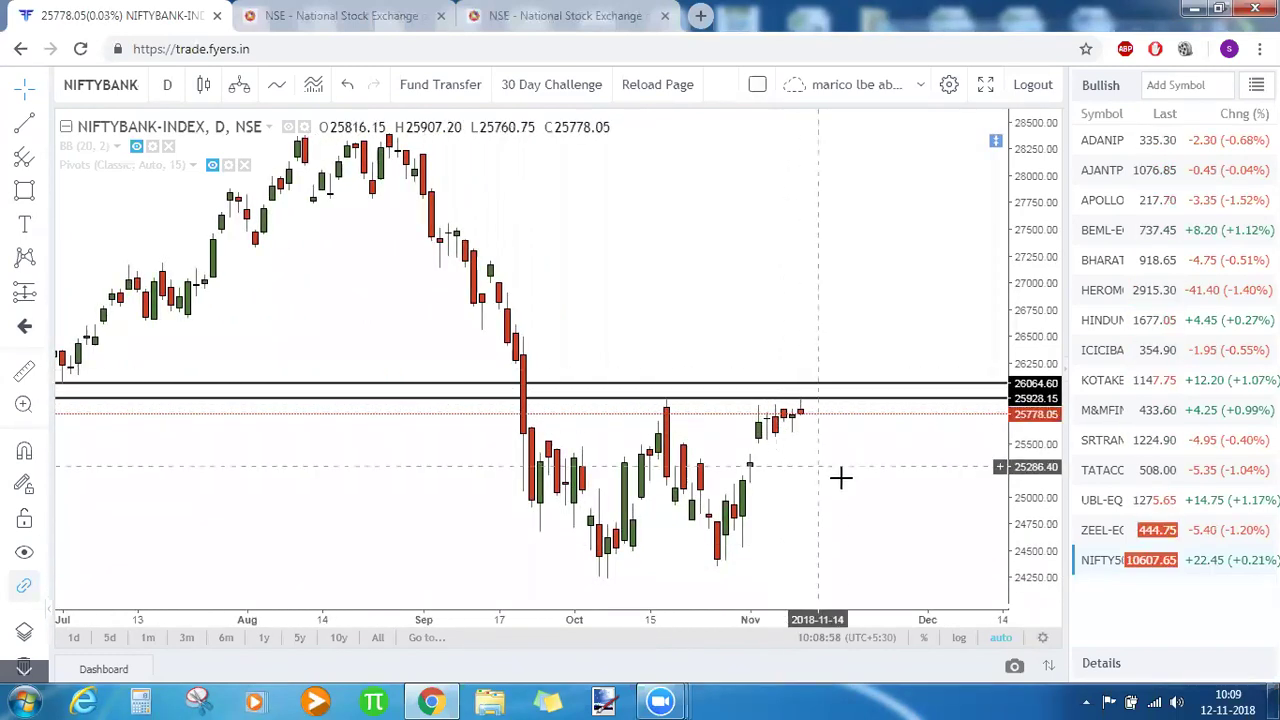
pyautogui.moveTo(570, 583)
pyautogui.click(527, 583)
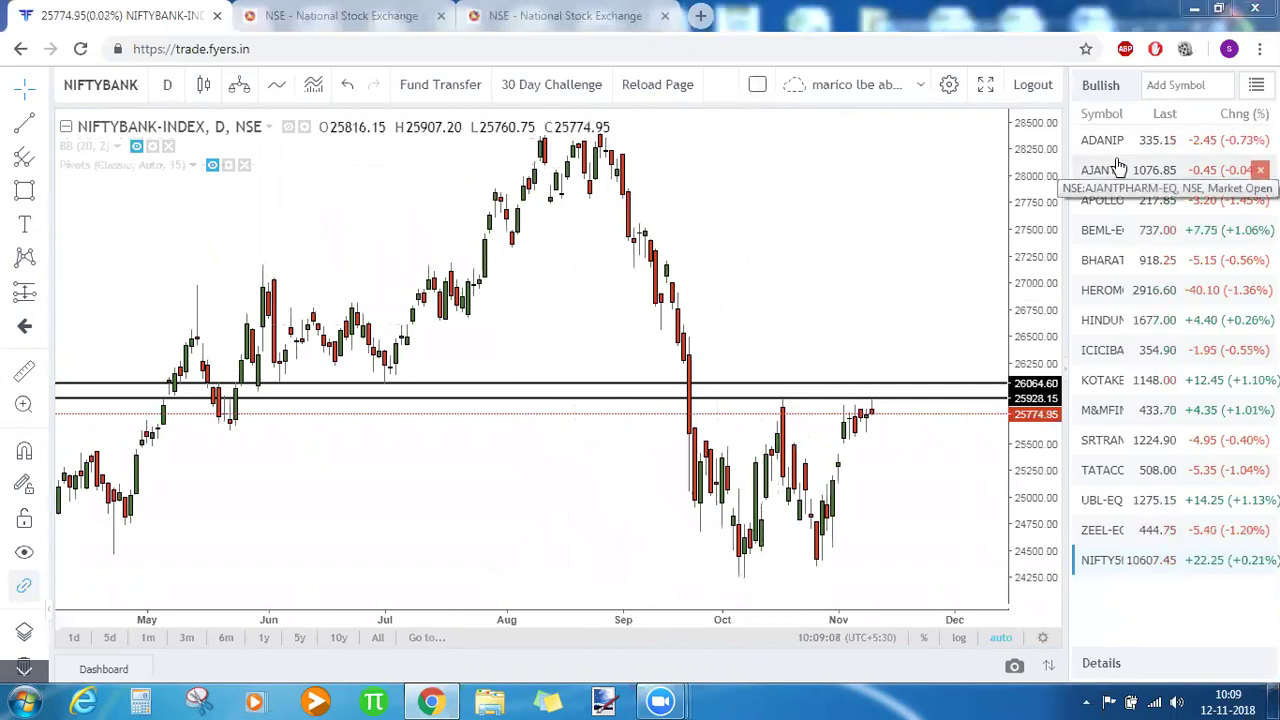
# - Open the UBL-EQ chart and draw a rising trend line under the early-November candles, from about 1220 to 1257
pyautogui.click(1122, 501)
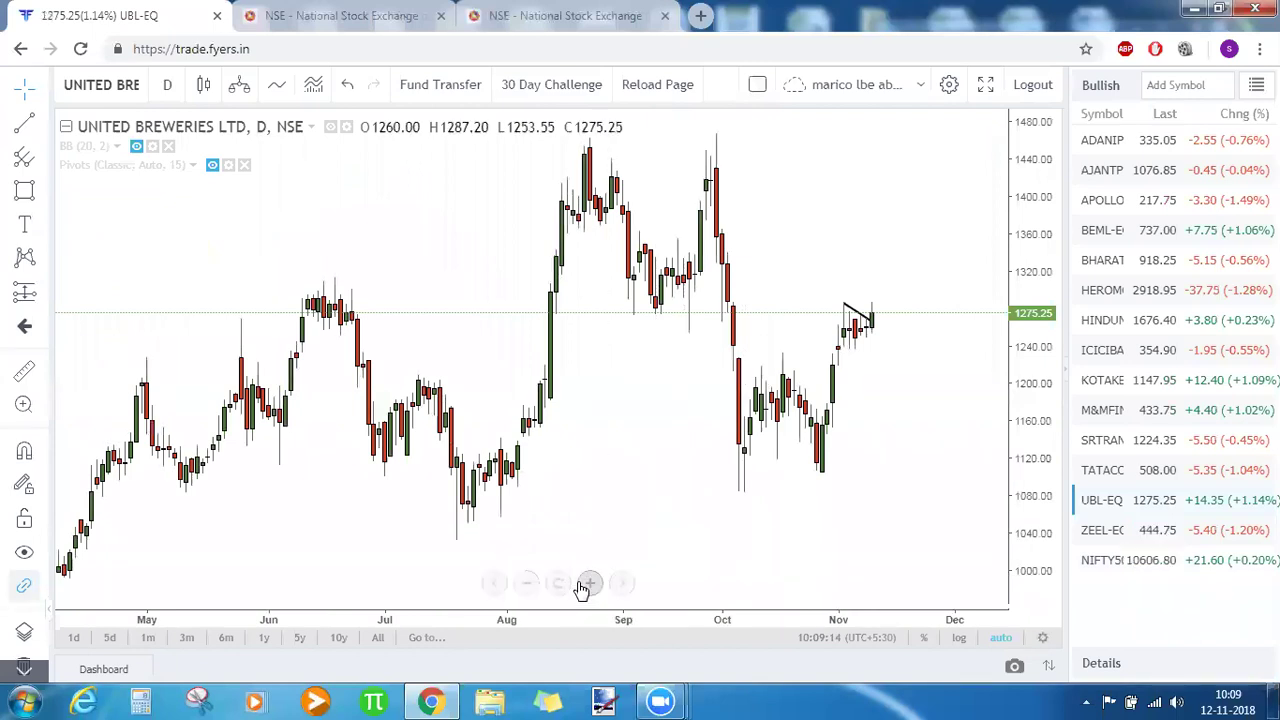
pyautogui.click(588, 583)
pyautogui.click(588, 583)
pyautogui.click(588, 583)
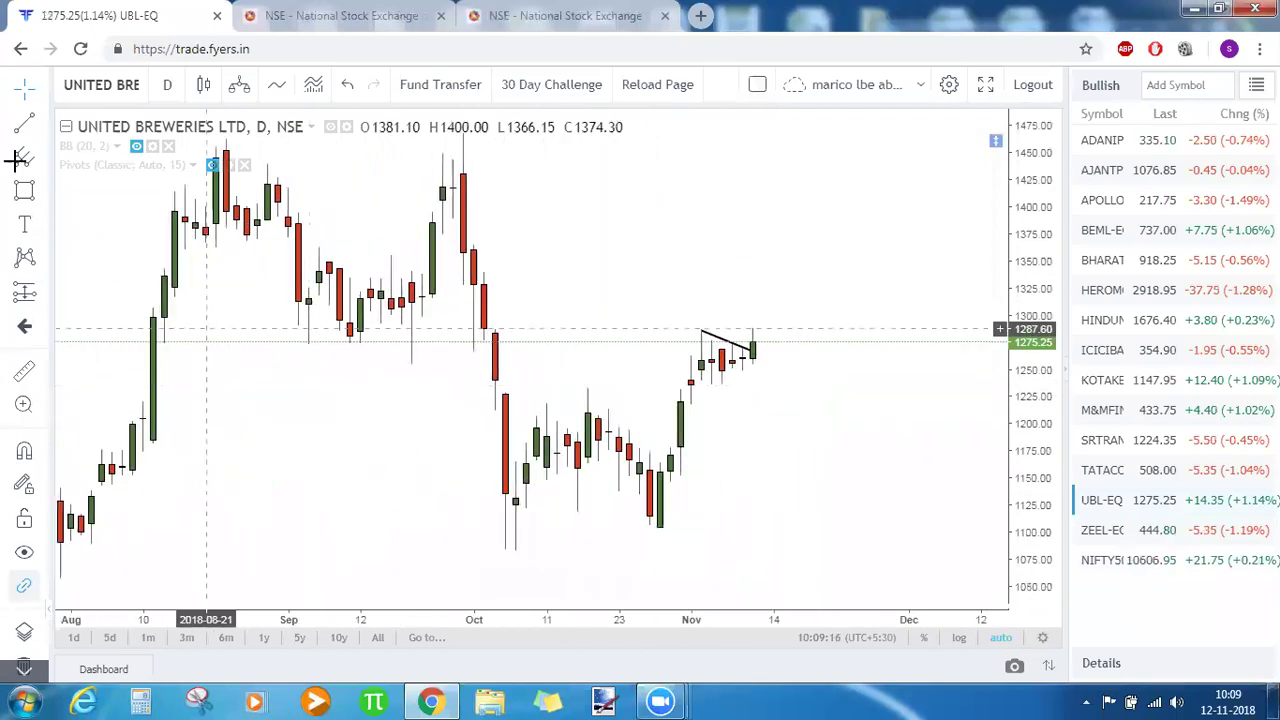
pyautogui.click(696, 402)
pyautogui.click(761, 362)
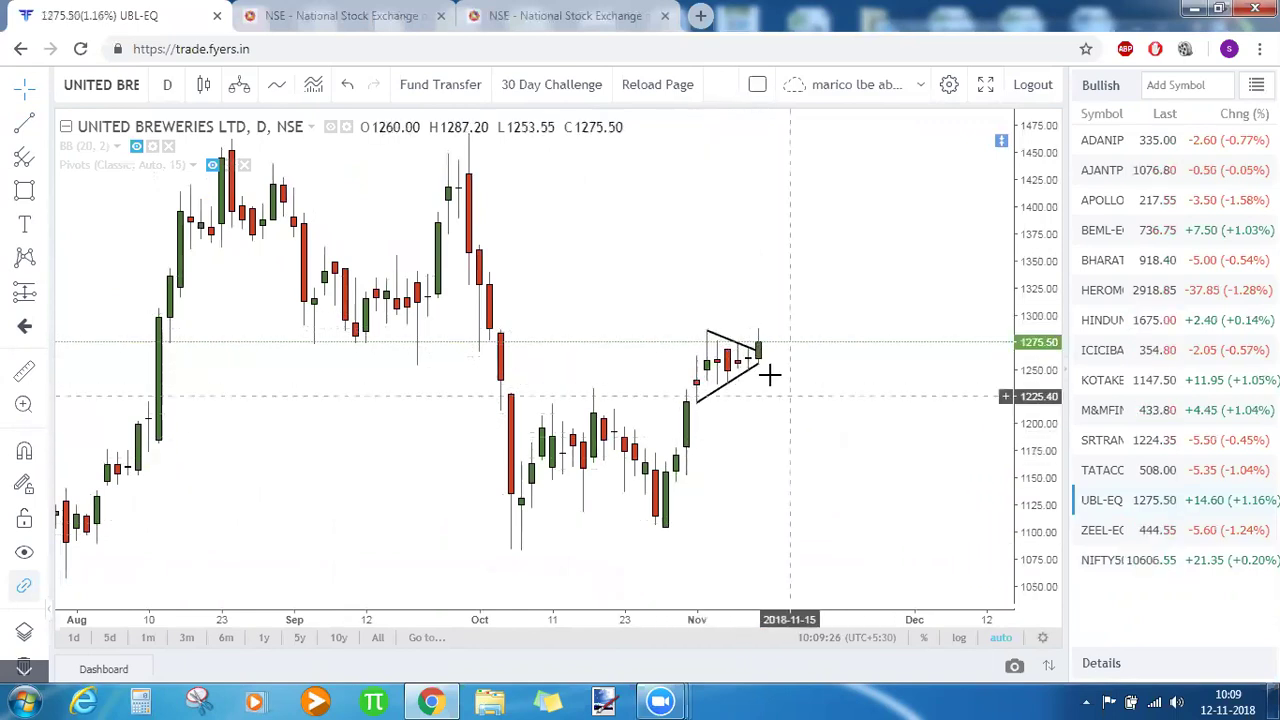
# - Place a horizontal line at 1287.55 across the UBL-EQ chart at the top of the triangle and compare it with the July–November candles
pyautogui.click(590, 584)
pyautogui.click(591, 585)
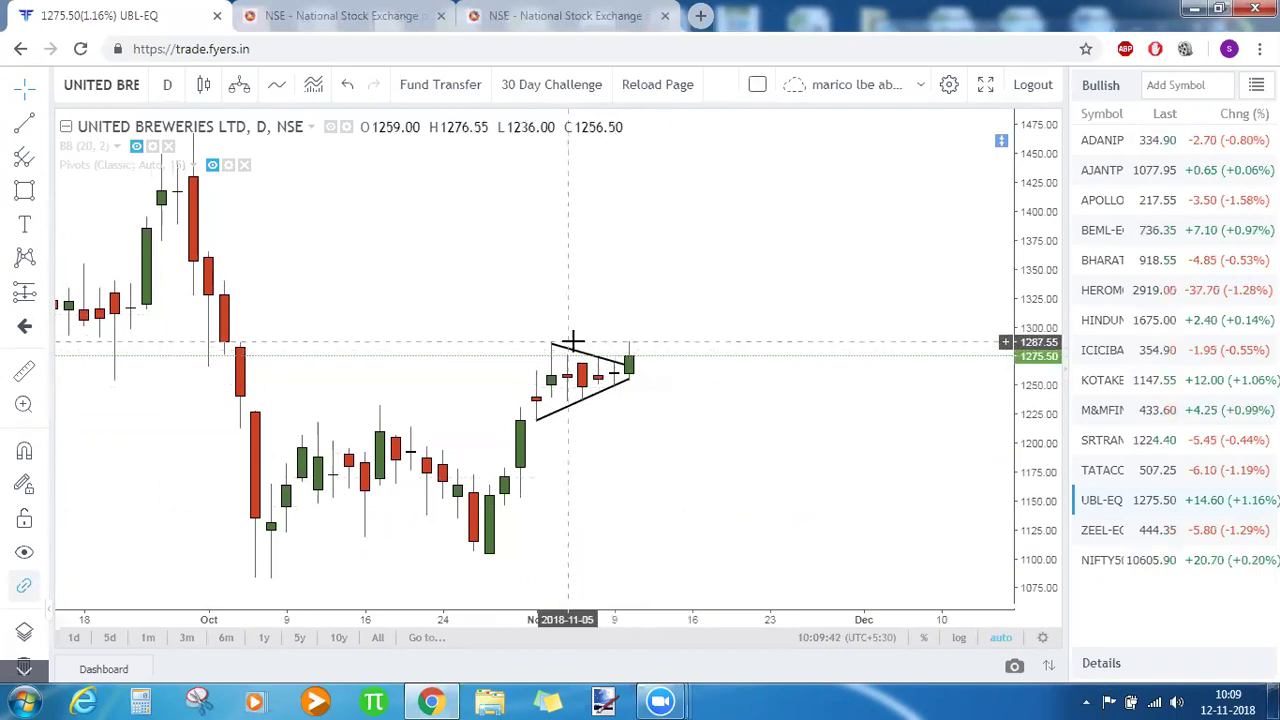
pyautogui.click(575, 346)
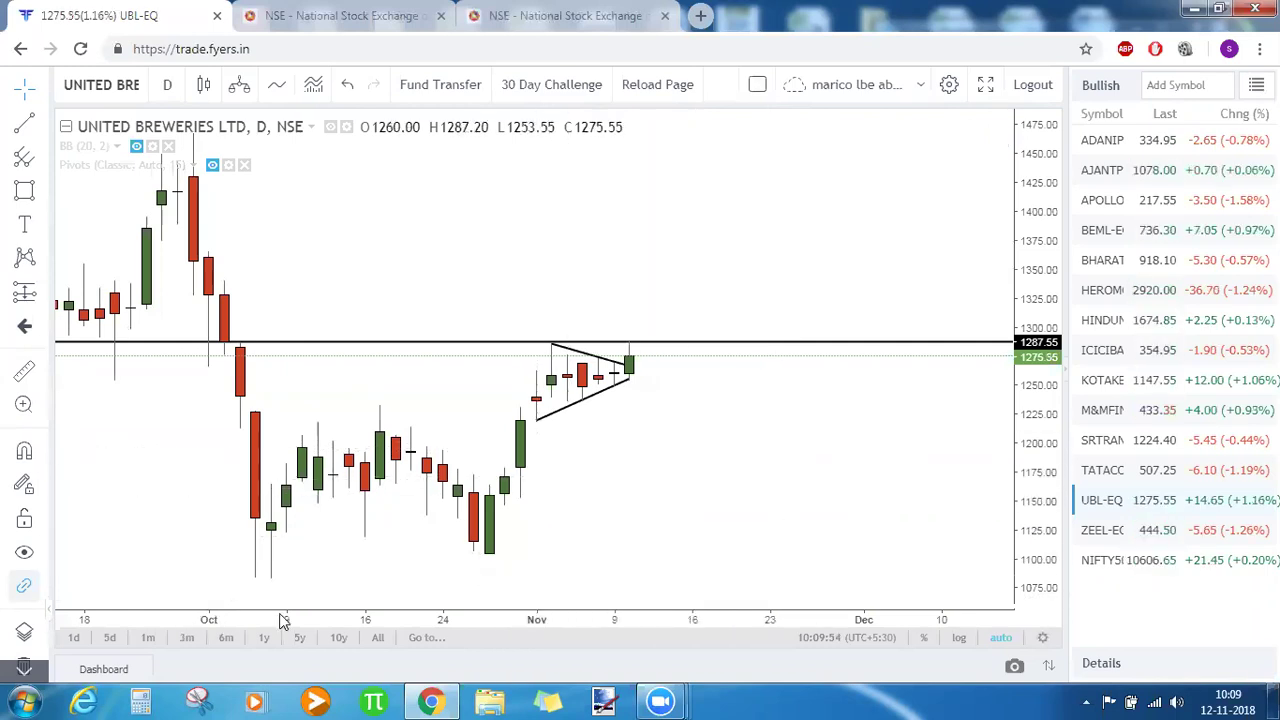
pyautogui.click(528, 585)
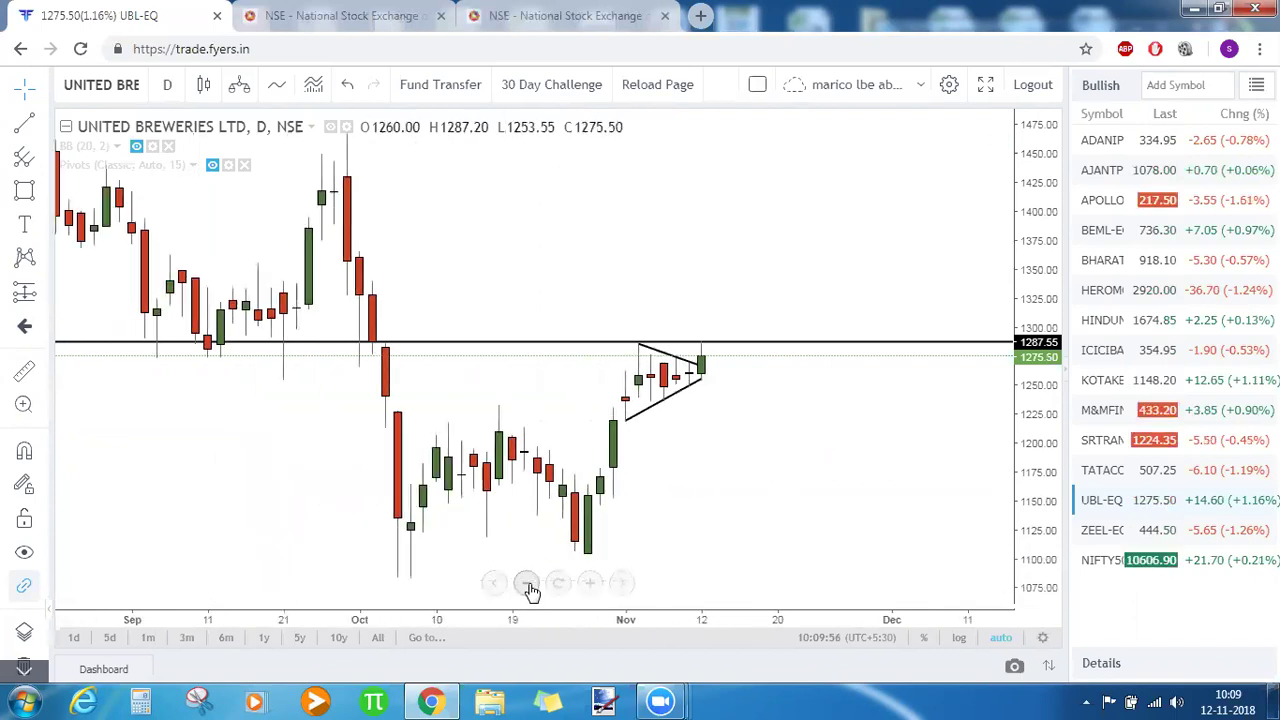
pyautogui.click(528, 585)
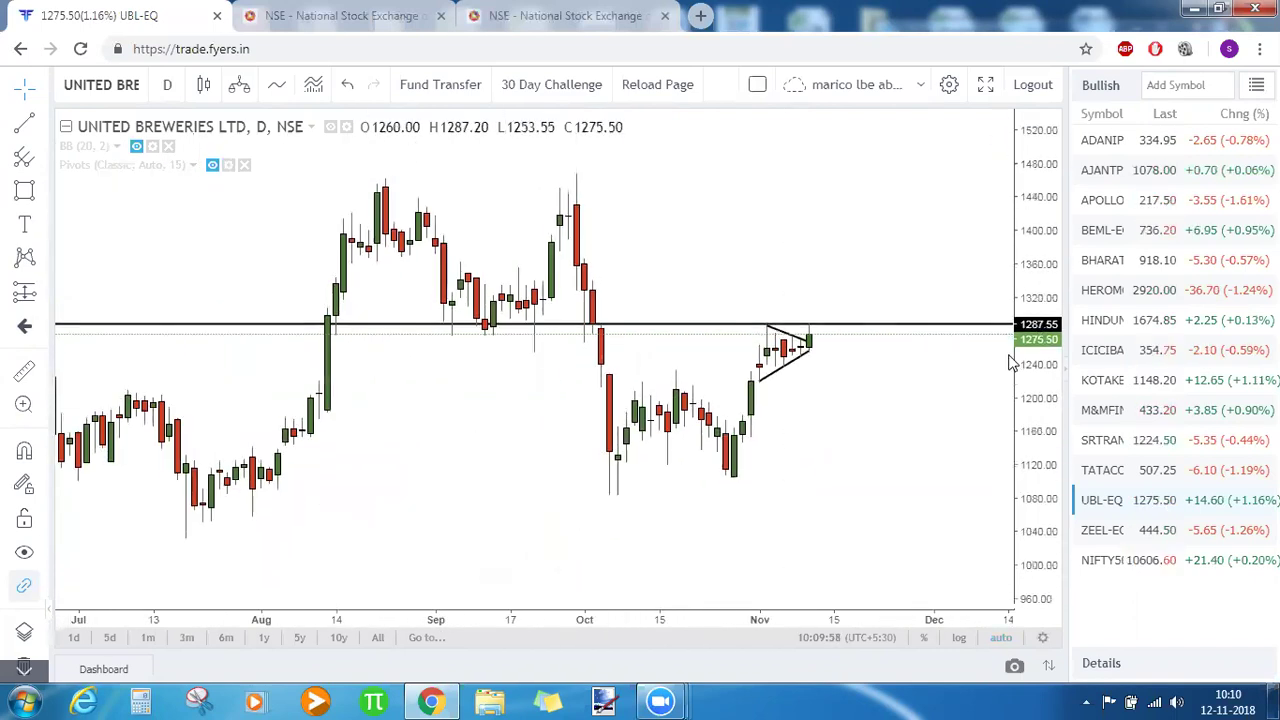
pyautogui.moveTo(893, 462); pyautogui.dragTo(878, 464)
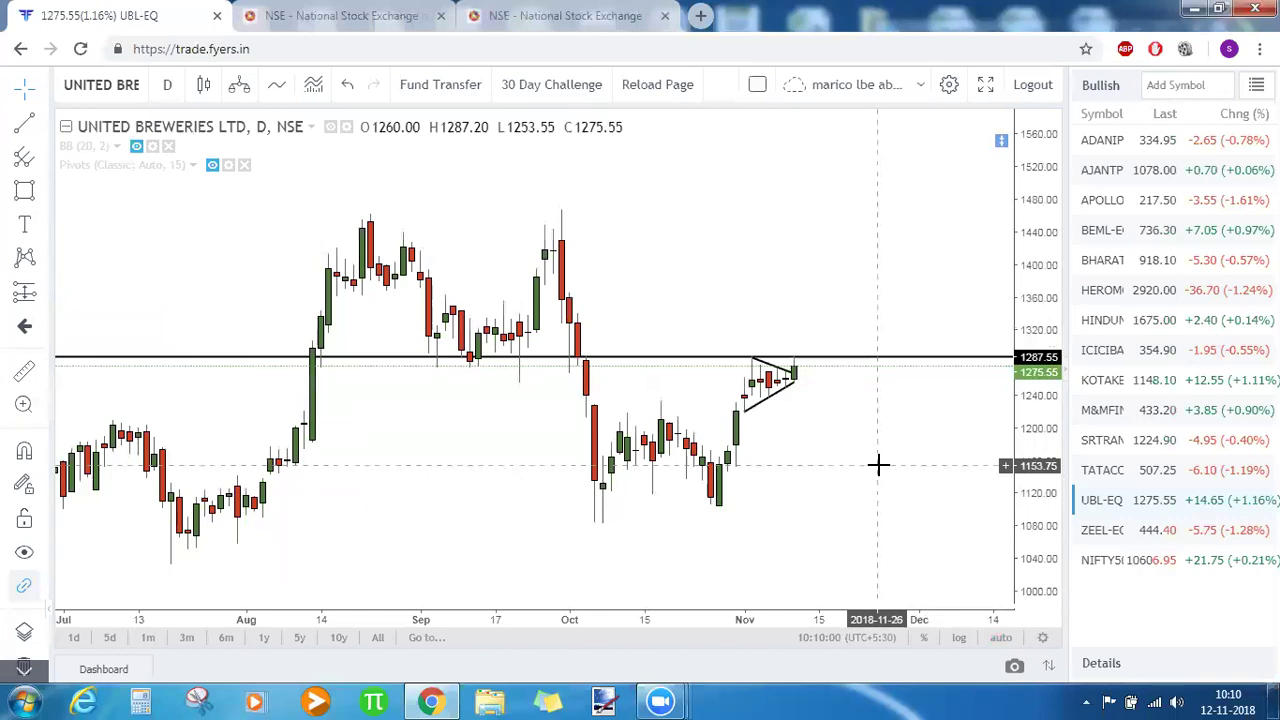
# - Open the M&MFIN chart and place a horizontal line at 438.85 across the November highs
pyautogui.click(1152, 430)
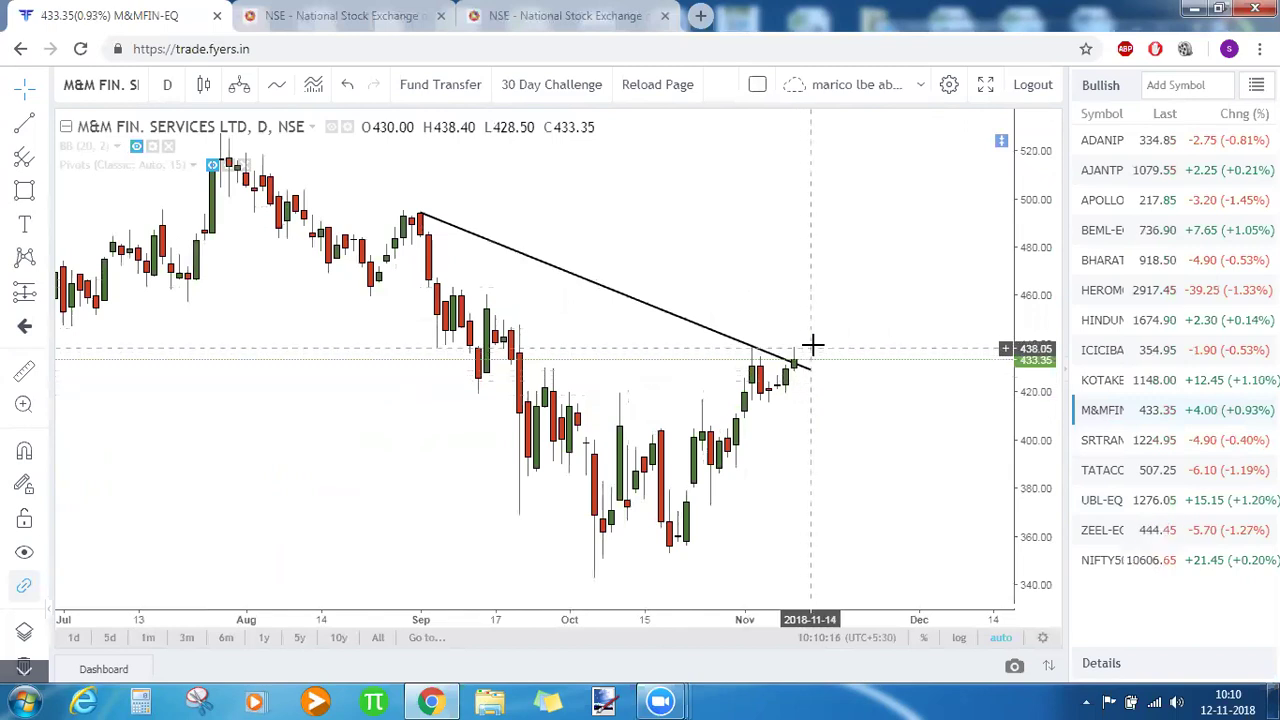
pyautogui.hotkey('alt', 'h')
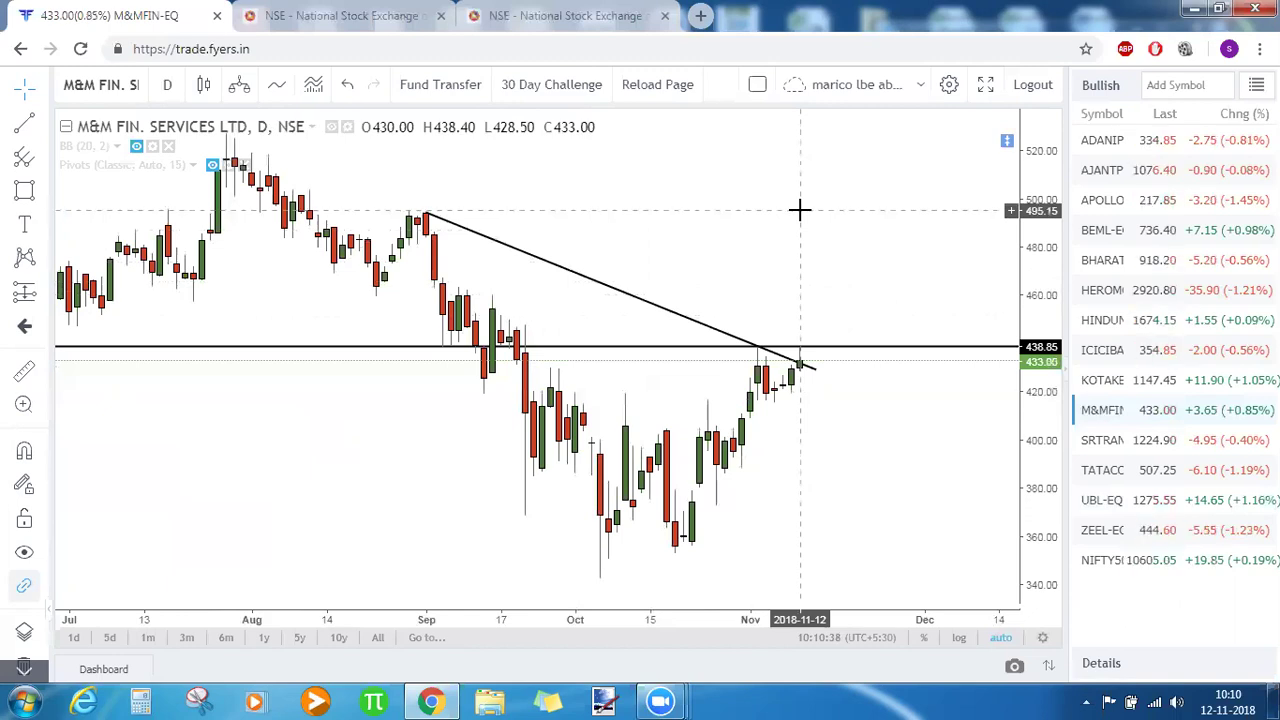
# - Open the KOTAKBANK chart and draw a rectangle over the late-October gap, from 1158.80 at the 26 October candle to past the latest candle
pyautogui.click(1100, 380)
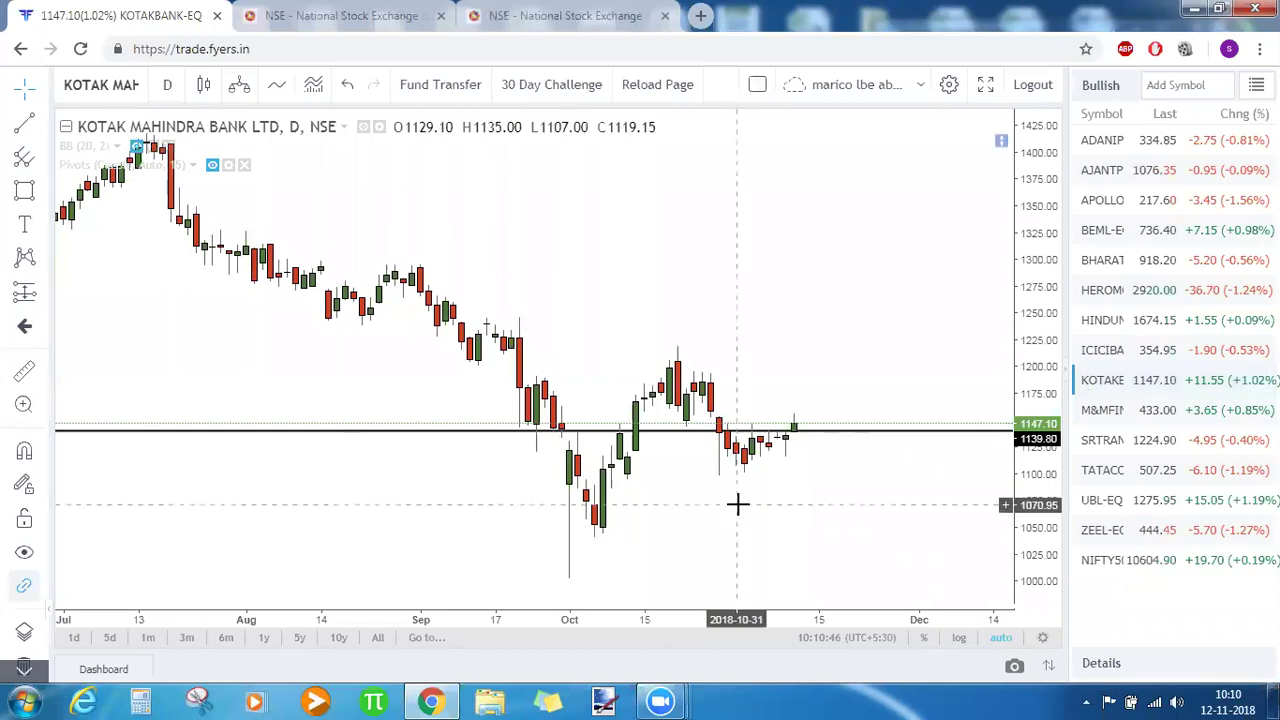
pyautogui.click(592, 584)
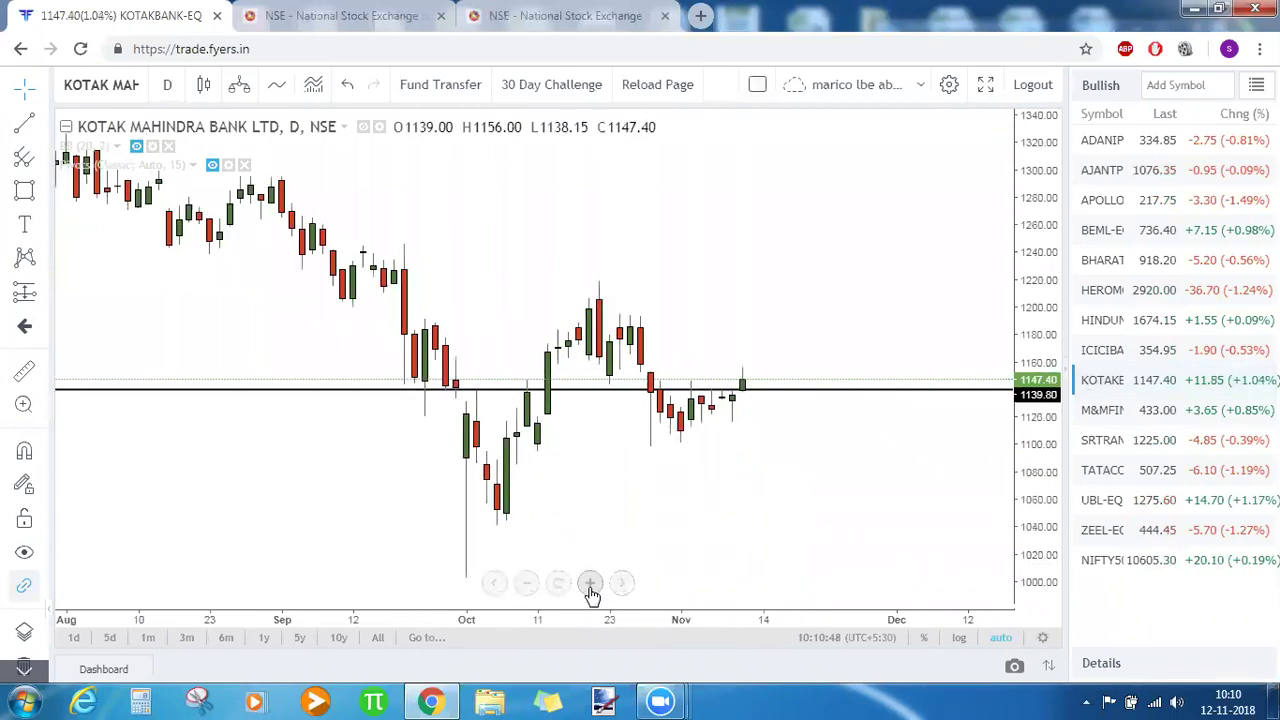
pyautogui.click(592, 584)
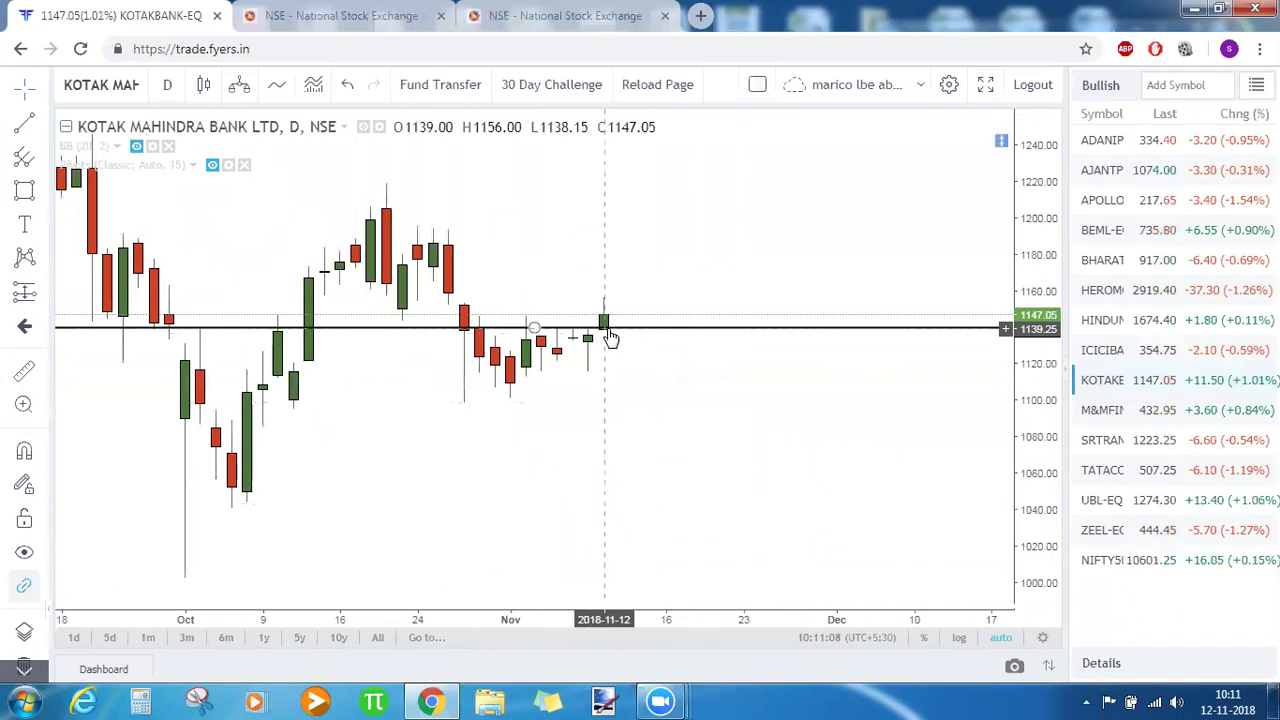
pyautogui.click(24, 190)
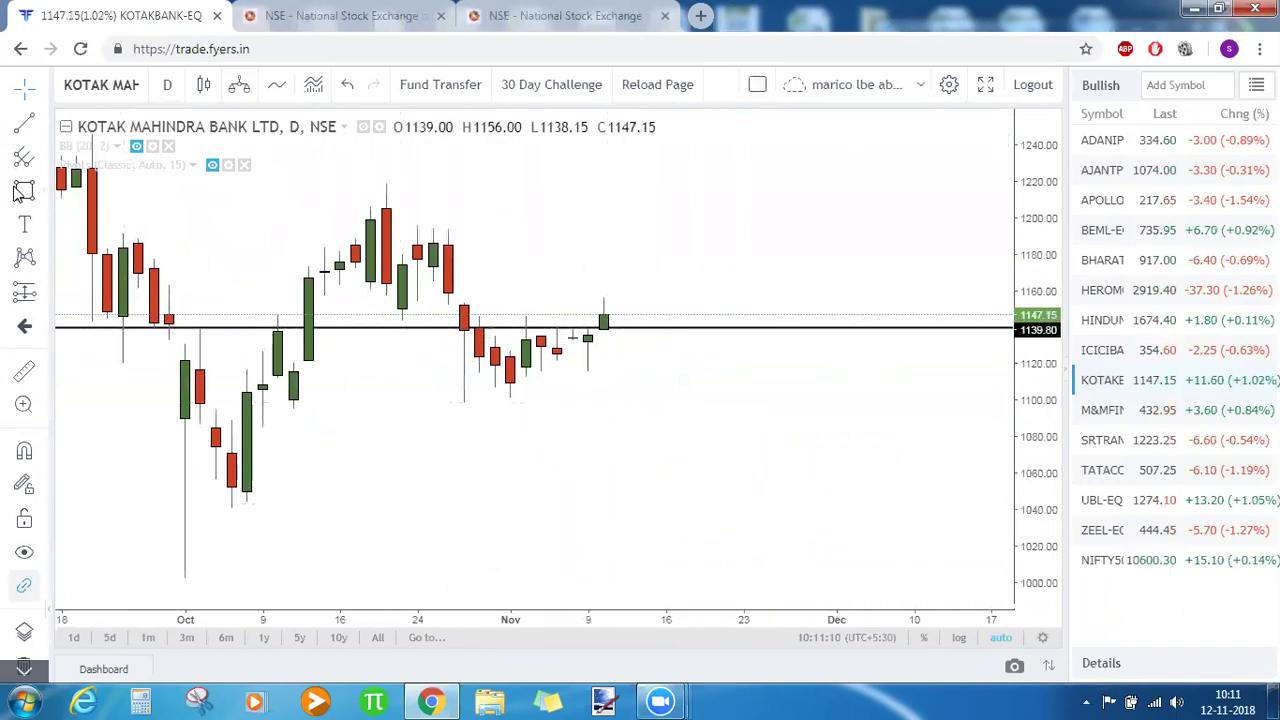
pyautogui.click(447, 298)
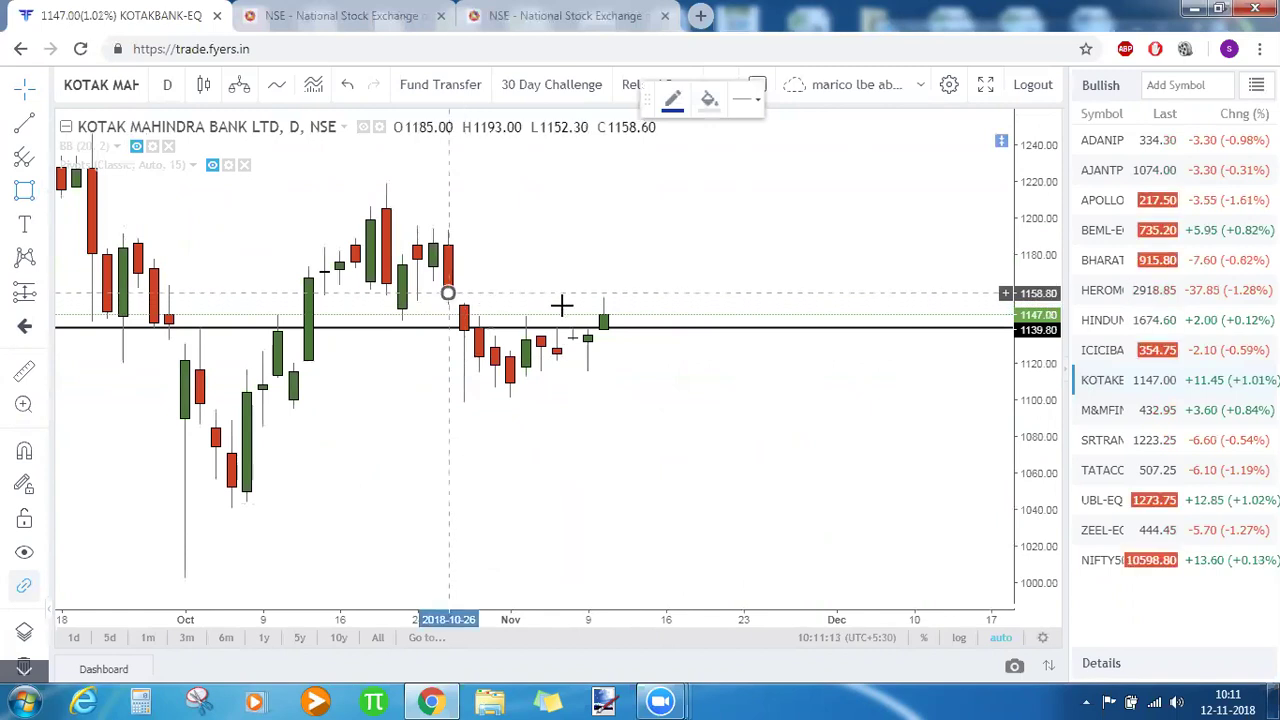
pyautogui.click(696, 302)
pyautogui.click(694, 406)
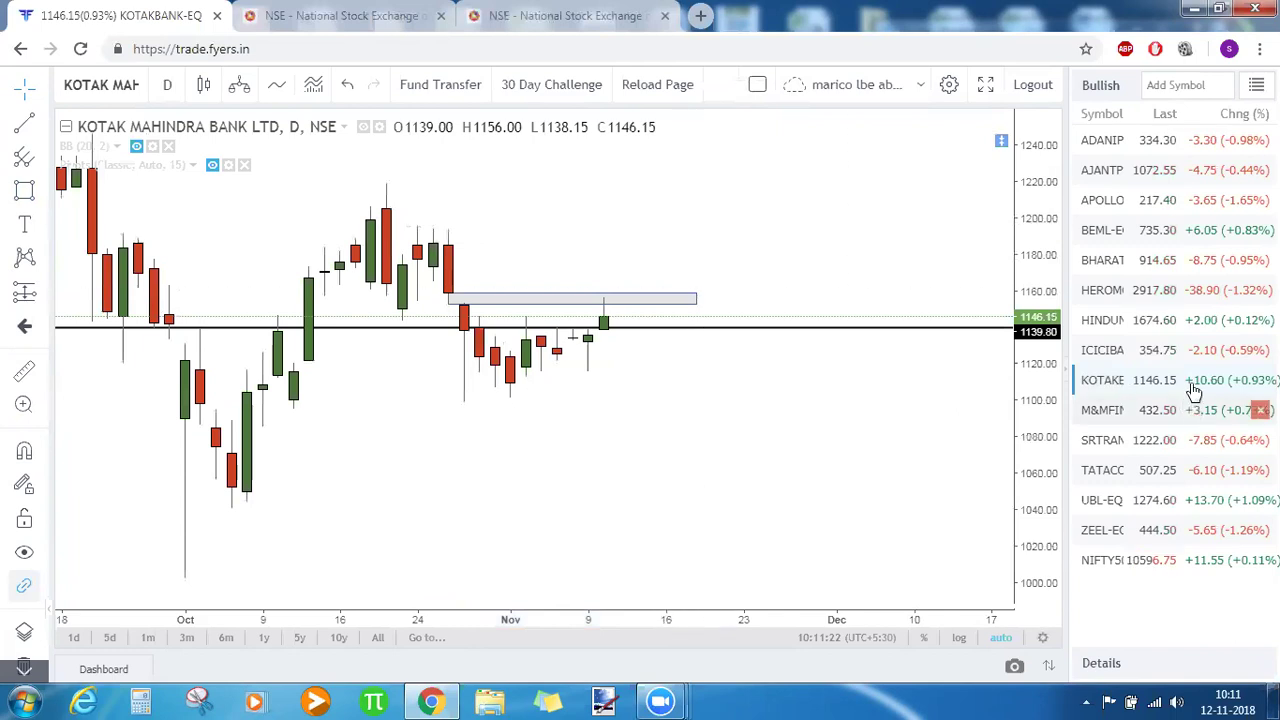
# - Open the HINDUNILVR chart and compare the September peak and the latest candles with the existing horizontal line
pyautogui.click(1103, 320)
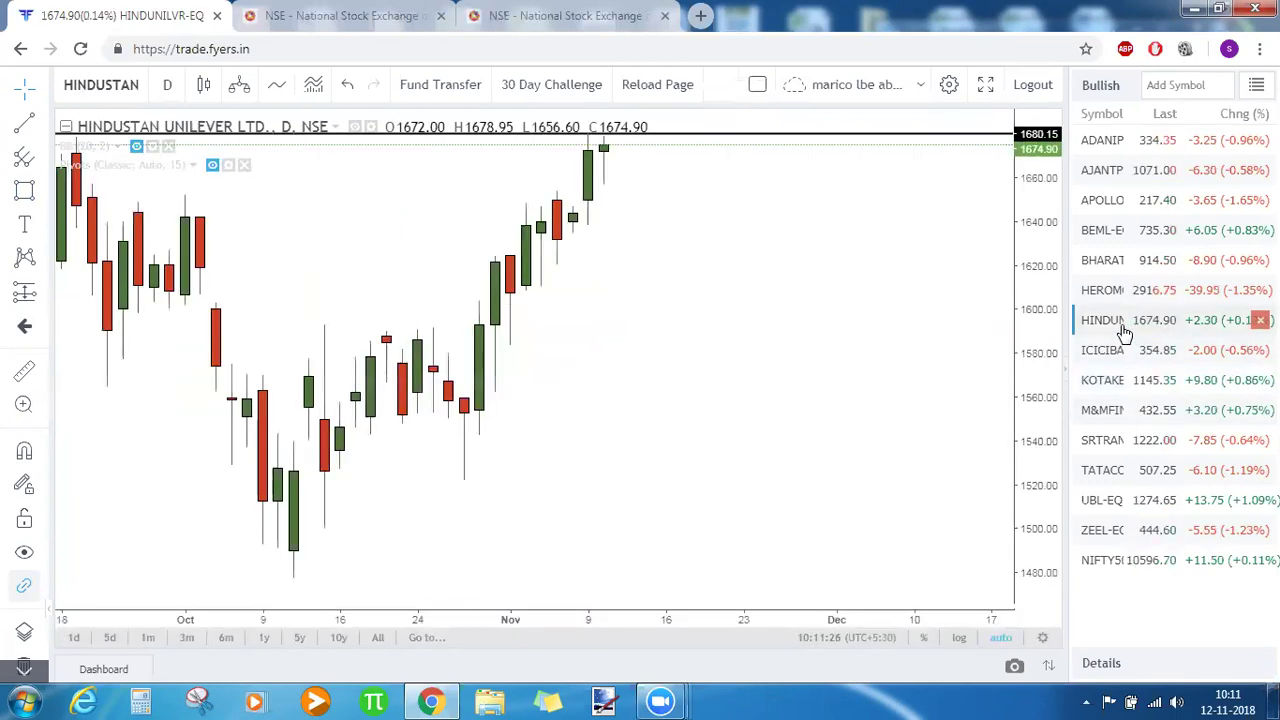
pyautogui.scroll(-4, 530, 598)
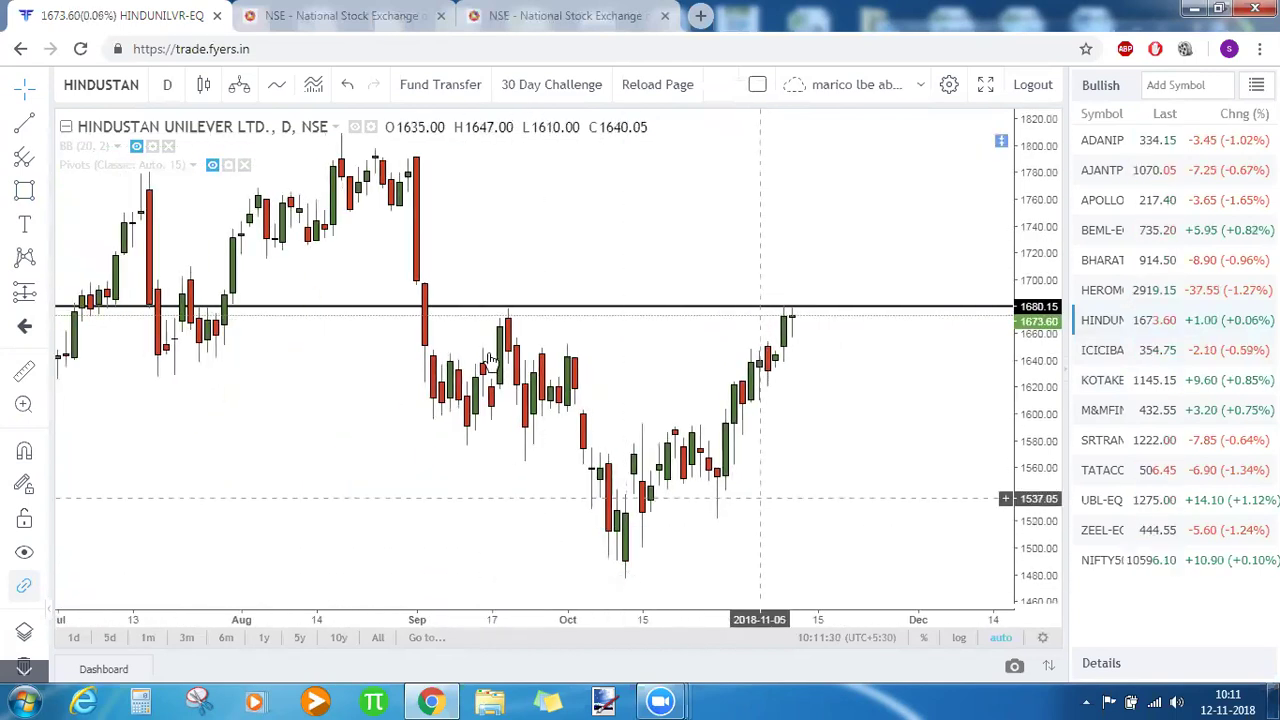
pyautogui.click(510, 315)
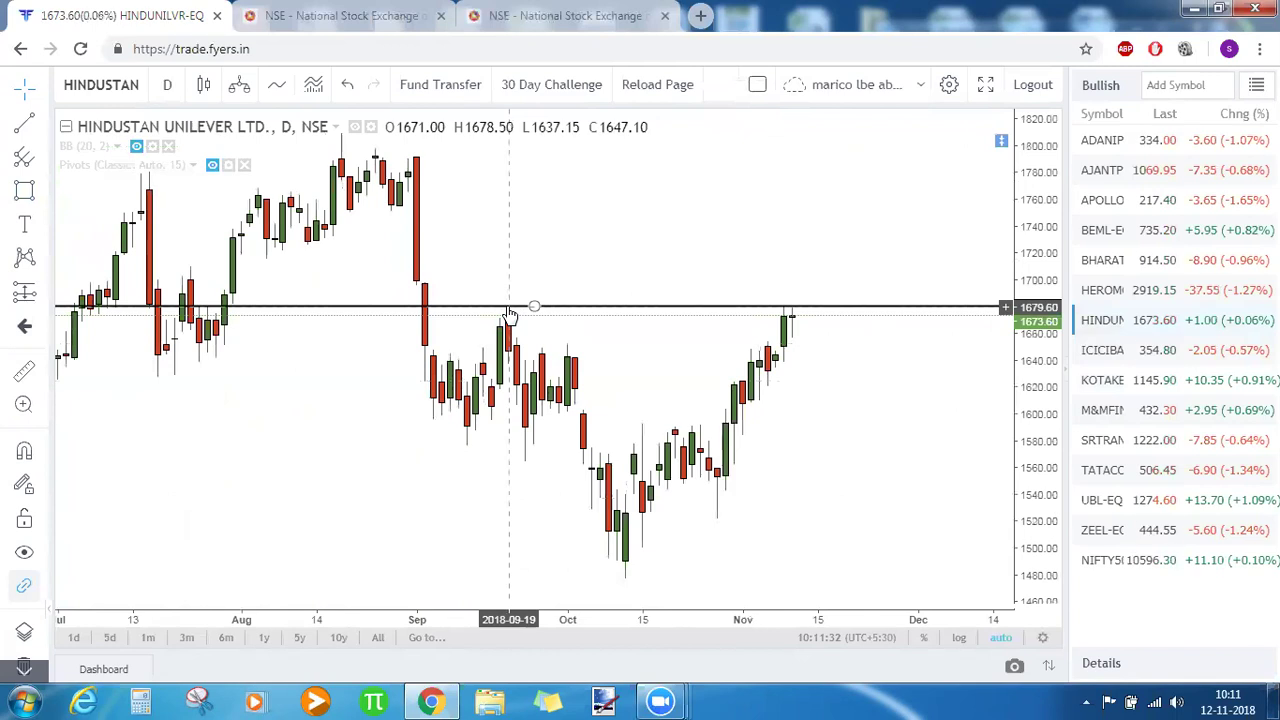
pyautogui.moveTo(509, 309); pyautogui.dragTo(792, 330)
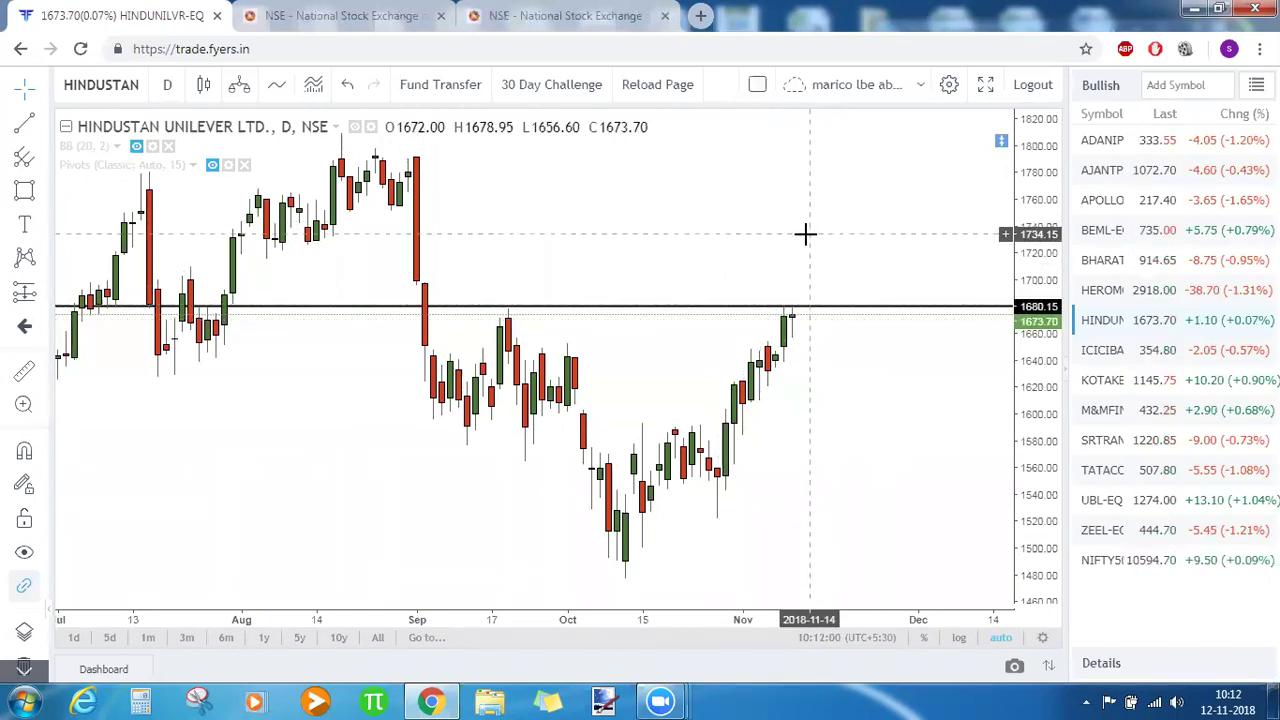
# - Open the BEML chart and examine how the 2018 candles behave around its horizontal line over longer and shorter periods
pyautogui.click(1100, 232)
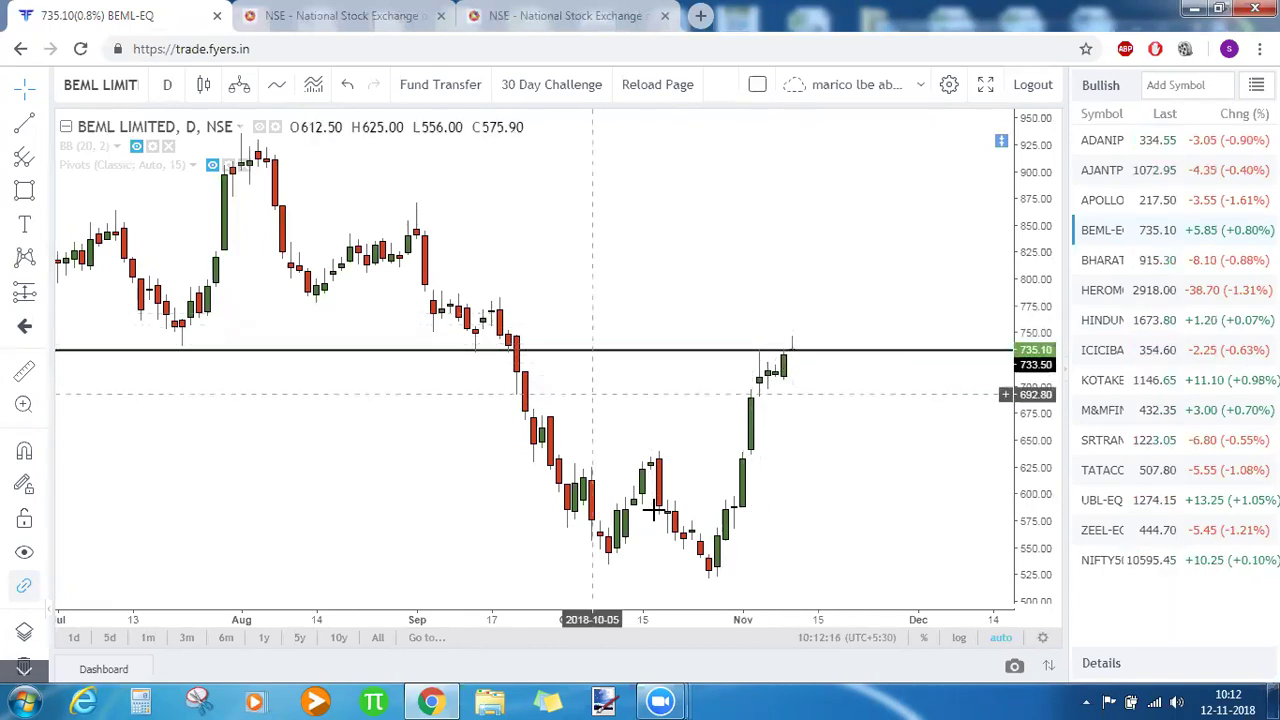
pyautogui.click(526, 583)
pyautogui.click(526, 583)
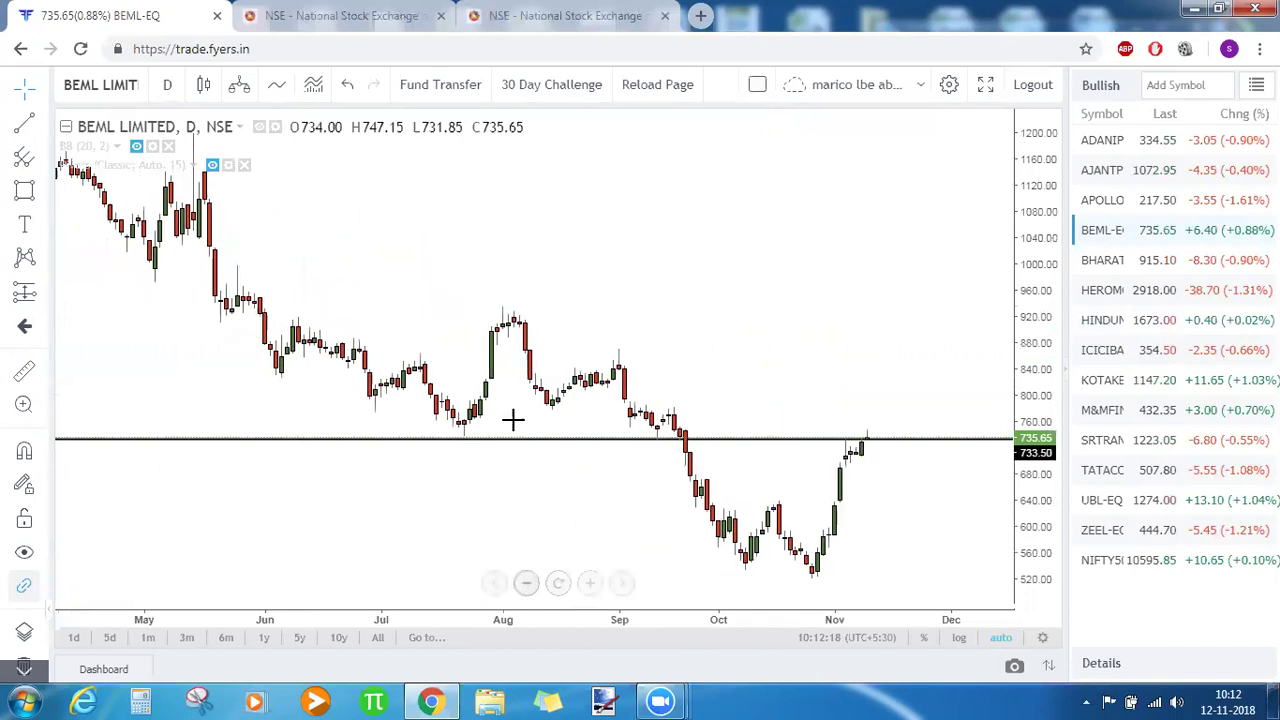
pyautogui.click(655, 440)
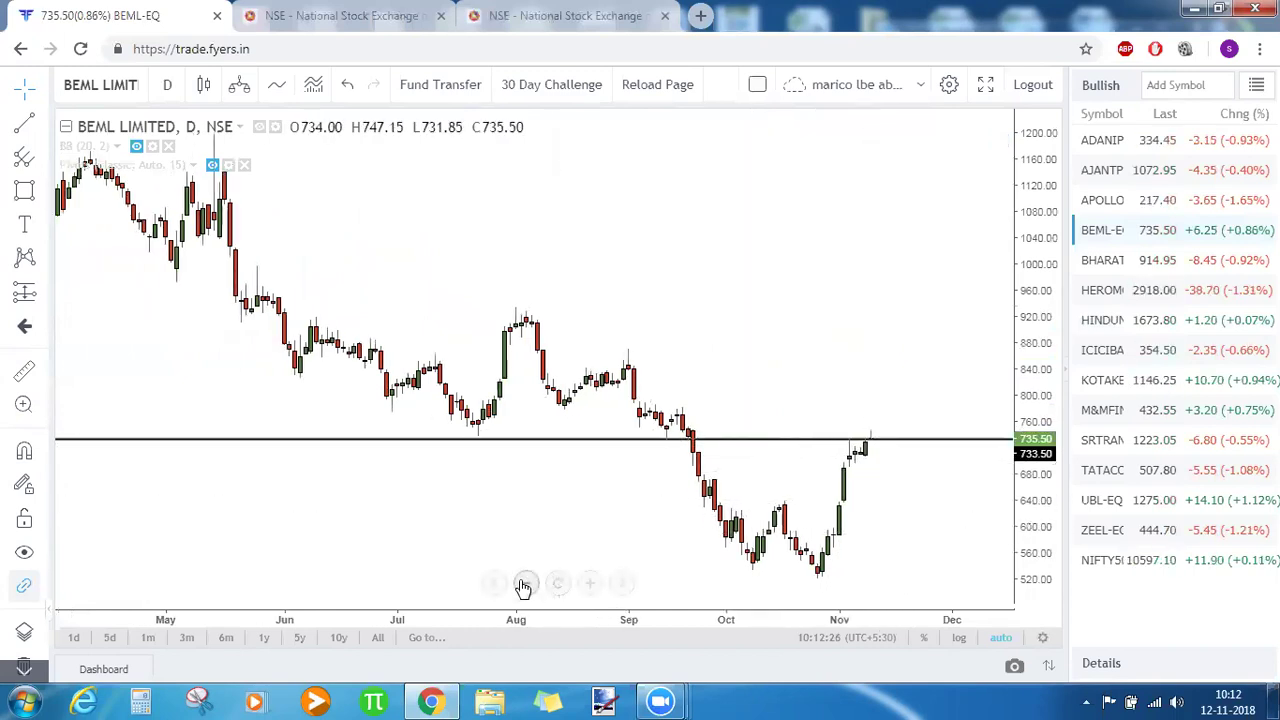
pyautogui.click(525, 584)
pyautogui.click(525, 584)
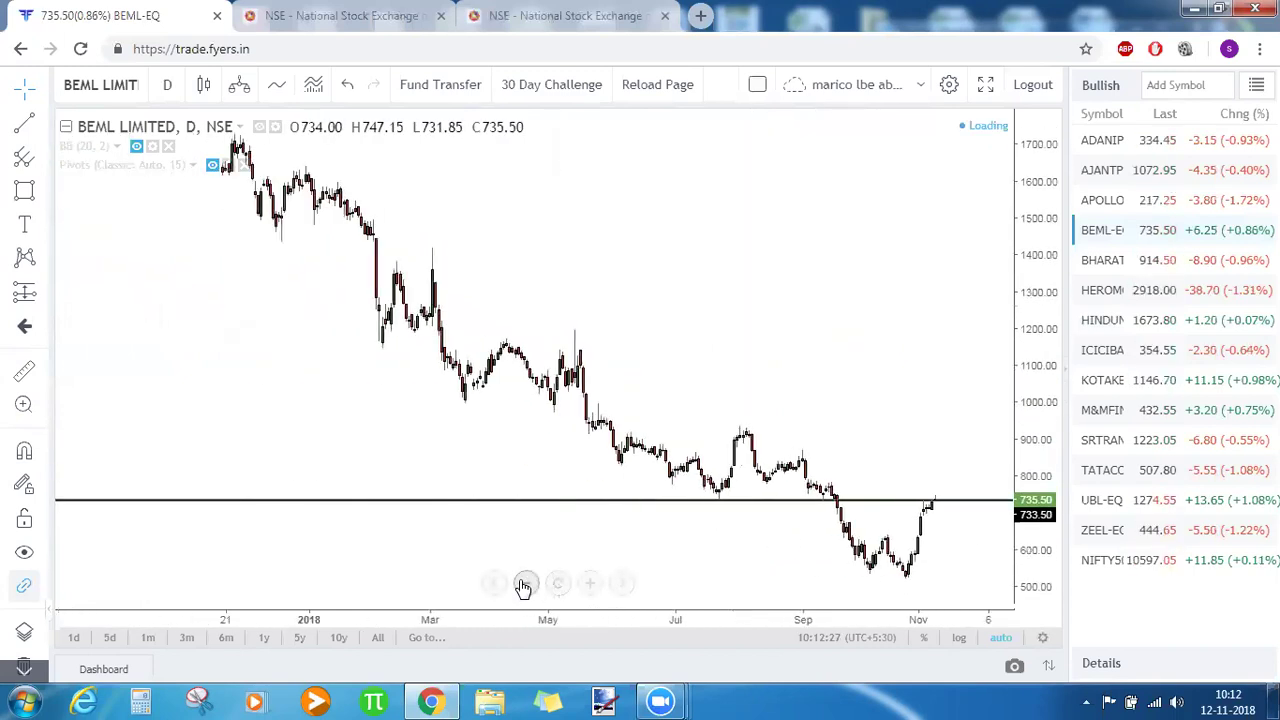
pyautogui.click(590, 583)
pyautogui.click(590, 583)
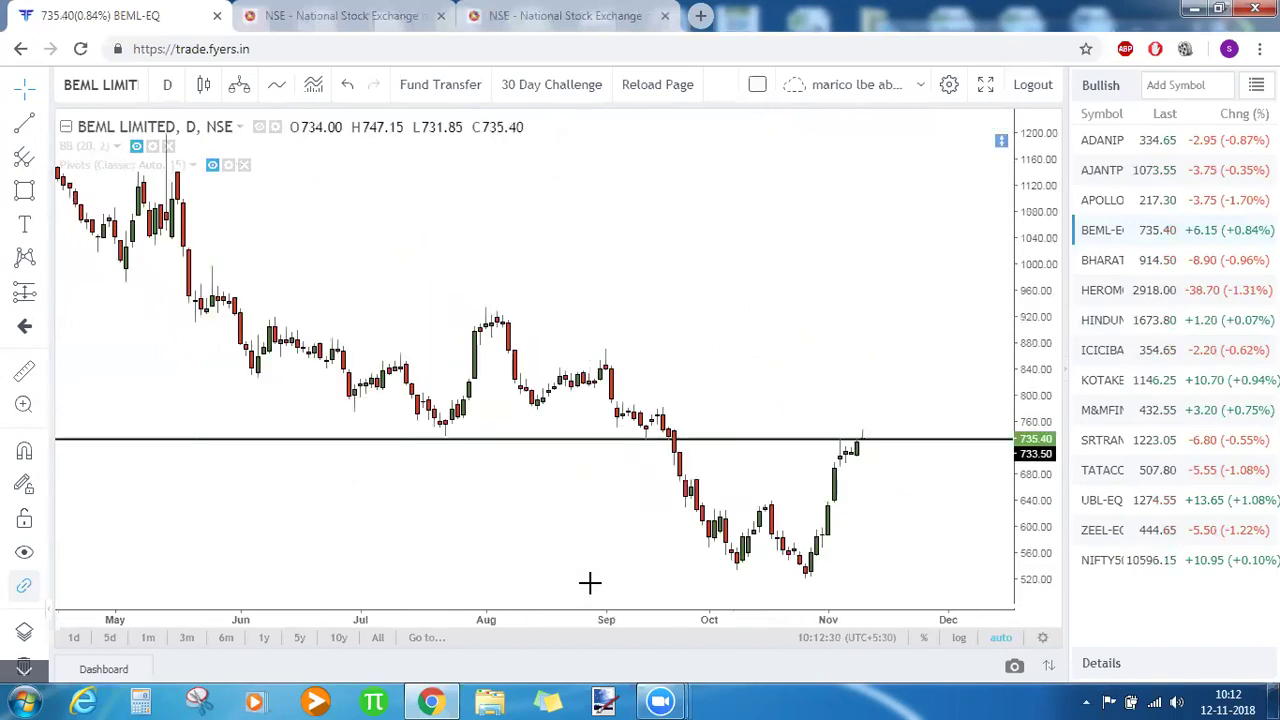
pyautogui.click(590, 583)
# - With the RSI pane shown, draw a falling trend line under the BEML October lows, from 537.90 to 519.20
pyautogui.scroll(1, 578, 470)
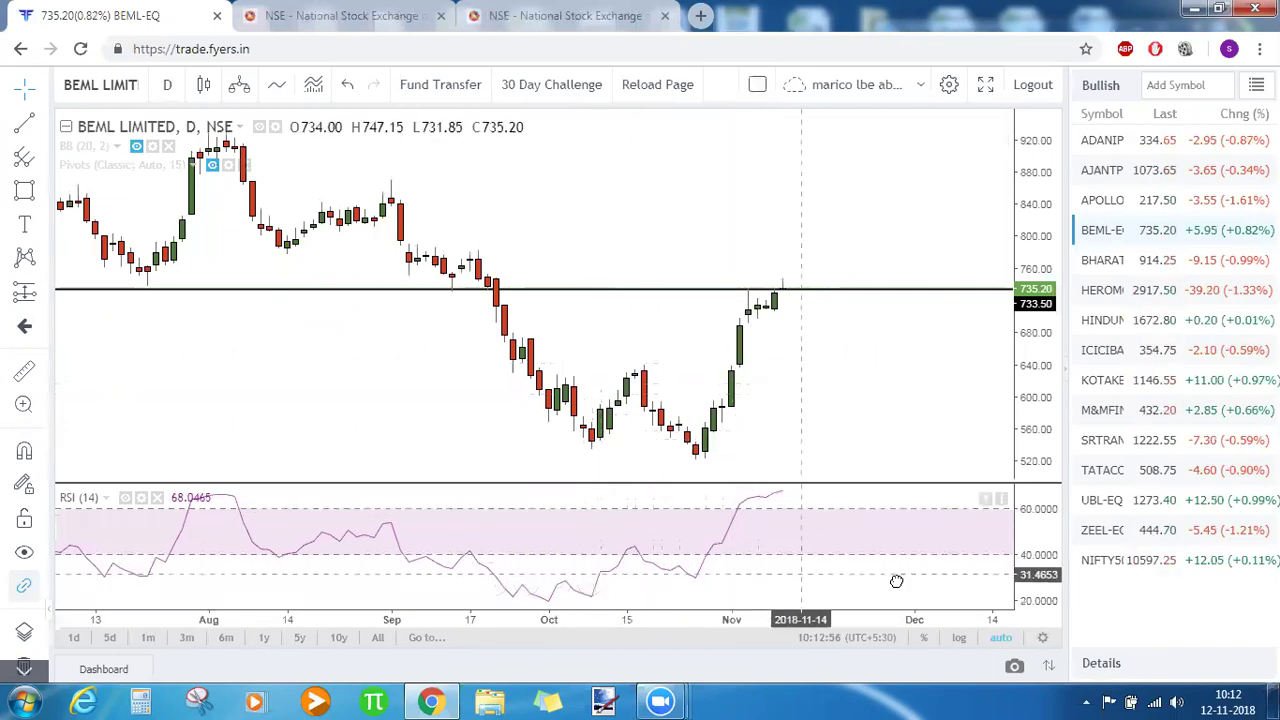
pyautogui.hscroll(-3, 870, 560)
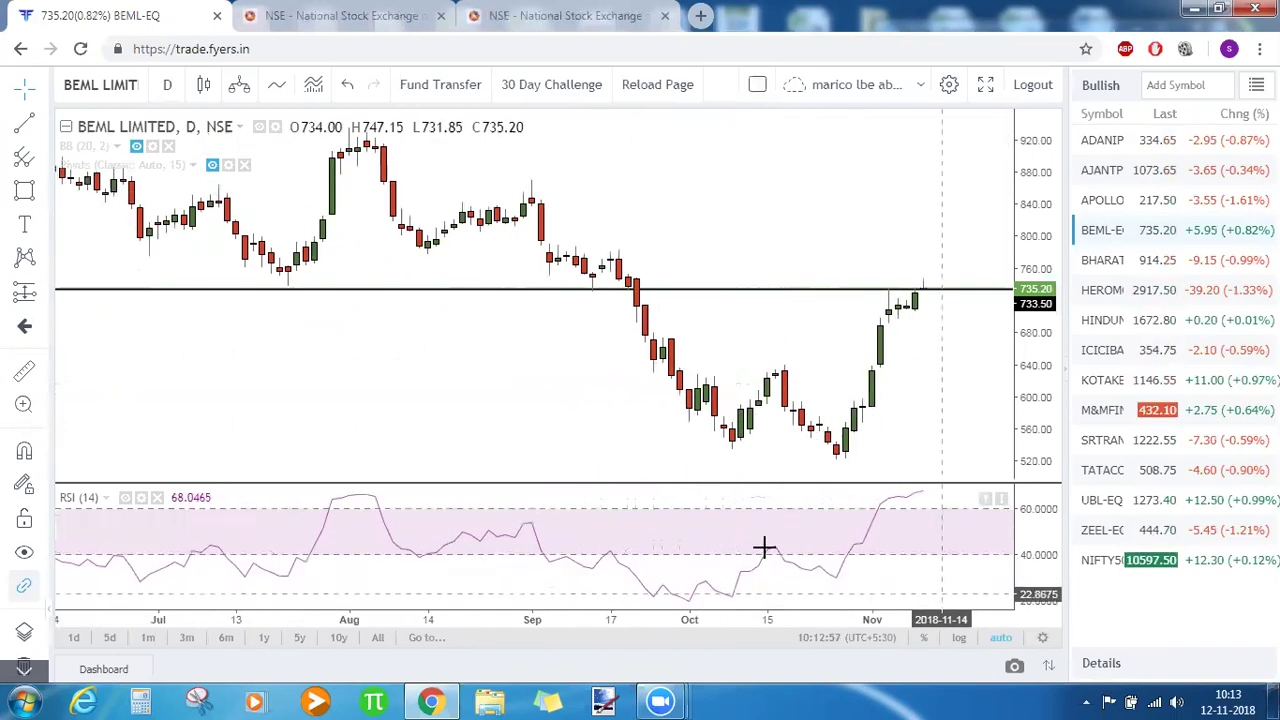
pyautogui.click(25, 124)
pyautogui.click(739, 447)
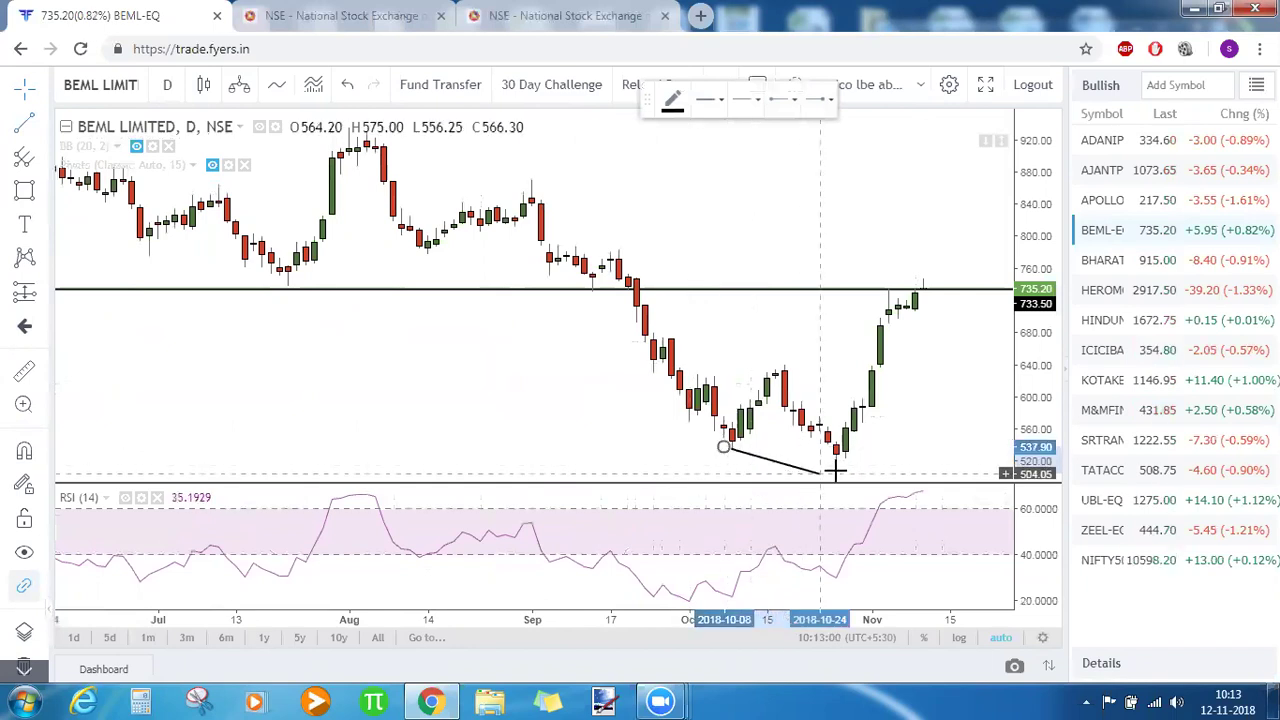
pyautogui.click(845, 460)
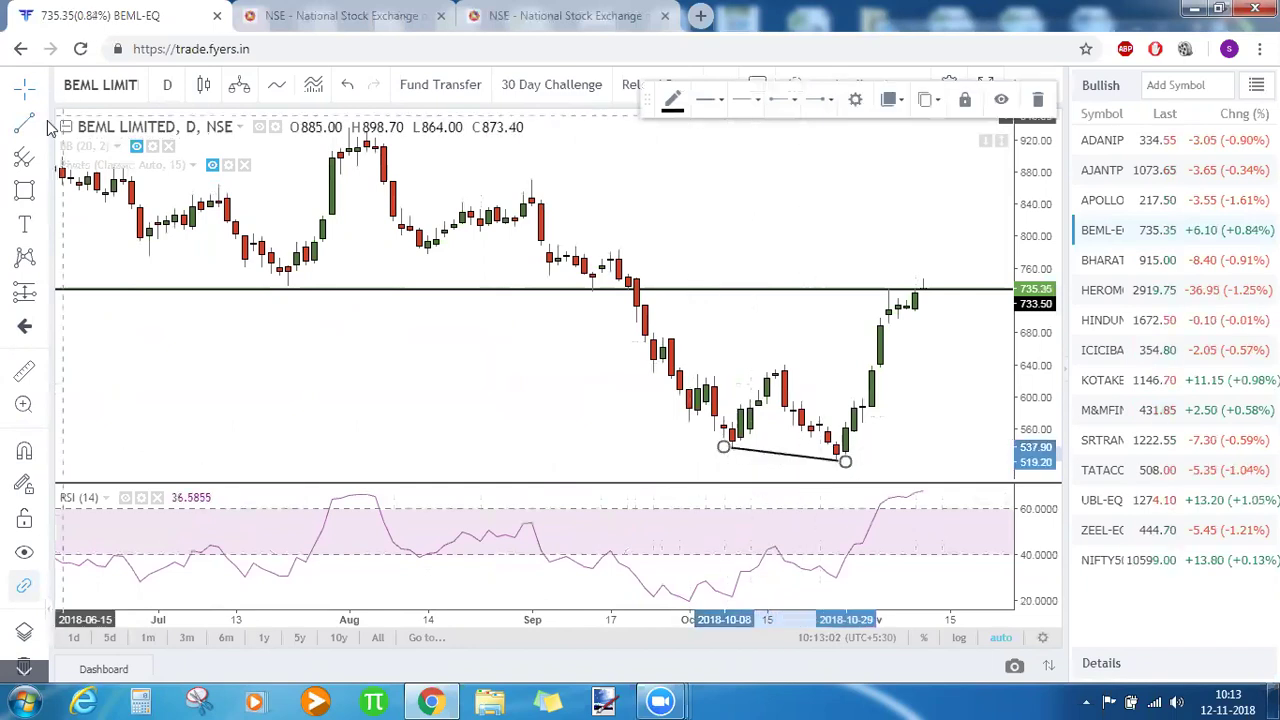
# - Draw a rising trend line under the matching October RSI lows, from about 20.8 to 30.3
pyautogui.click(30, 125)
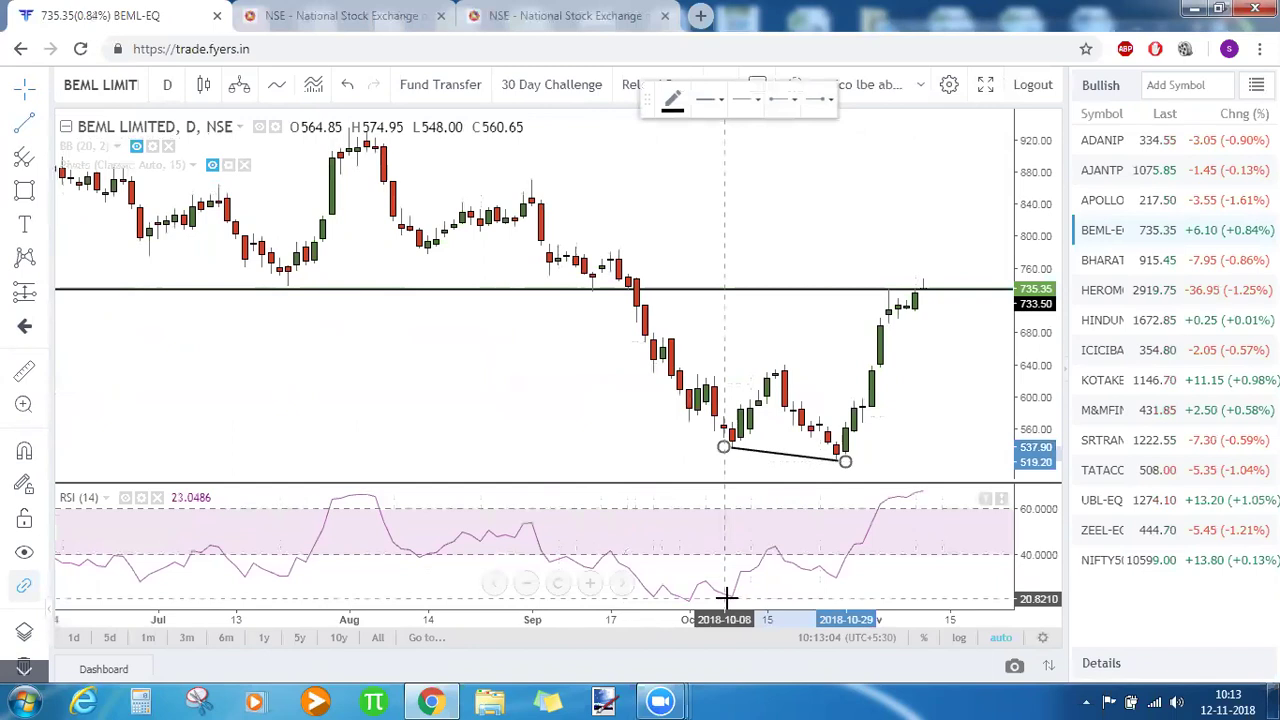
pyautogui.click(732, 598)
pyautogui.click(845, 577)
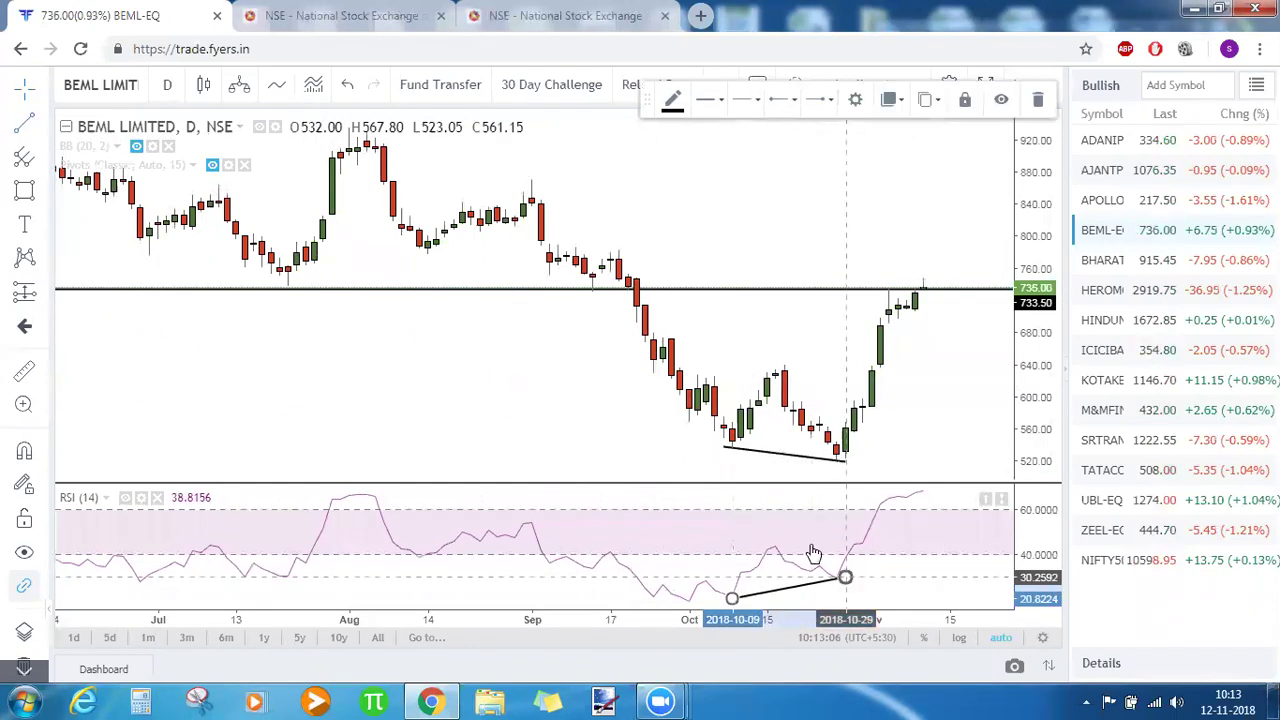
pyautogui.click(575, 430)
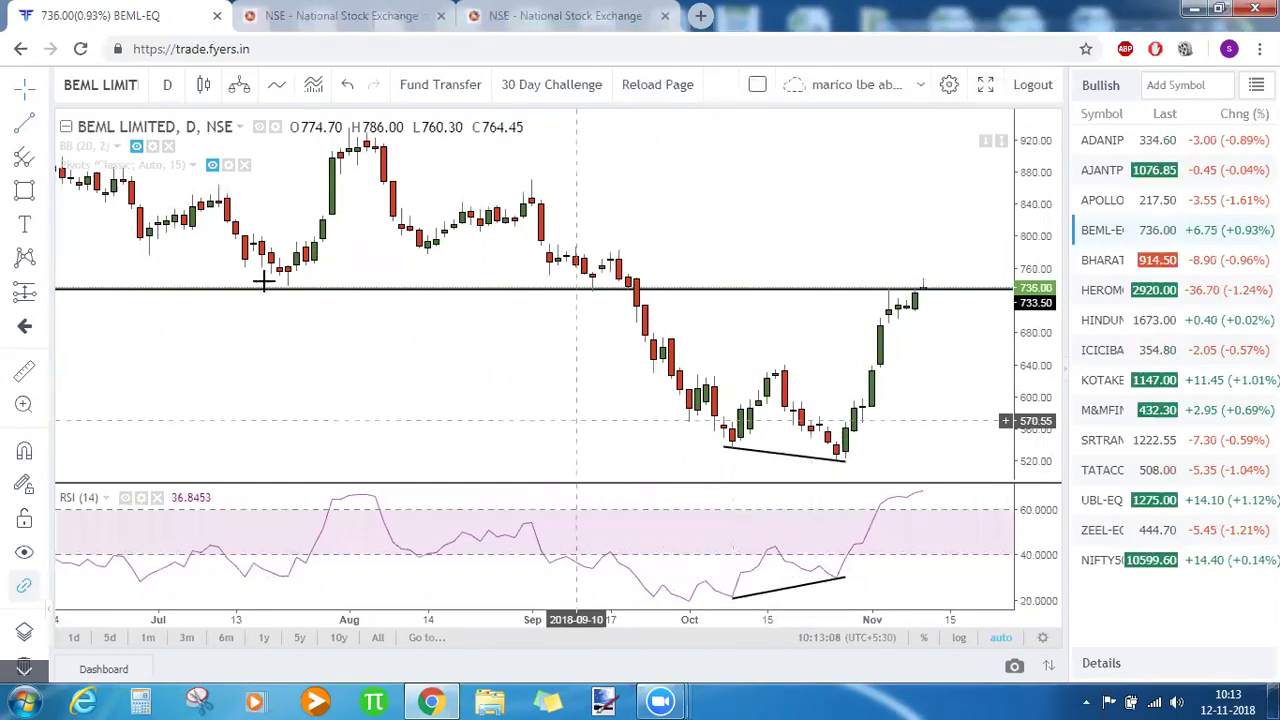
# - Place a horizontal line at 640.60 on the BEML mid-October high and inspect the price against the pivot levels on an expanded price scale
pyautogui.click(756, 364)
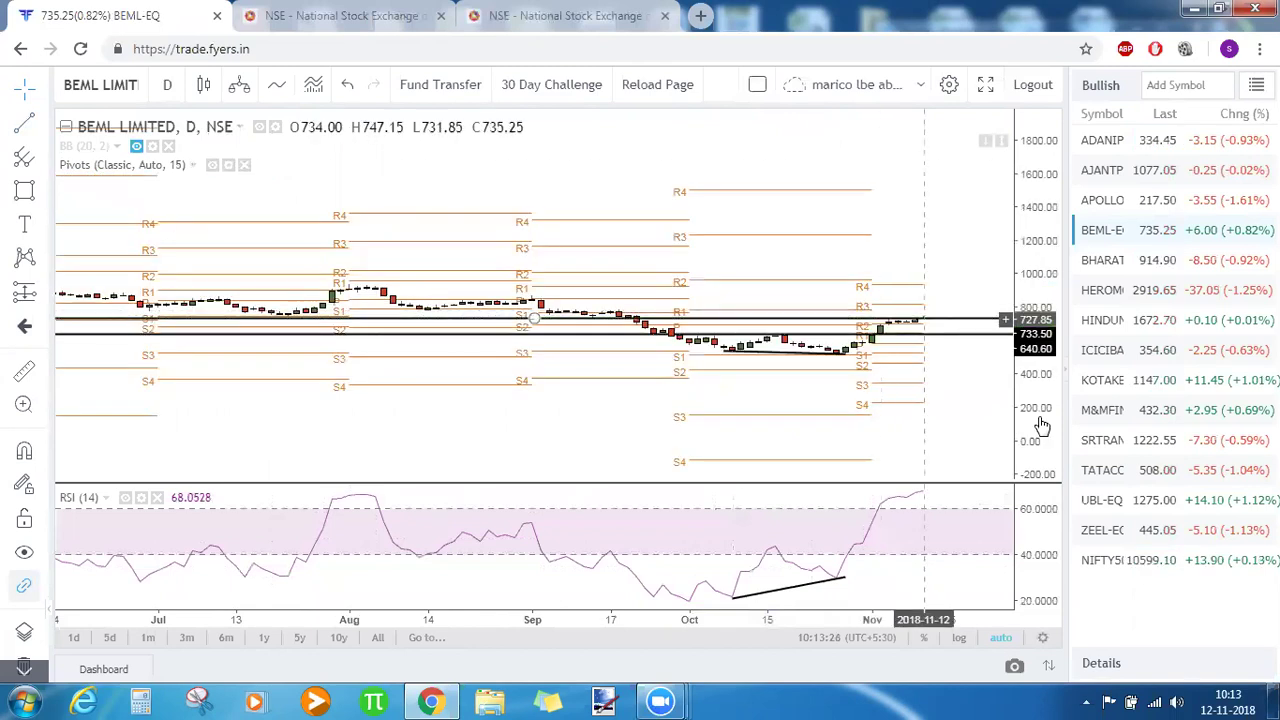
pyautogui.moveTo(1050, 228); pyautogui.dragTo(986, 366)
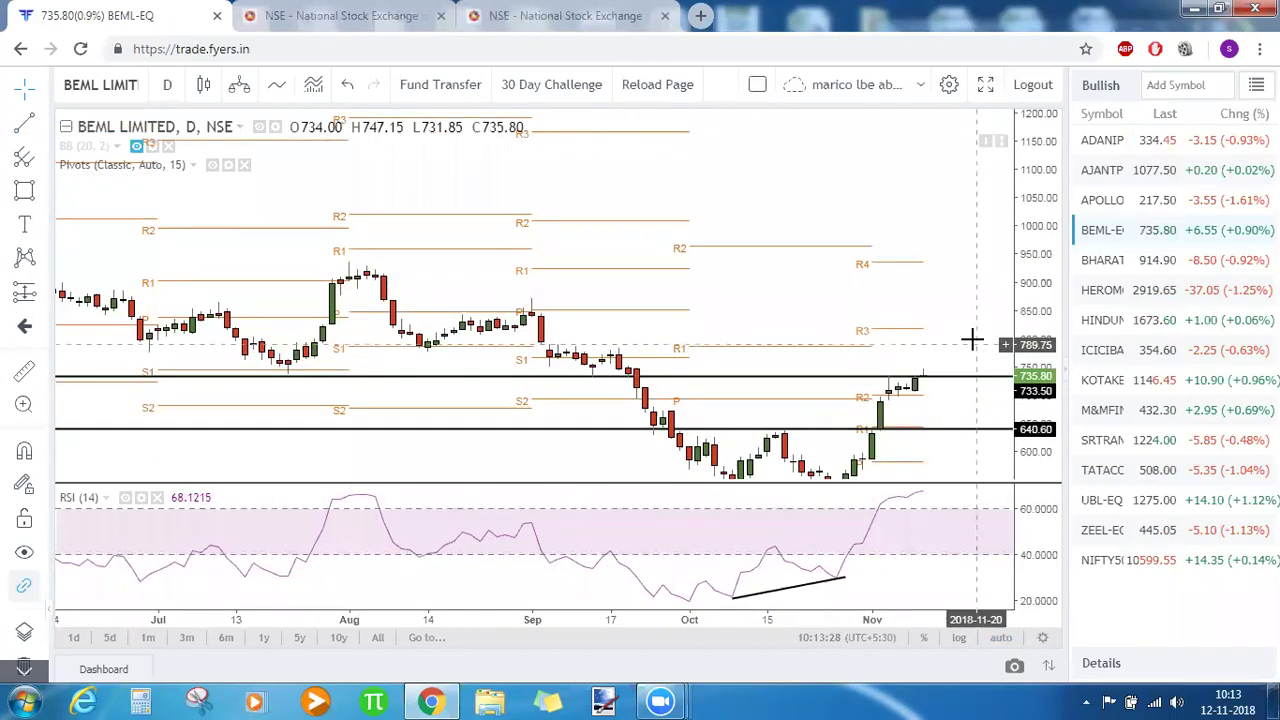
pyautogui.scroll(3, 971, 343)
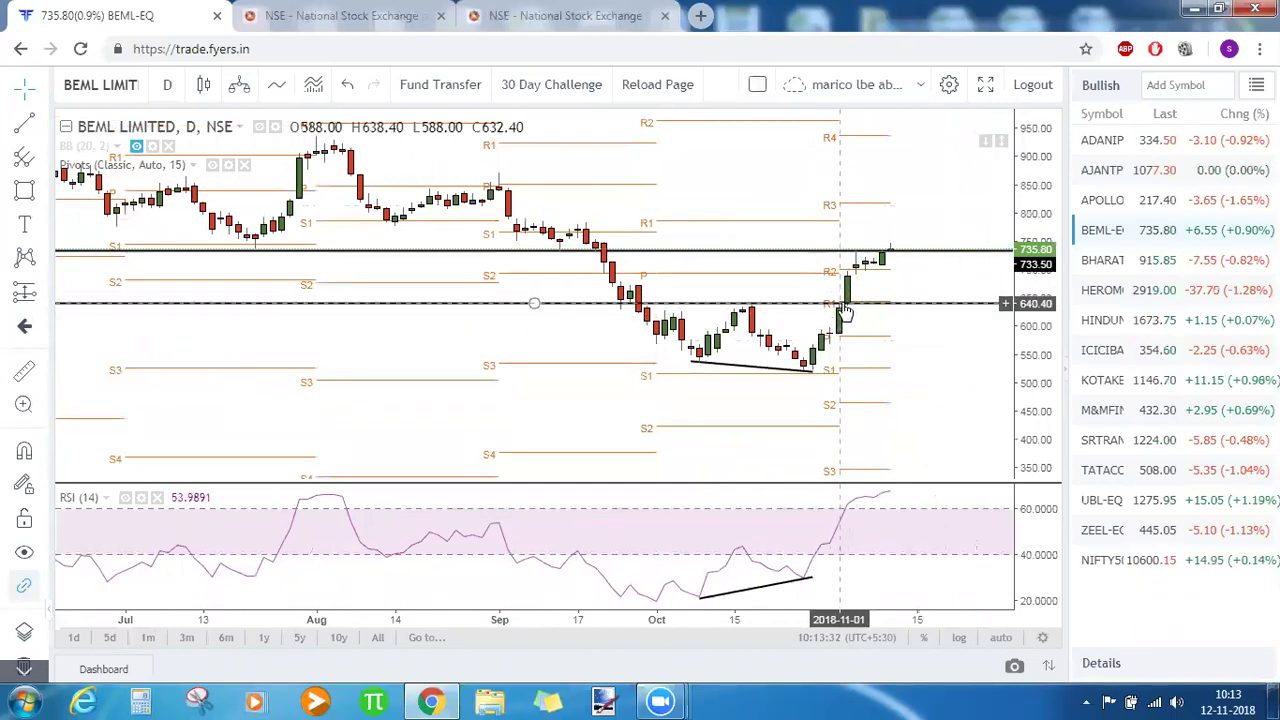
# - Check the Bollinger Bands, hide them together with the pivot levels, and maximize the BEML price pane over the RSI pane
pyautogui.click(137, 147)
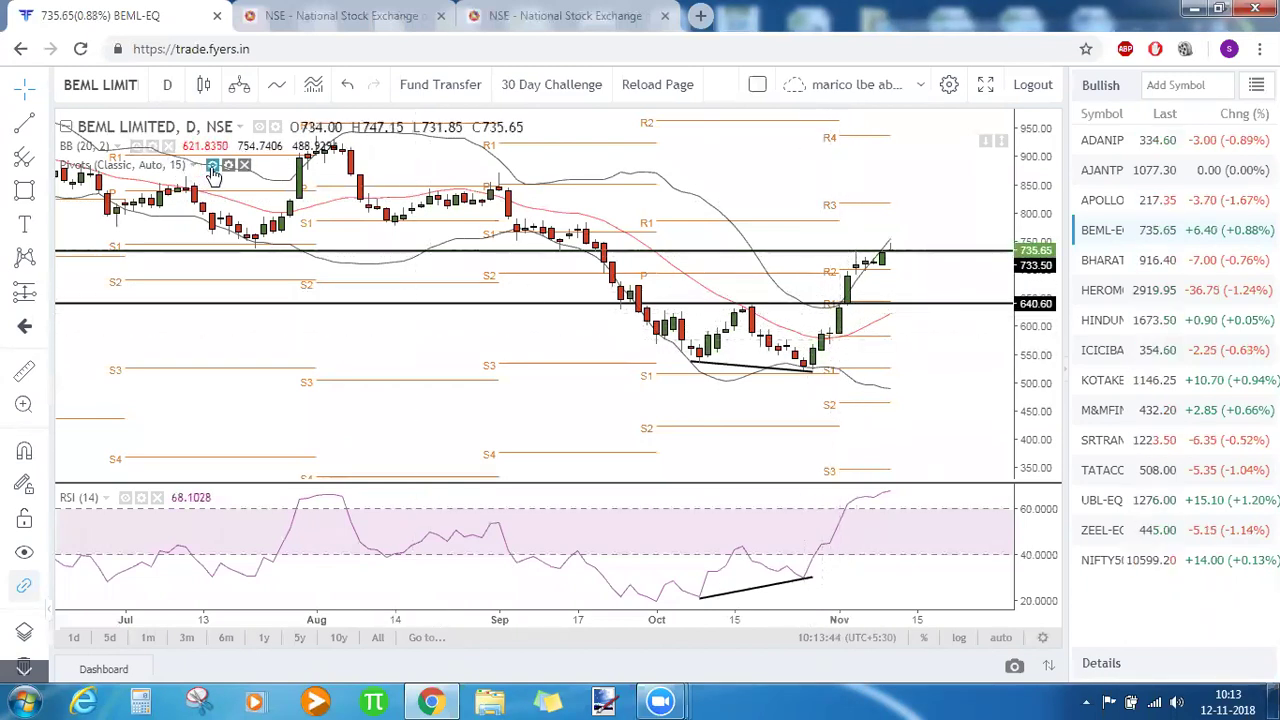
pyautogui.click(212, 166)
pyautogui.click(137, 150)
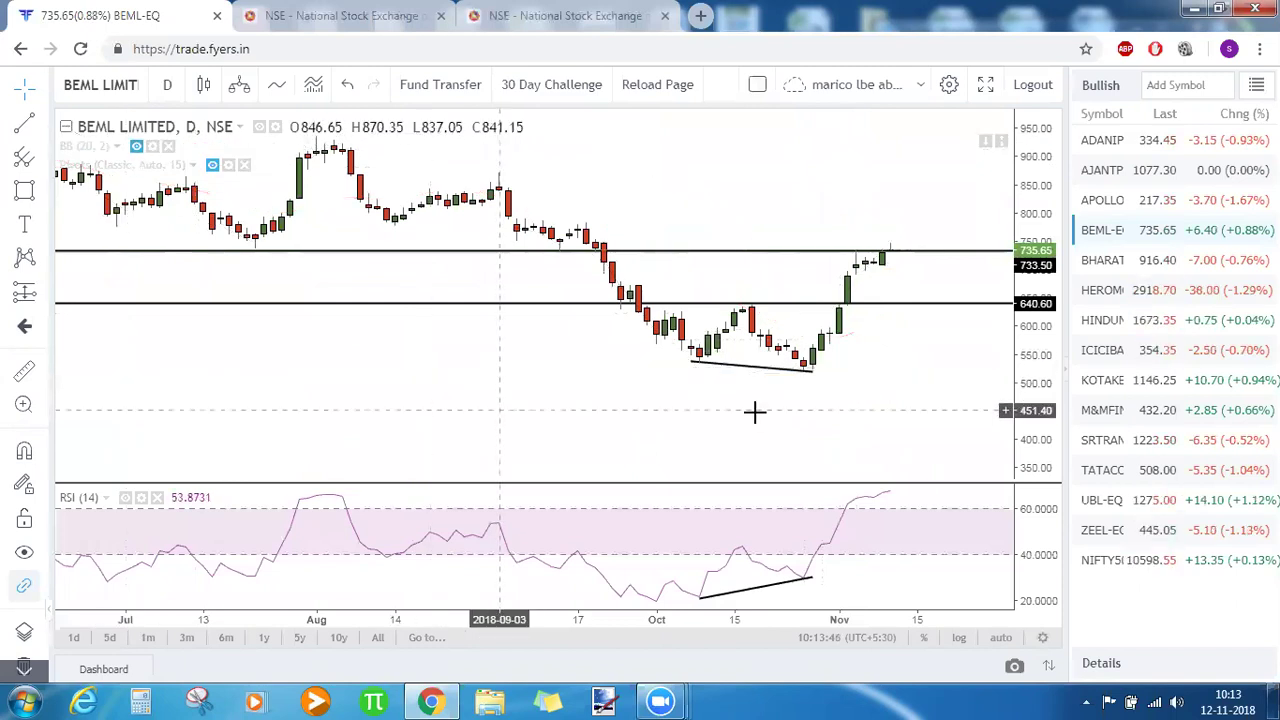
pyautogui.doubleClick(964, 412)
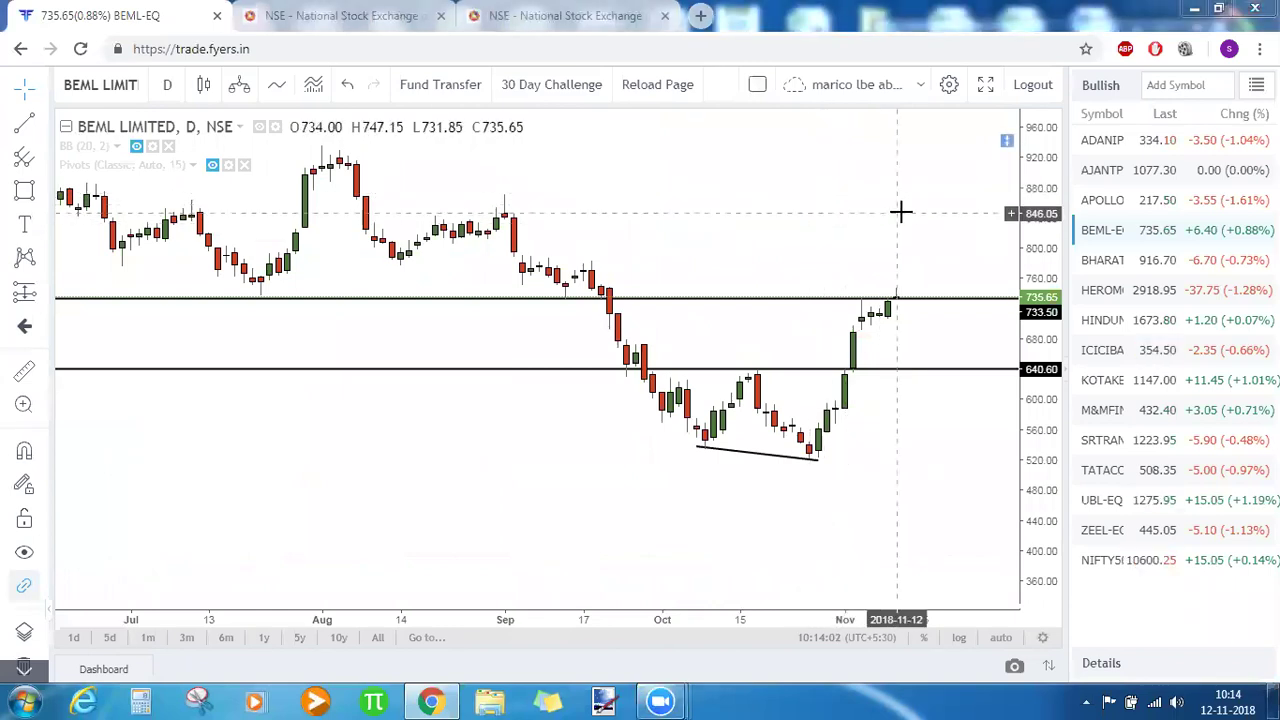
# - Open the daily chart of NSE:MARUTI-EQ and place a horizontal line at 7350.40 on the mid-October high
pyautogui.write('MARUTI')
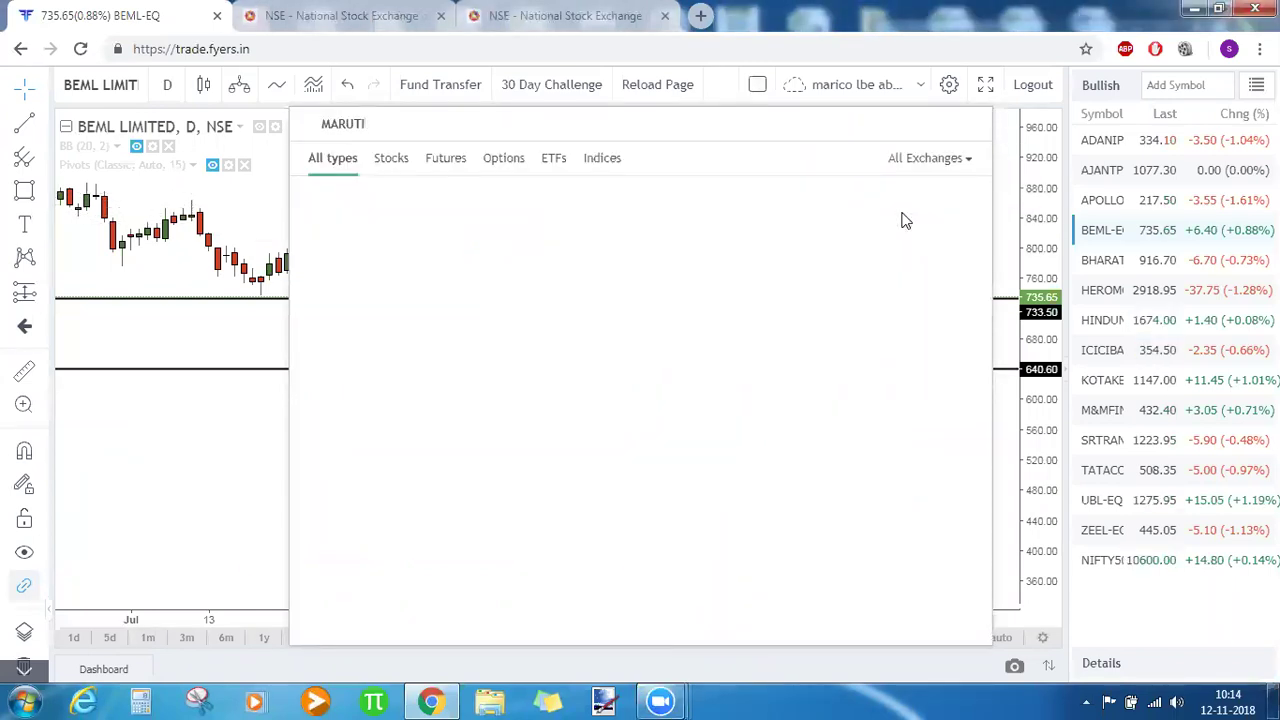
pyautogui.press('Down')
pyautogui.press('Down')
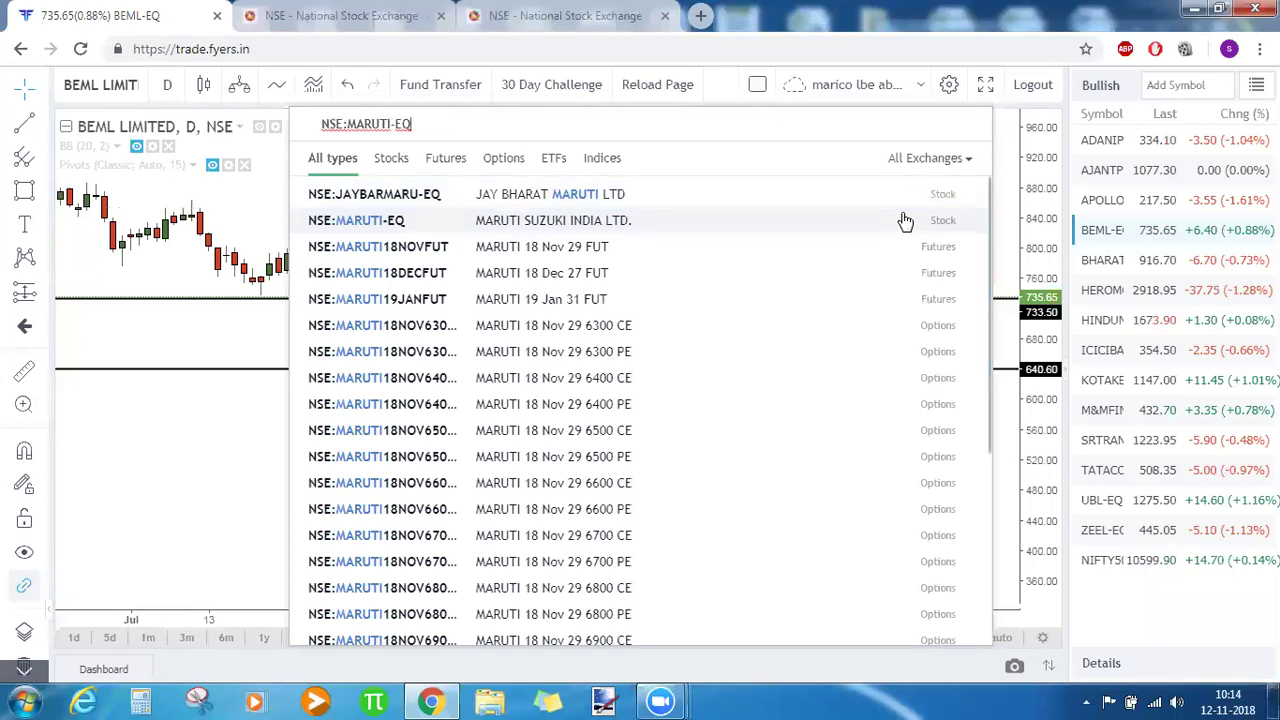
pyautogui.press('Return')
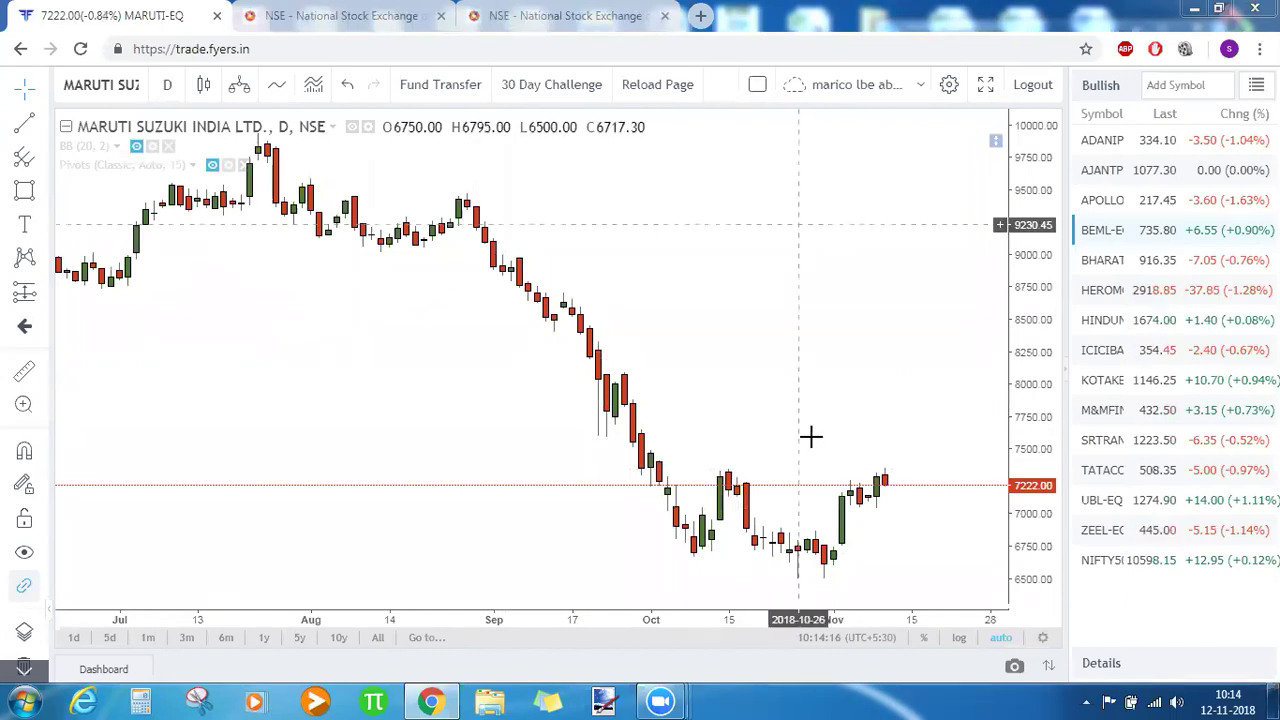
pyautogui.hotkey('alt', 'h')
pyautogui.moveTo(871, 403); pyautogui.dragTo(705, 357)
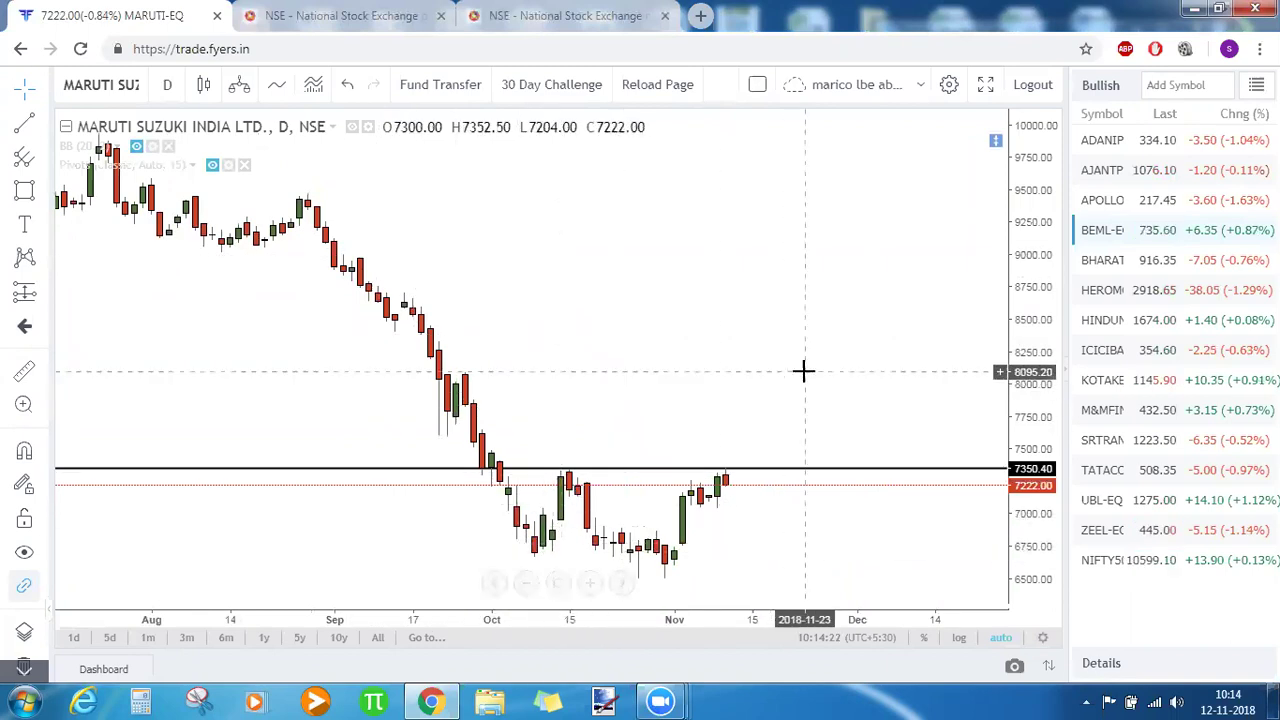
# - With the RSI pane shown, draw a falling trend line under the MARUTI October lows, from about 6666.85 to 6512.10
pyautogui.moveTo(629, 360); pyautogui.dragTo(771, 357)
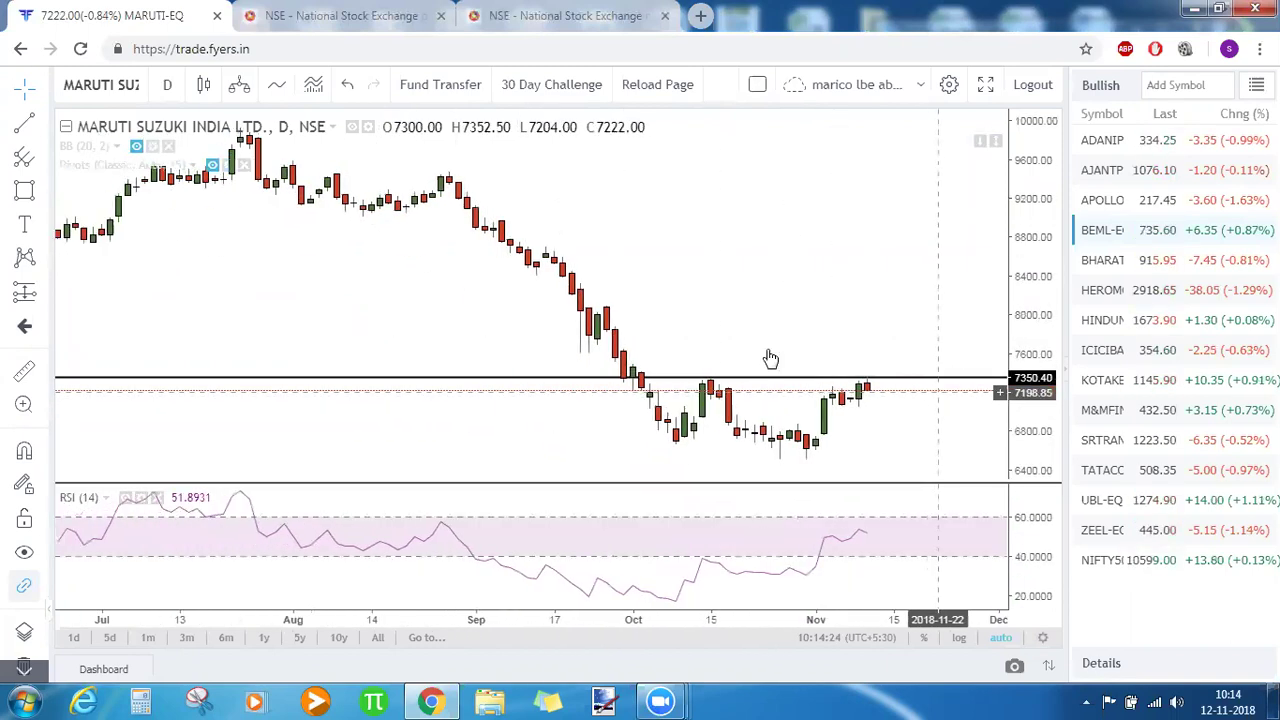
pyautogui.click(25, 122)
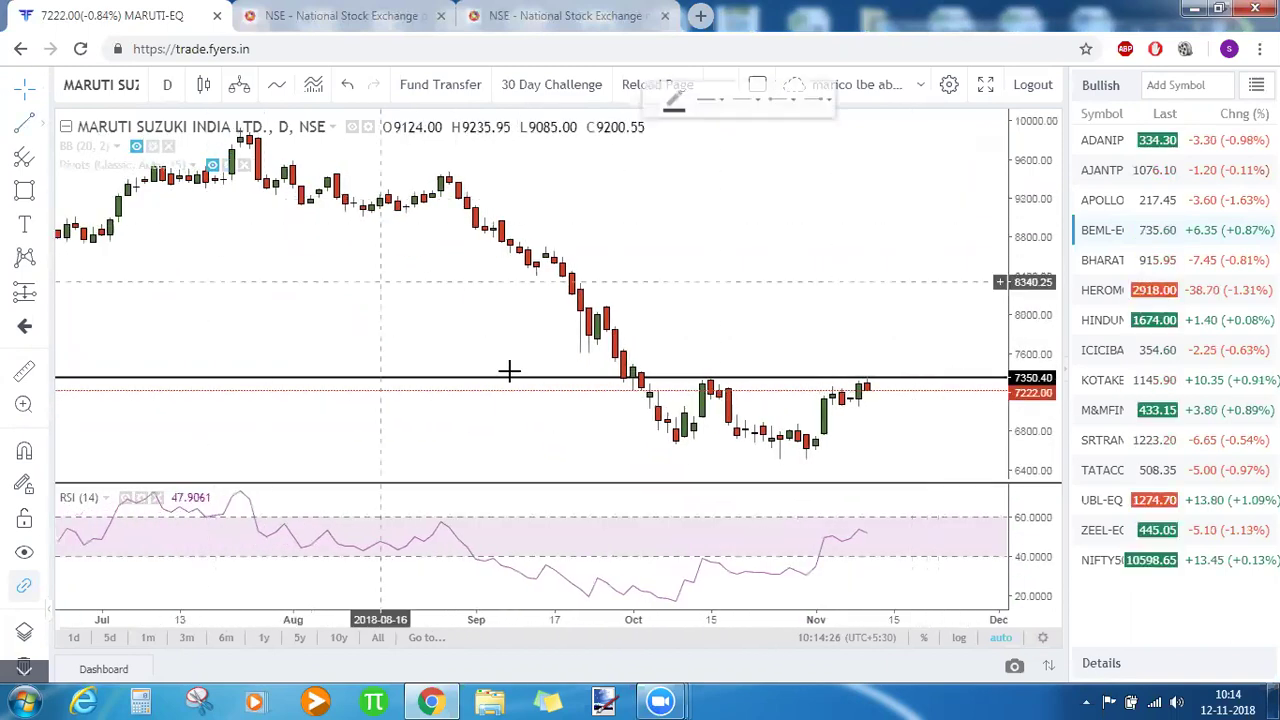
pyautogui.click(676, 443)
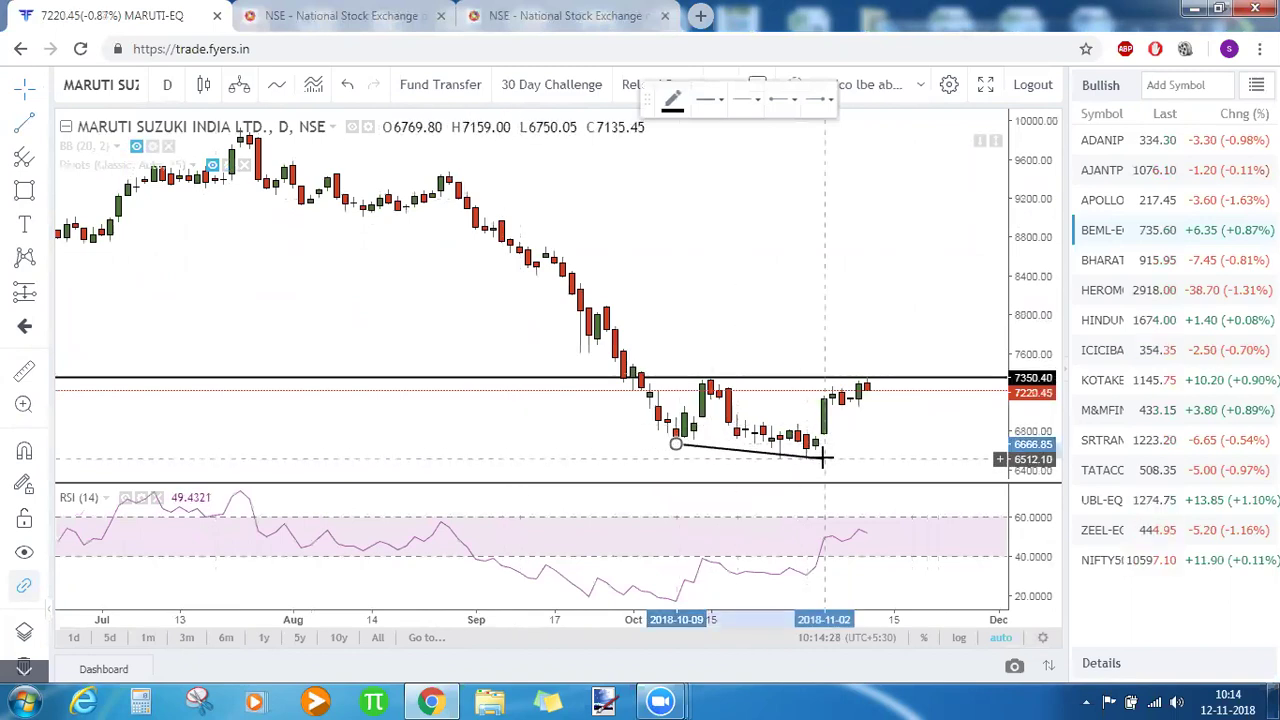
pyautogui.click(823, 458)
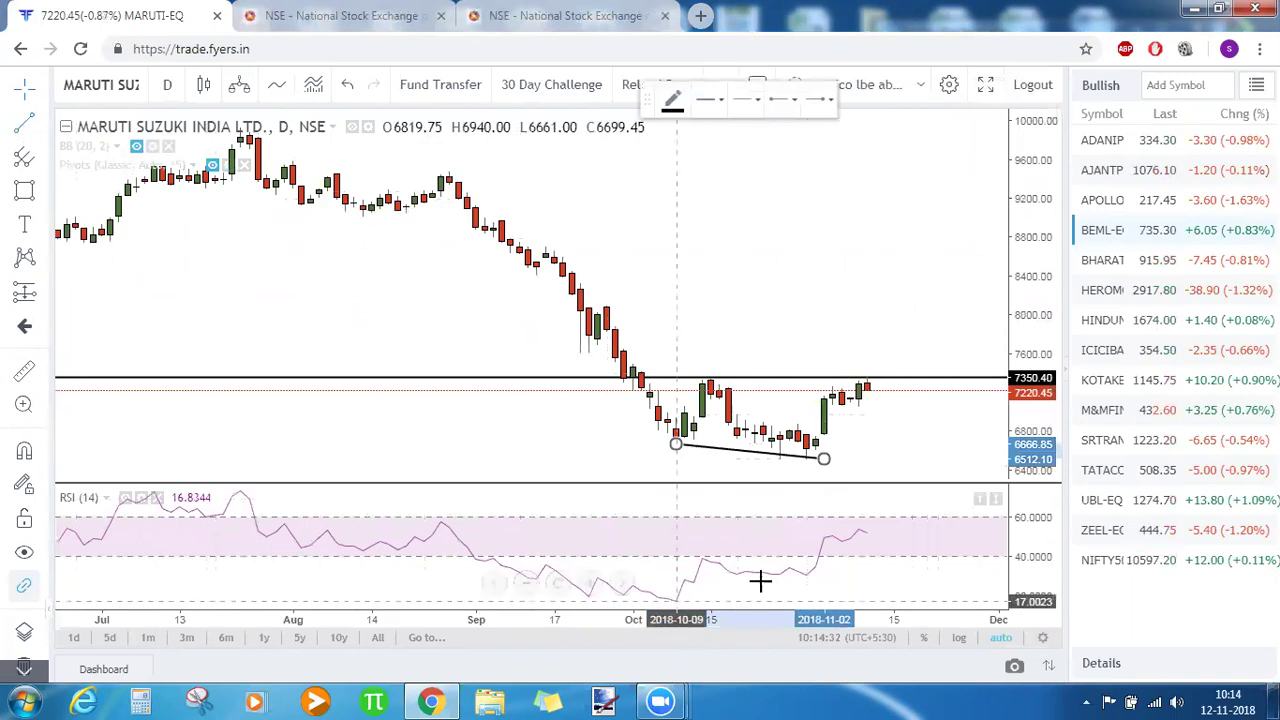
# - Draw a rising trend line under the matching RSI lows, from about 17.0 to 31.4, and maximize the MARUTI price pane
pyautogui.click(676, 601)
pyautogui.click(815, 574)
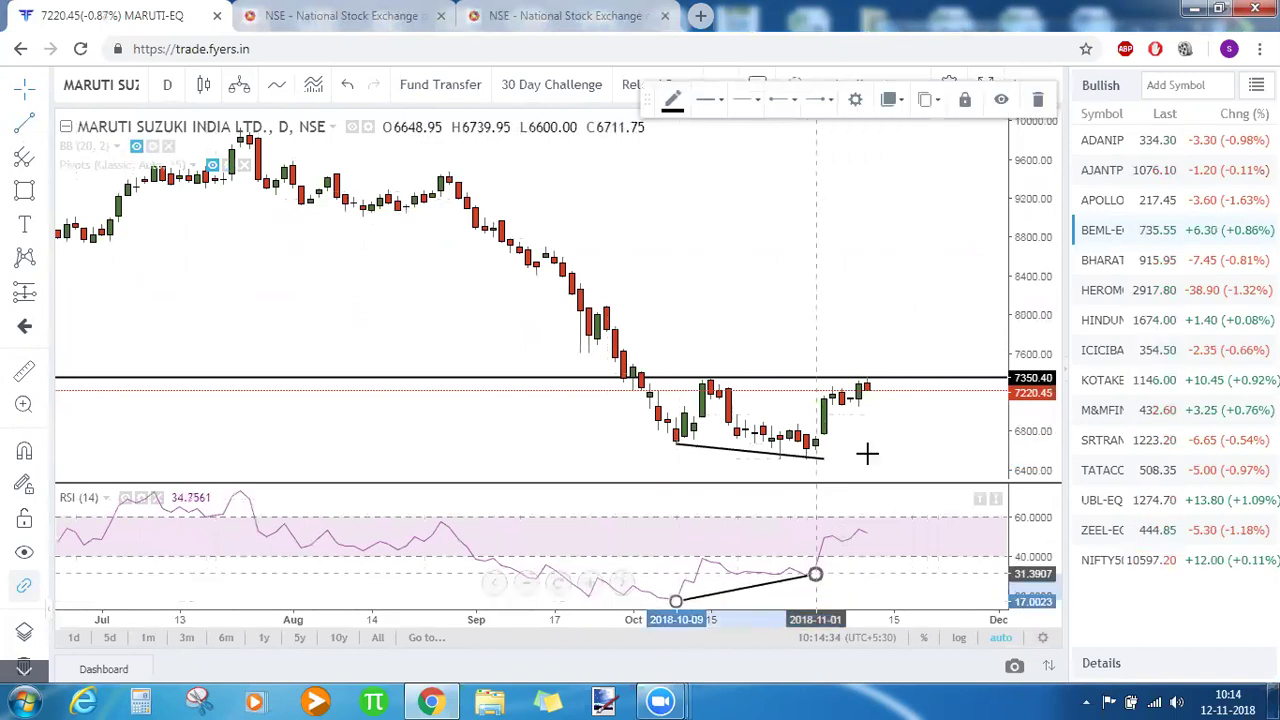
pyautogui.click(867, 455)
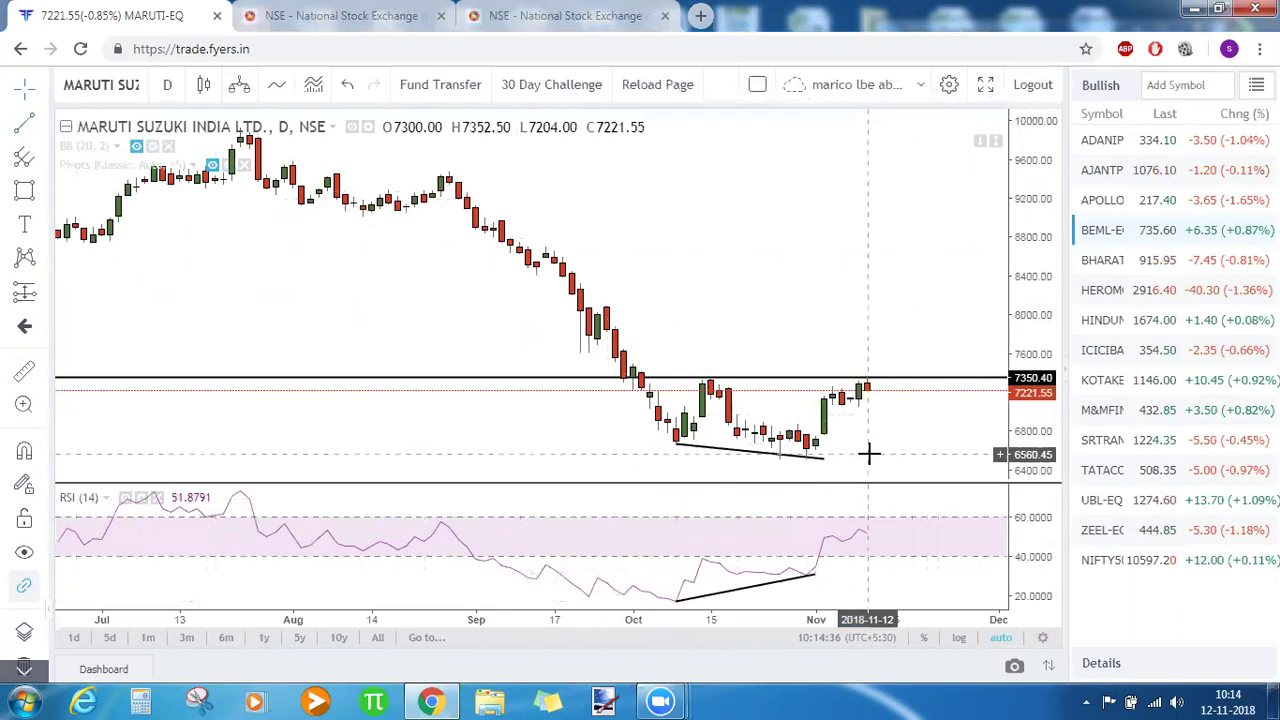
pyautogui.doubleClick(897, 300)
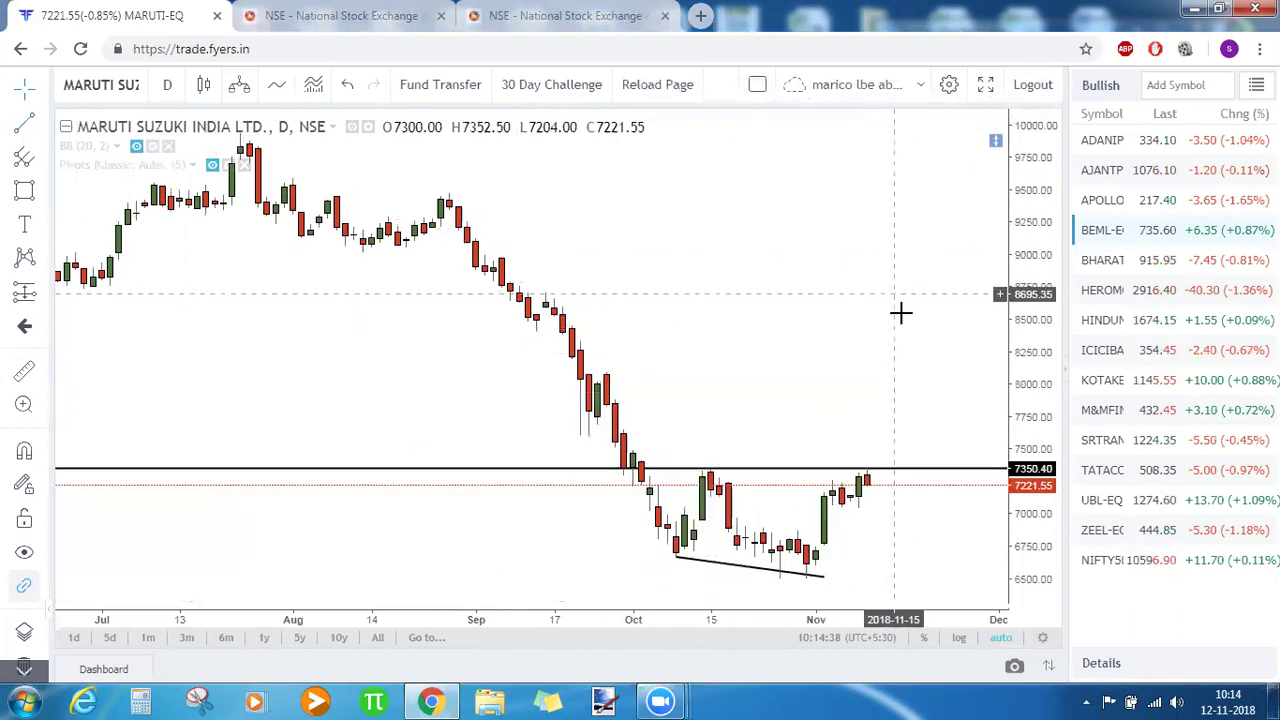
# - Check the MARUTI price against the pivot levels and Bollinger Bands, hide both, and inspect the decline on a rescaled, longer-range price pane
pyautogui.click(210, 166)
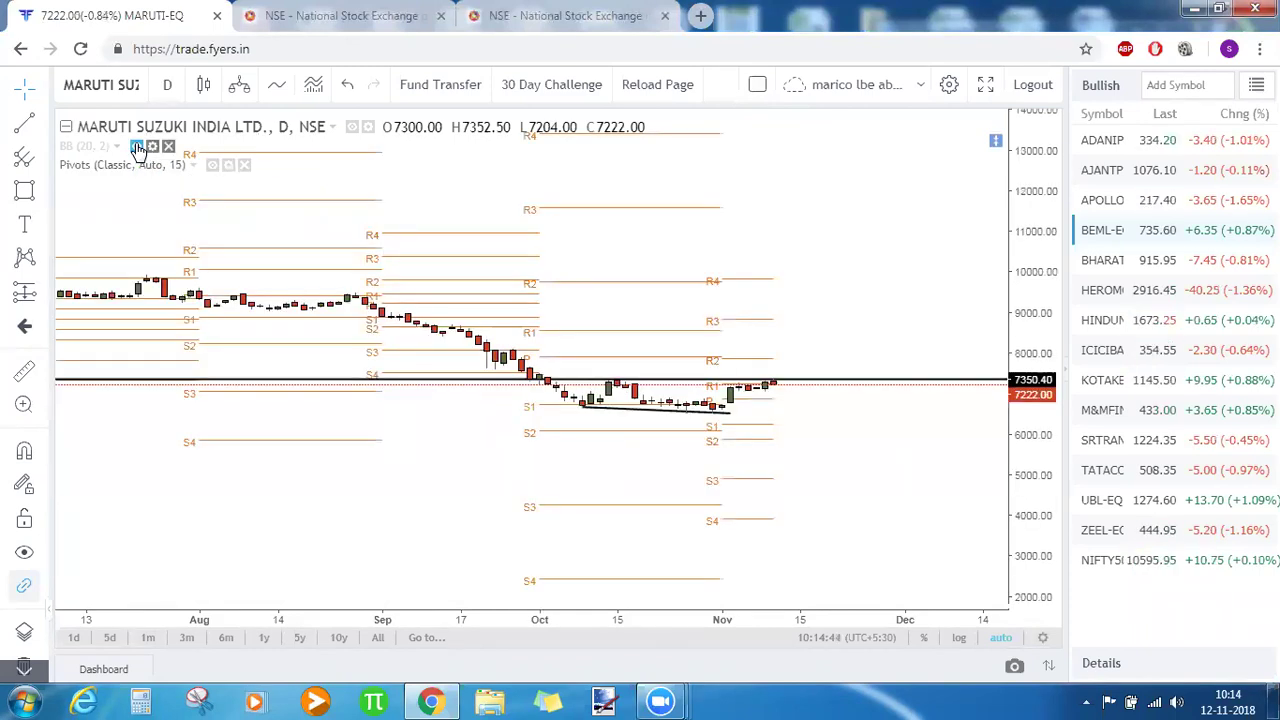
pyautogui.click(136, 147)
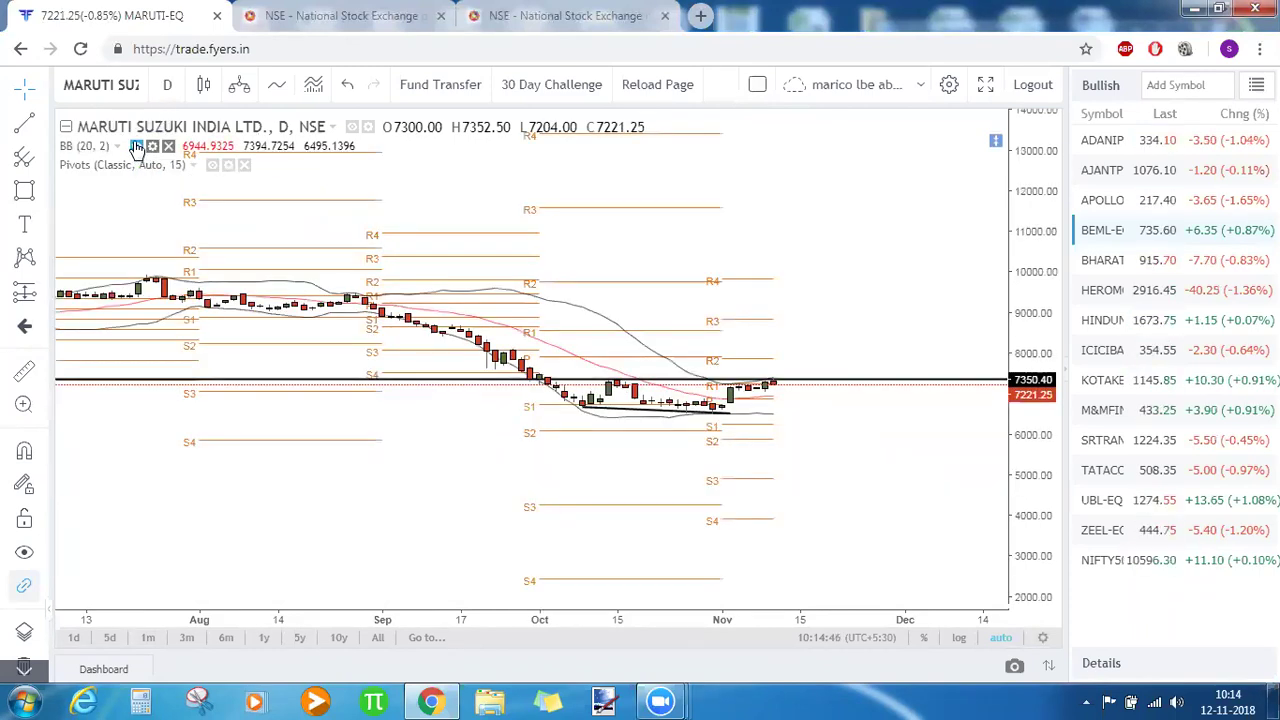
pyautogui.click(136, 147)
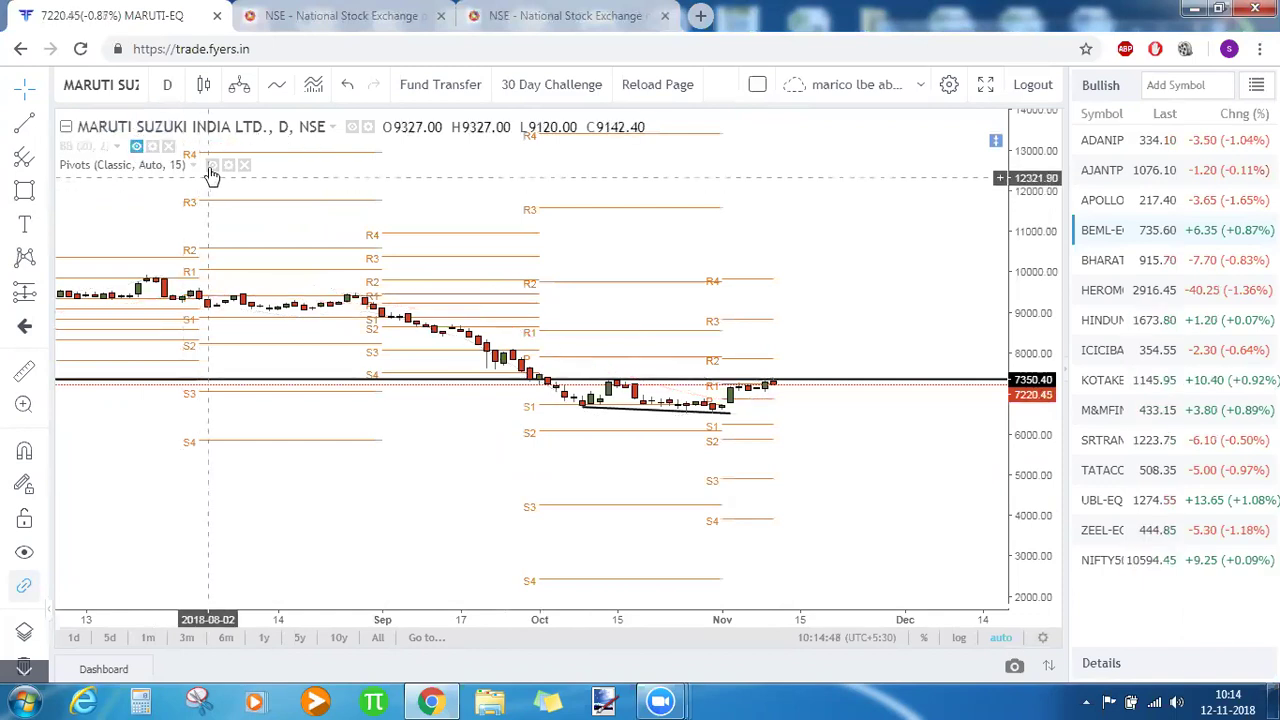
pyautogui.click(211, 165)
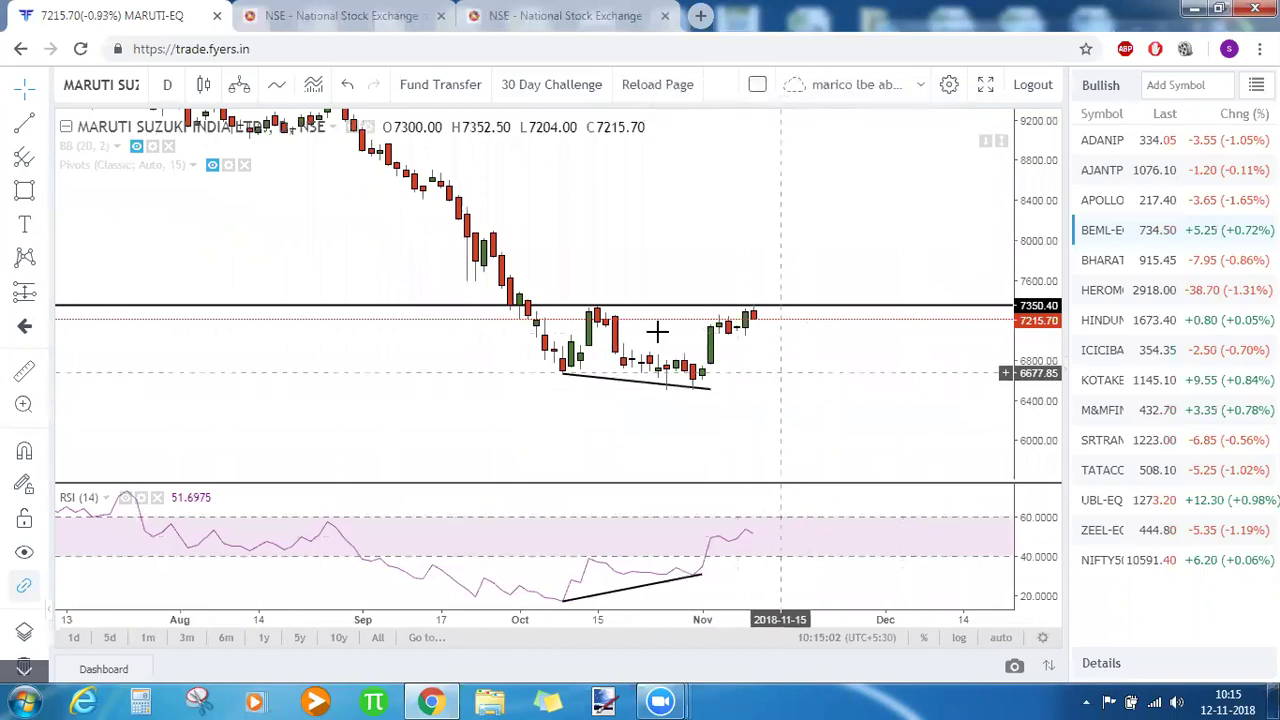
pyautogui.moveTo(1033, 420); pyautogui.dragTo(757, 234)
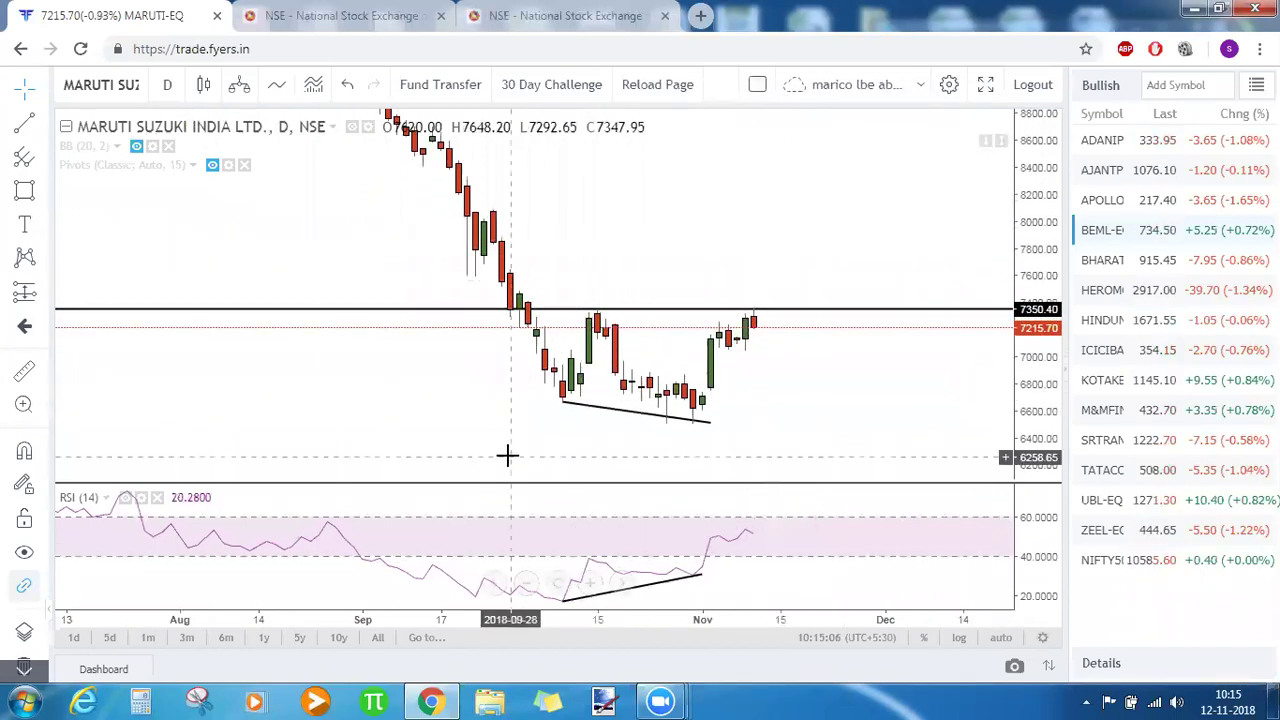
pyautogui.doubleClick(507, 455)
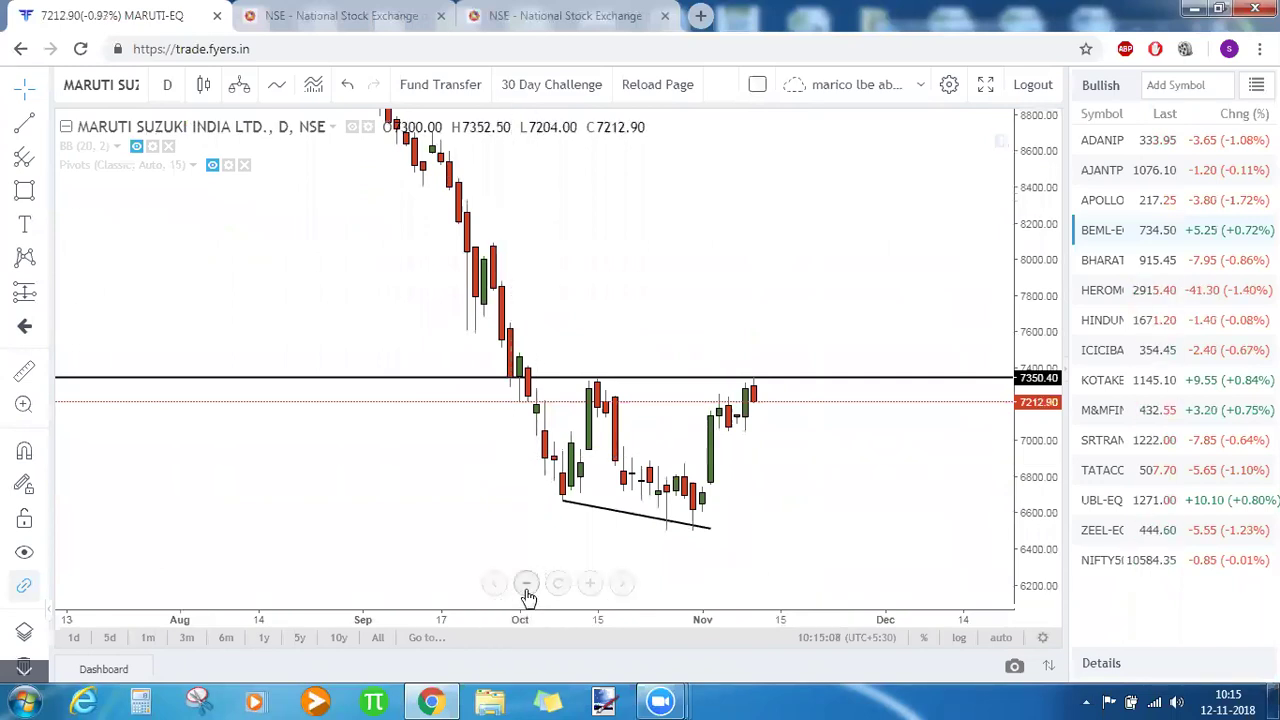
pyautogui.click(527, 584)
pyautogui.click(527, 584)
pyautogui.moveTo(867, 183); pyautogui.dragTo(805, 275)
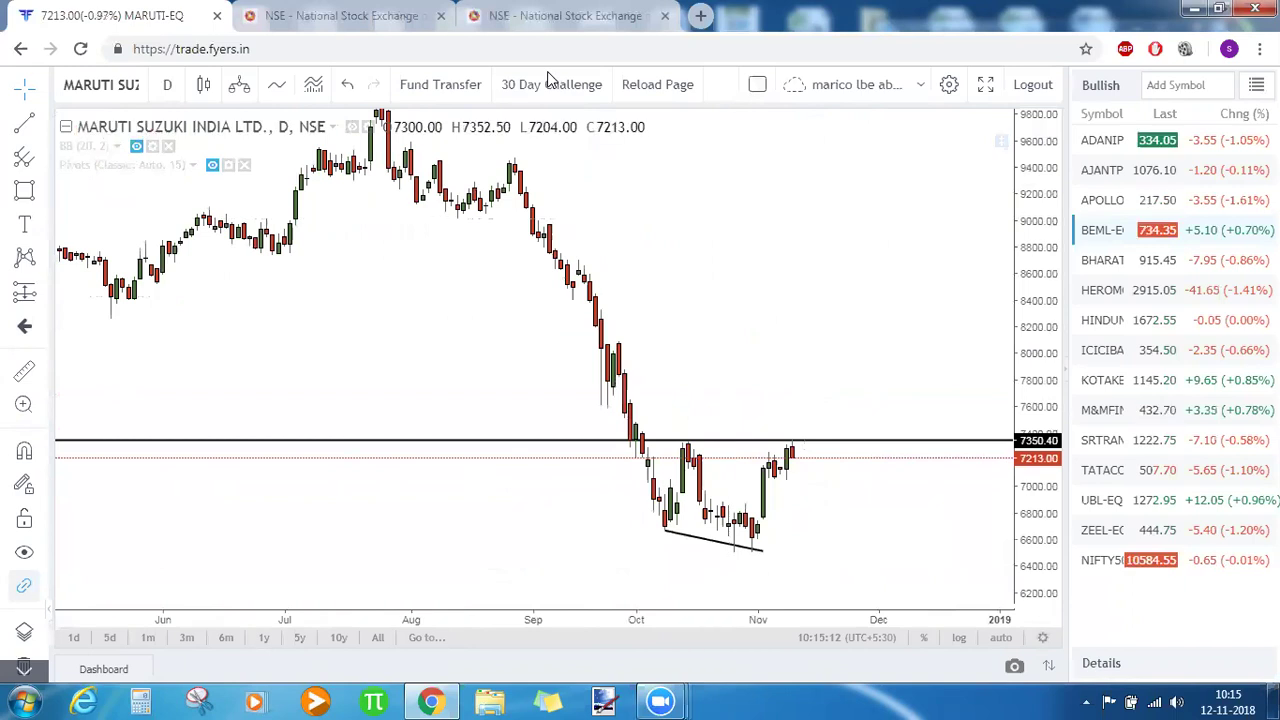
# - Switch to the NSE option chain page and load the option chain for MARUTI
pyautogui.click(382, 18)
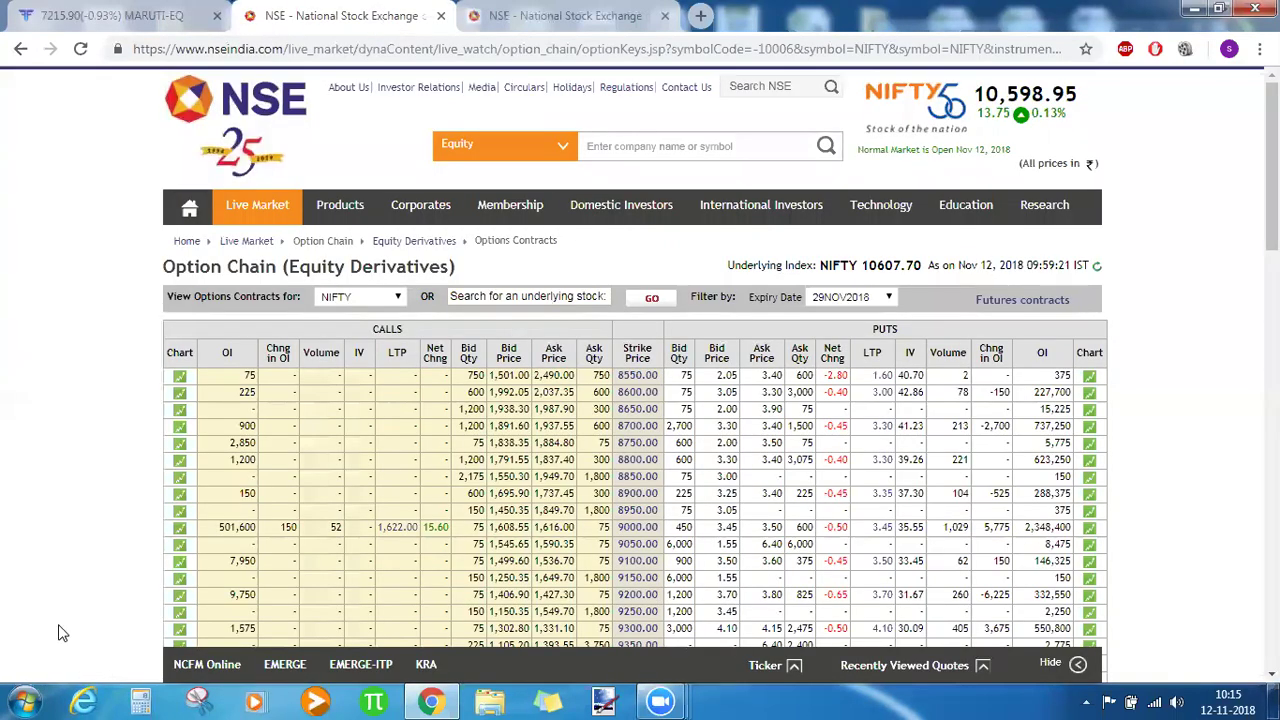
pyautogui.click(482, 296)
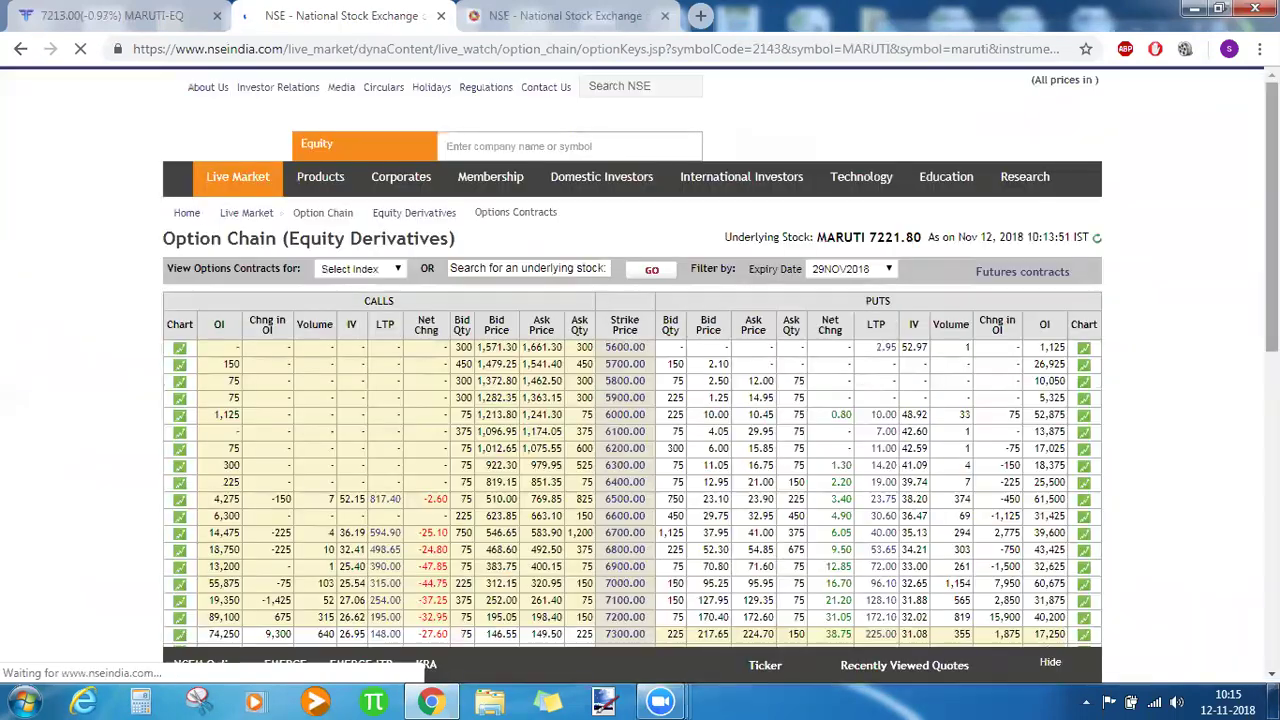
pyautogui.scroll(-3, 908, 471)
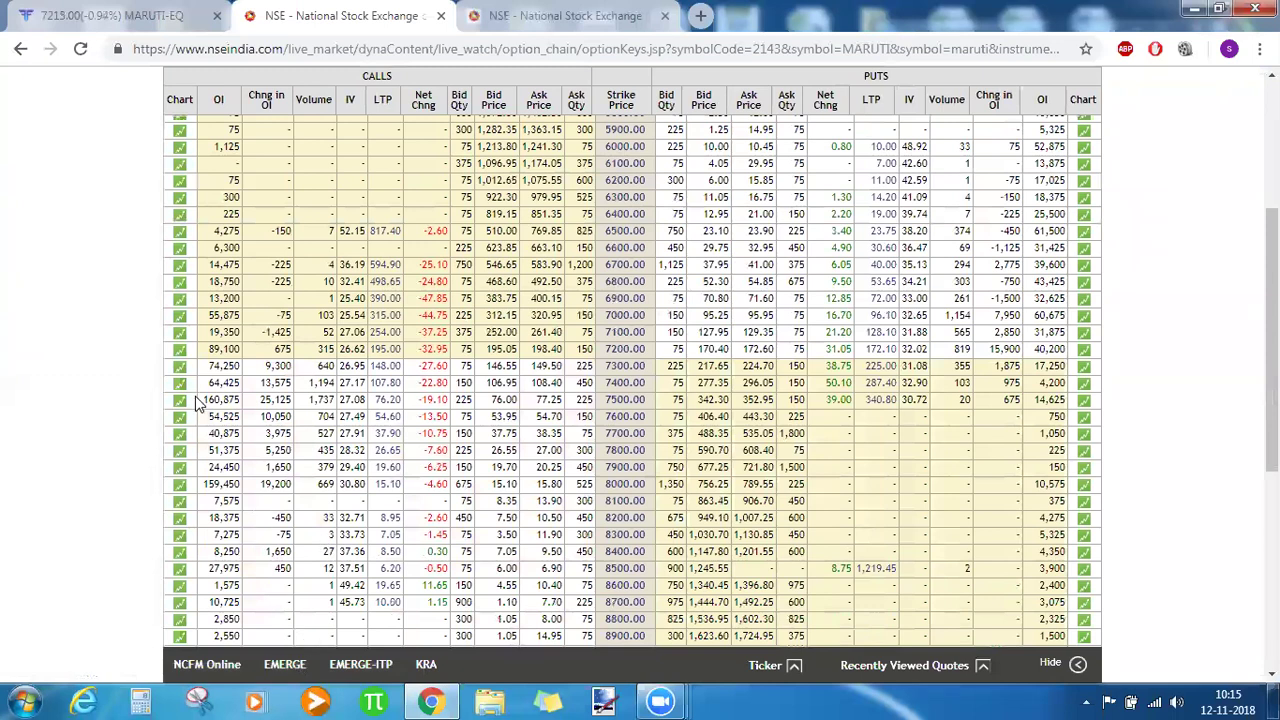
# - Examine the call and put open interest across the MARUTI strikes, highlighting the call side of the 7500 strike
pyautogui.moveTo(343, 399); pyautogui.dragTo(652, 405)
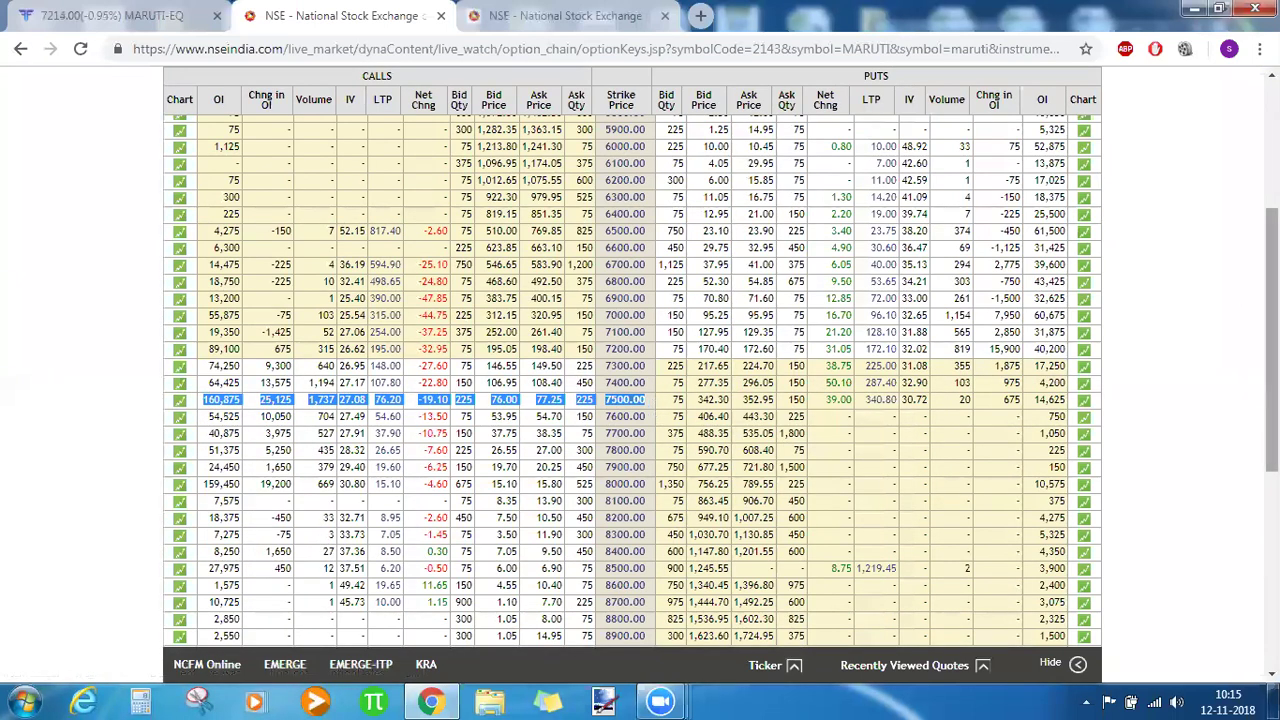
pyautogui.scroll(1, 1272, 300)
pyautogui.scroll(-1, 1247, 337)
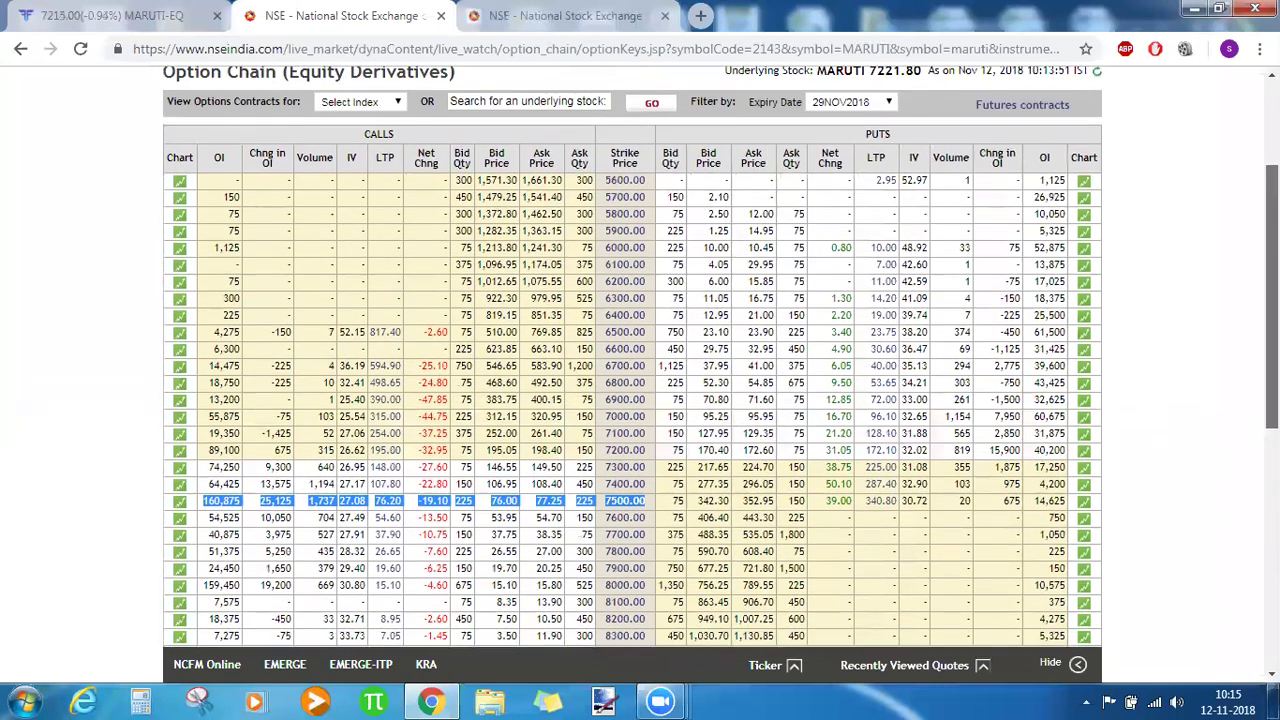
pyautogui.click(1247, 337)
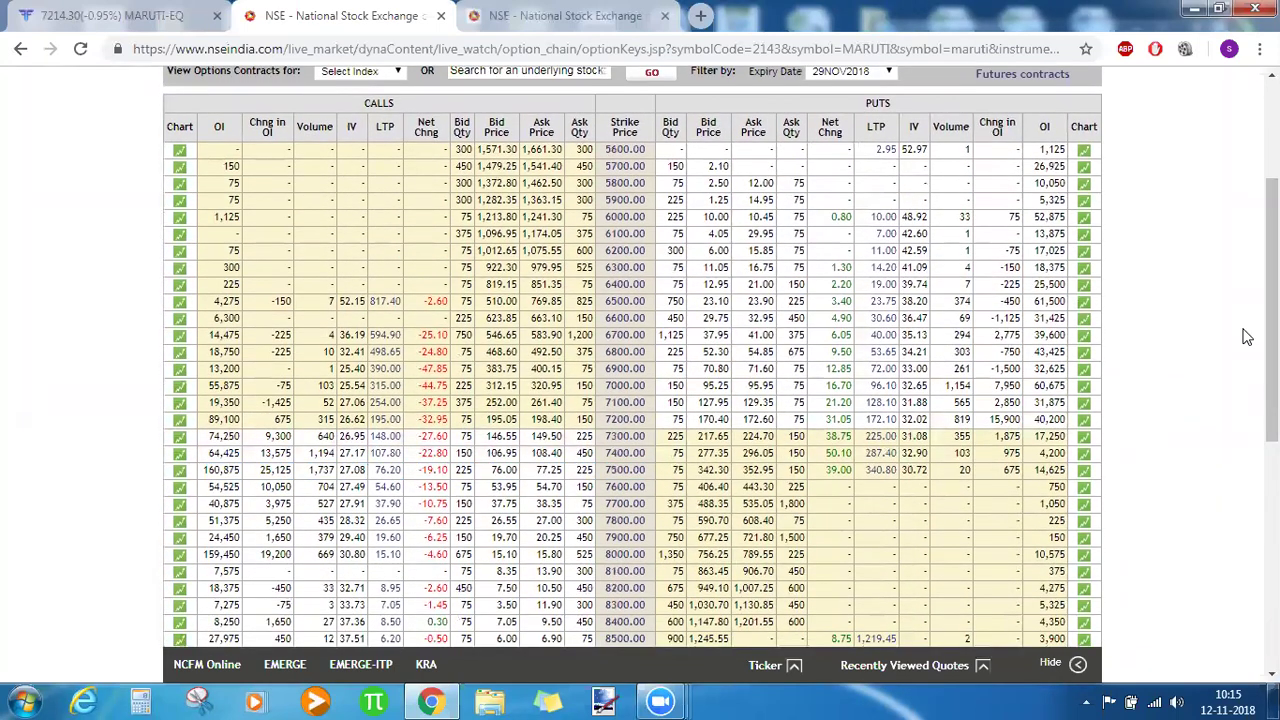
pyautogui.scroll(-2, 1272, 330)
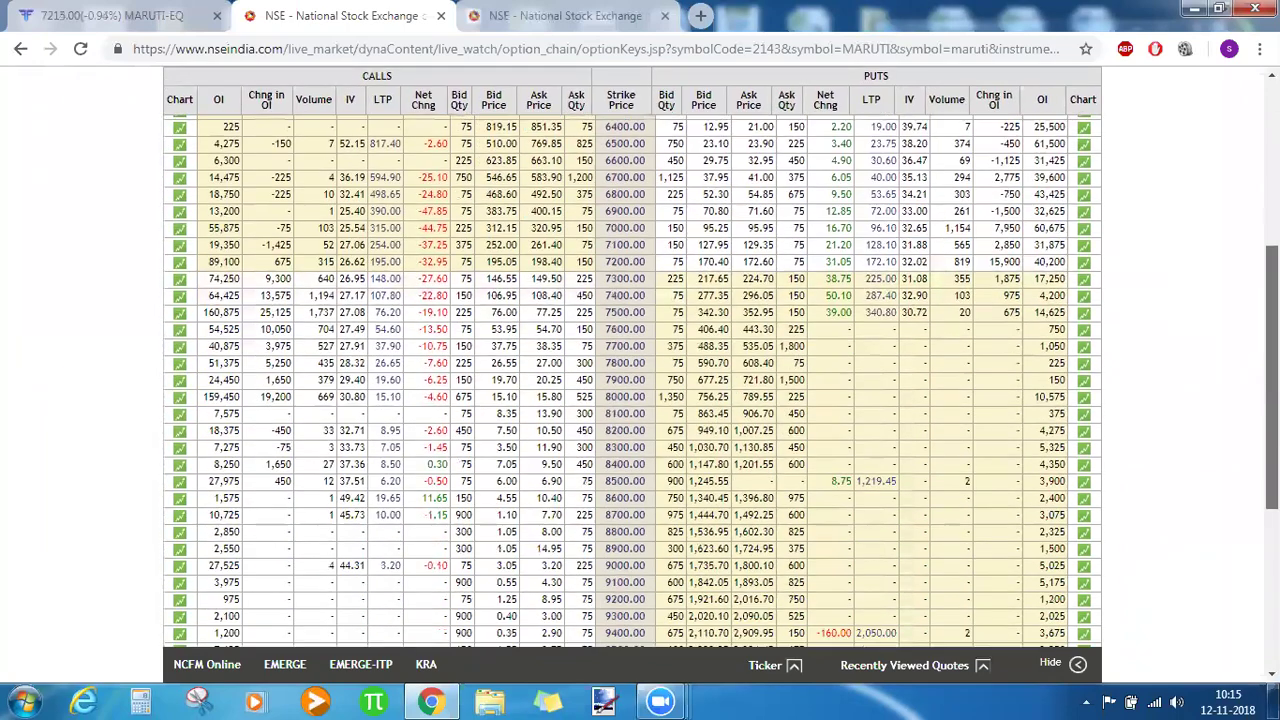
pyautogui.scroll(-1, 1272, 330)
pyautogui.scroll(3, 1272, 330)
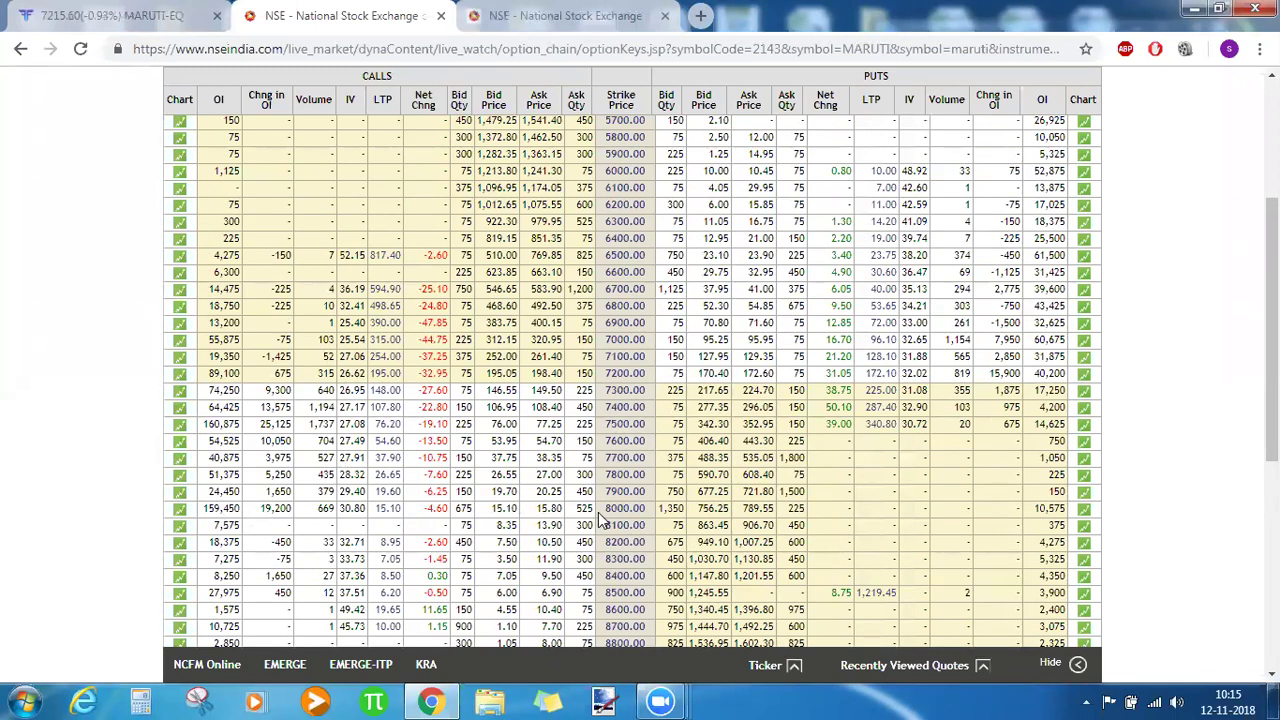
# - Return to the MARUTI chart and compare the price trend line and resistance level with the RSI pane
pyautogui.click(70, 10)
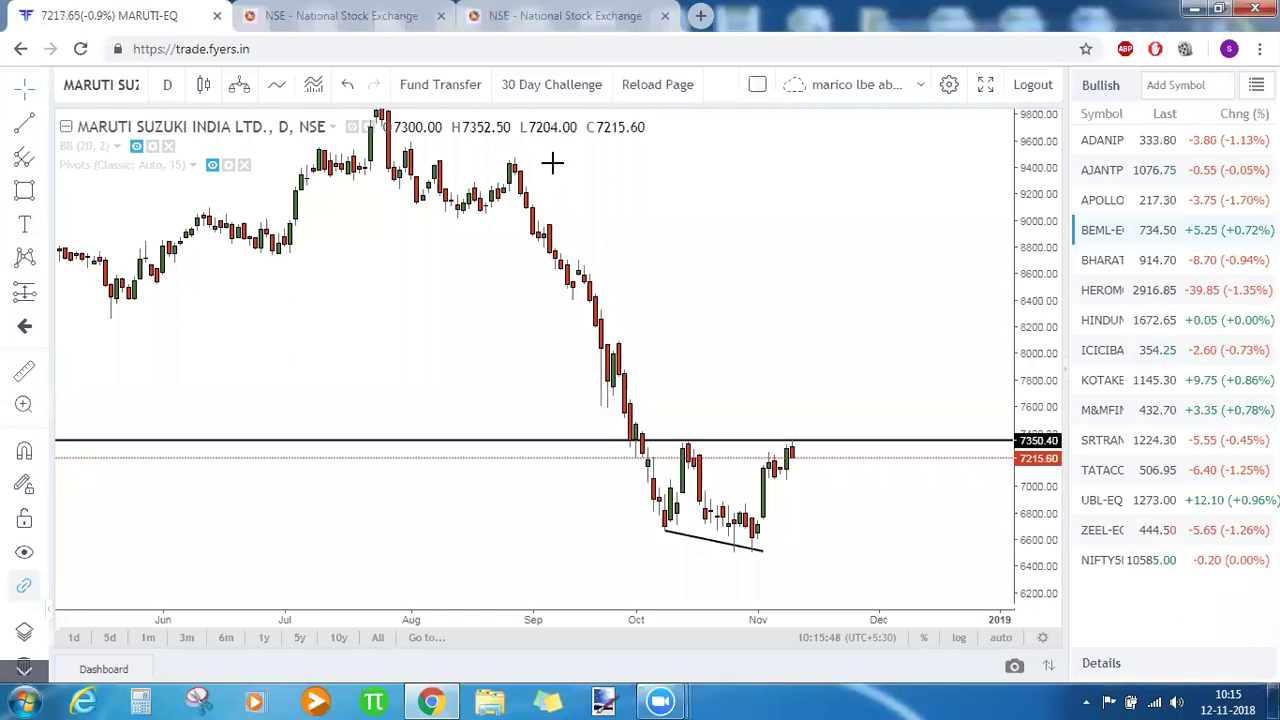
pyautogui.moveTo(859, 234); pyautogui.dragTo(840, 234)
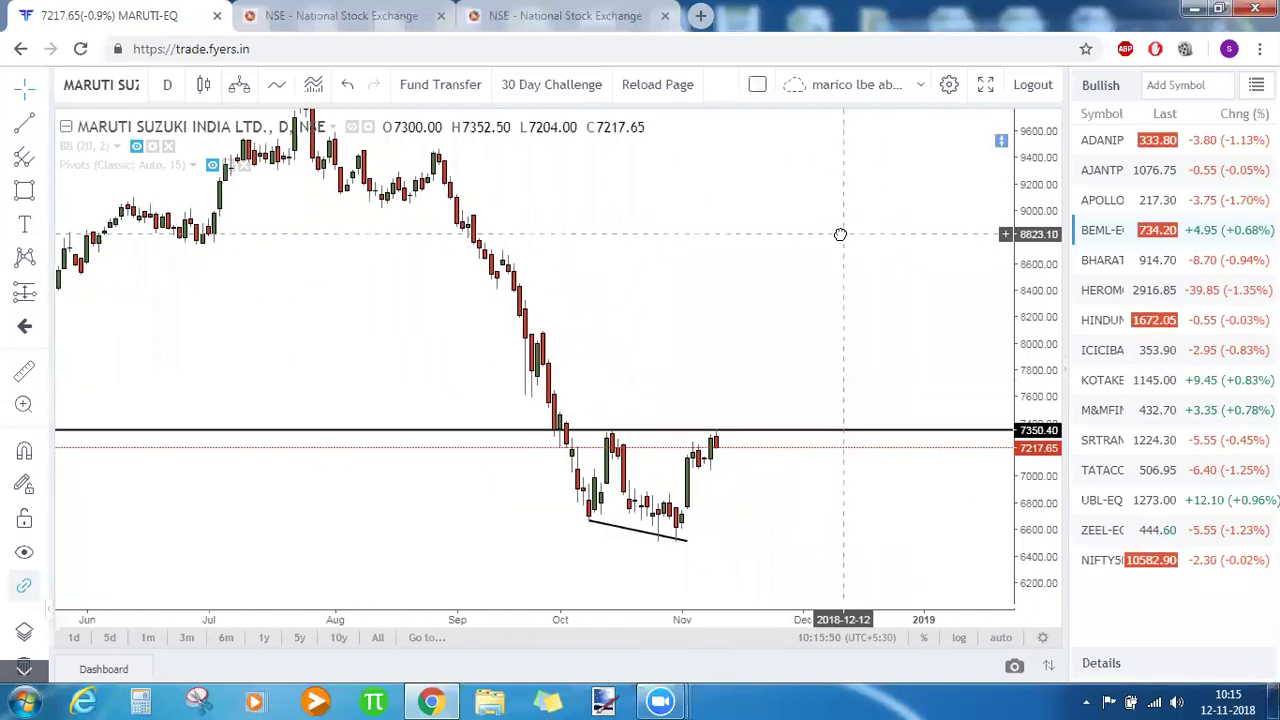
pyautogui.moveTo(654, 431); pyautogui.dragTo(630, 427)
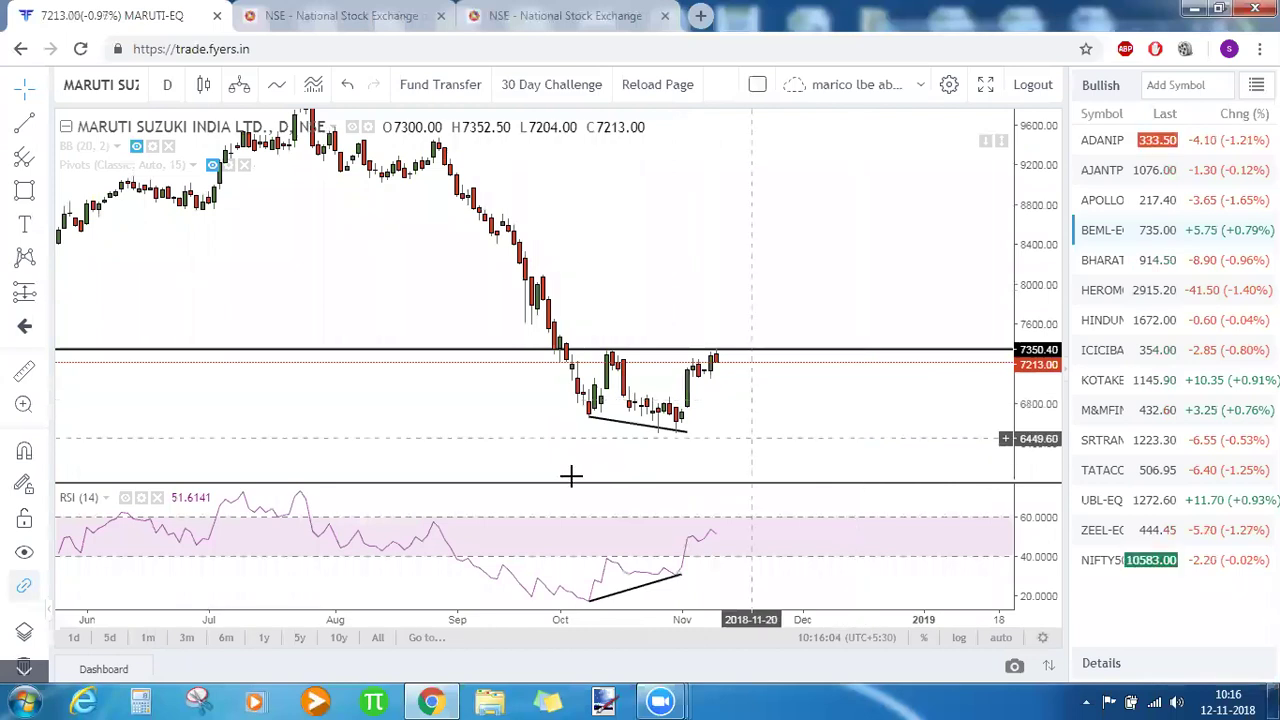
pyautogui.hotkey('ctrl', 'z')
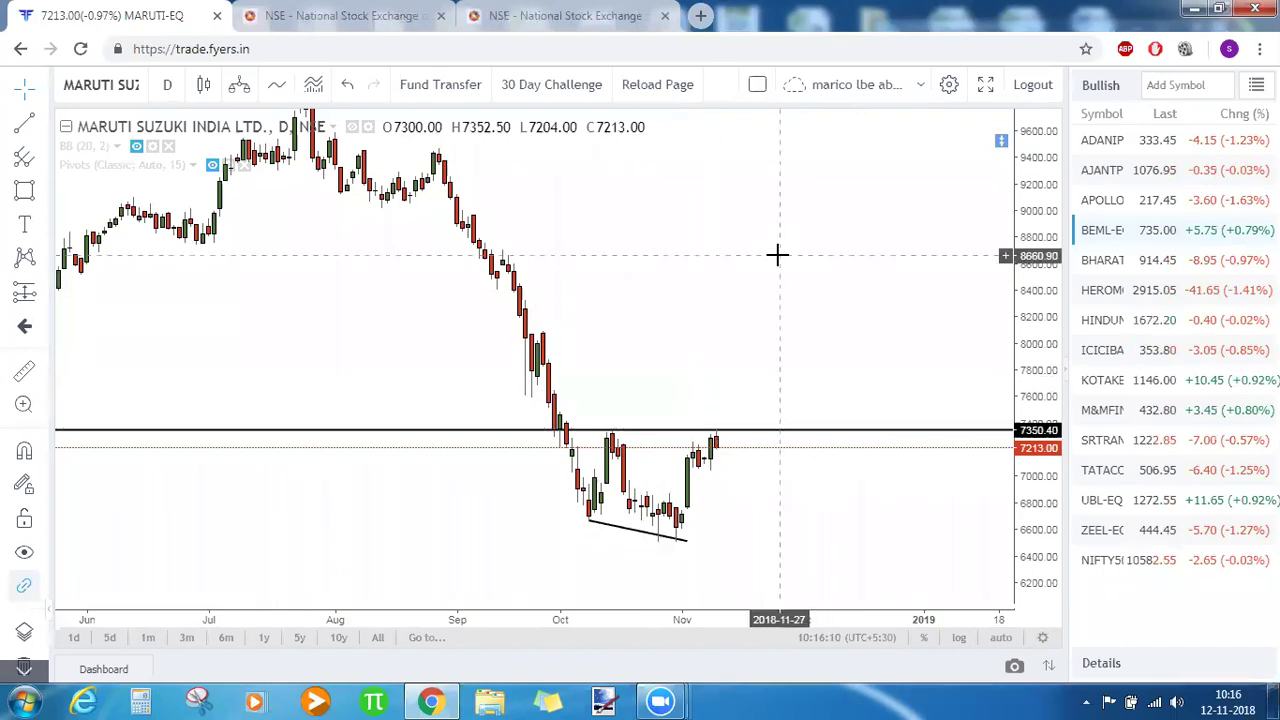
# - Open the daily chart of NSE:YESBANK-EQ with price history back to February in view
pyautogui.write('YESBANK-EQ')
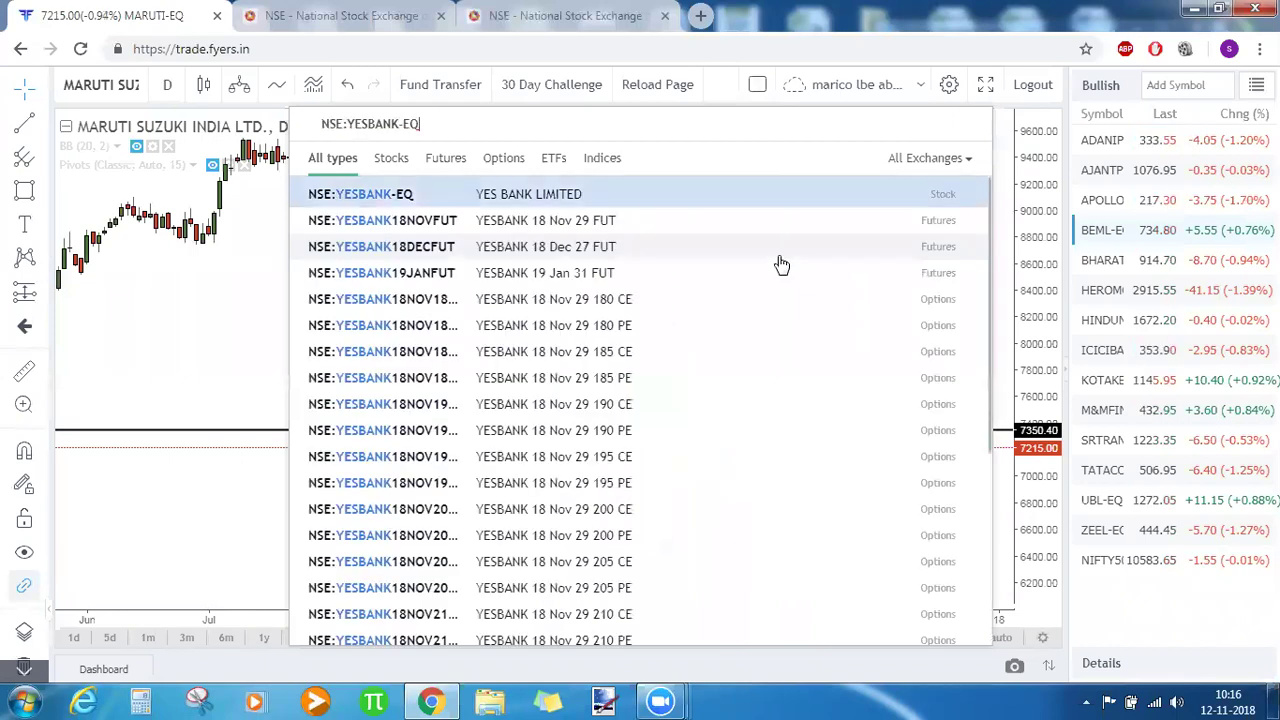
pyautogui.press('Return')
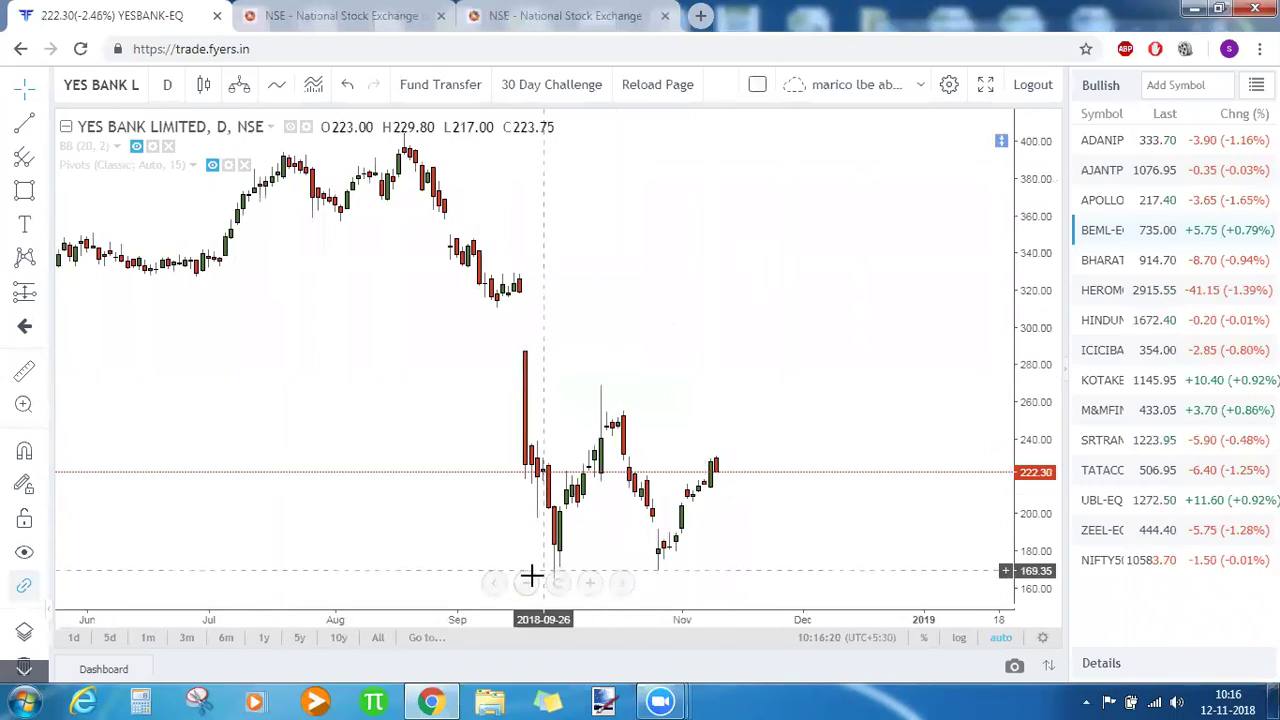
pyautogui.scroll(-3, 529, 585)
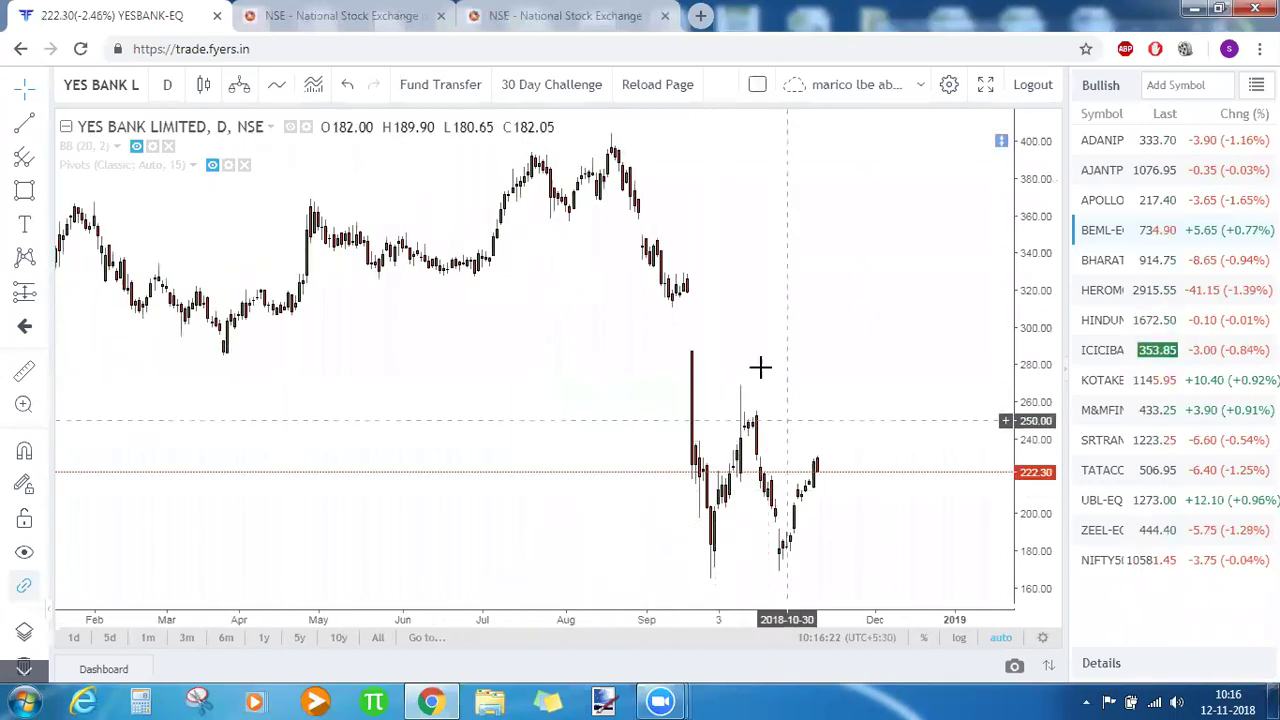
# - Change the YES BANK chart style to a line and place a horizontal line at 248.95 on the mid-October peak
pyautogui.click(203, 84)
pyautogui.click(240, 276)
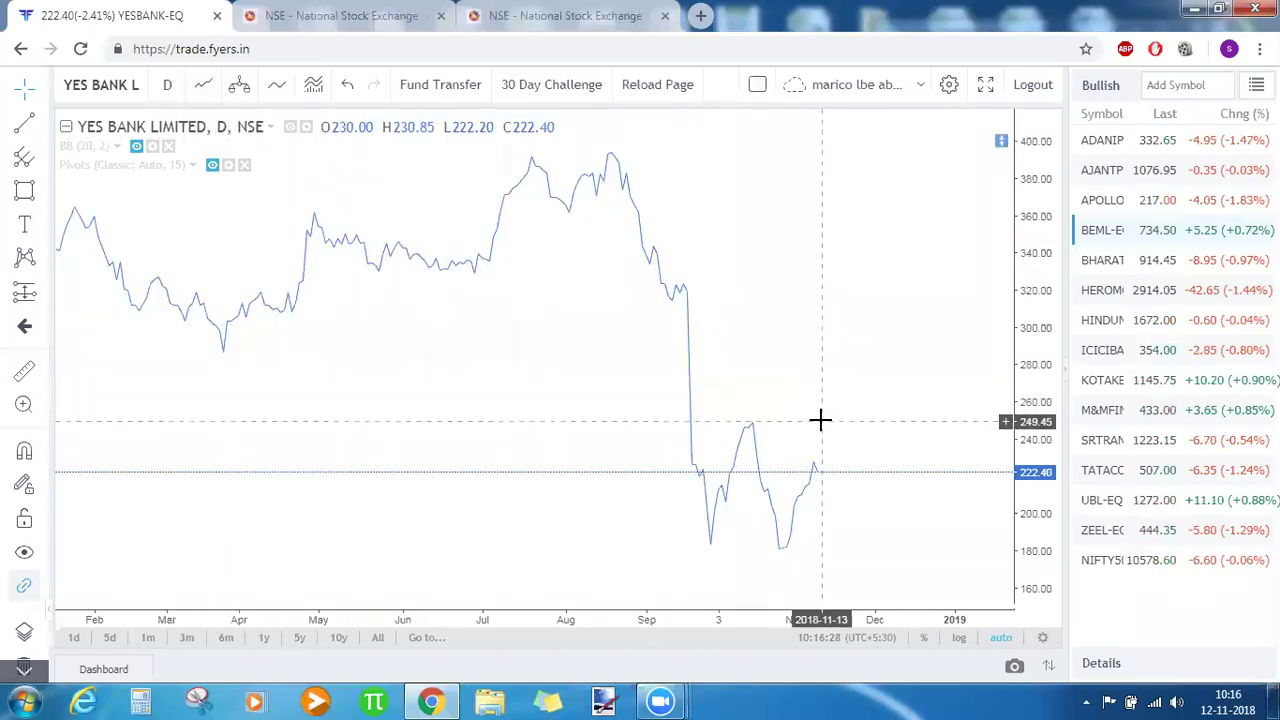
pyautogui.hotkey('alt', 'h')
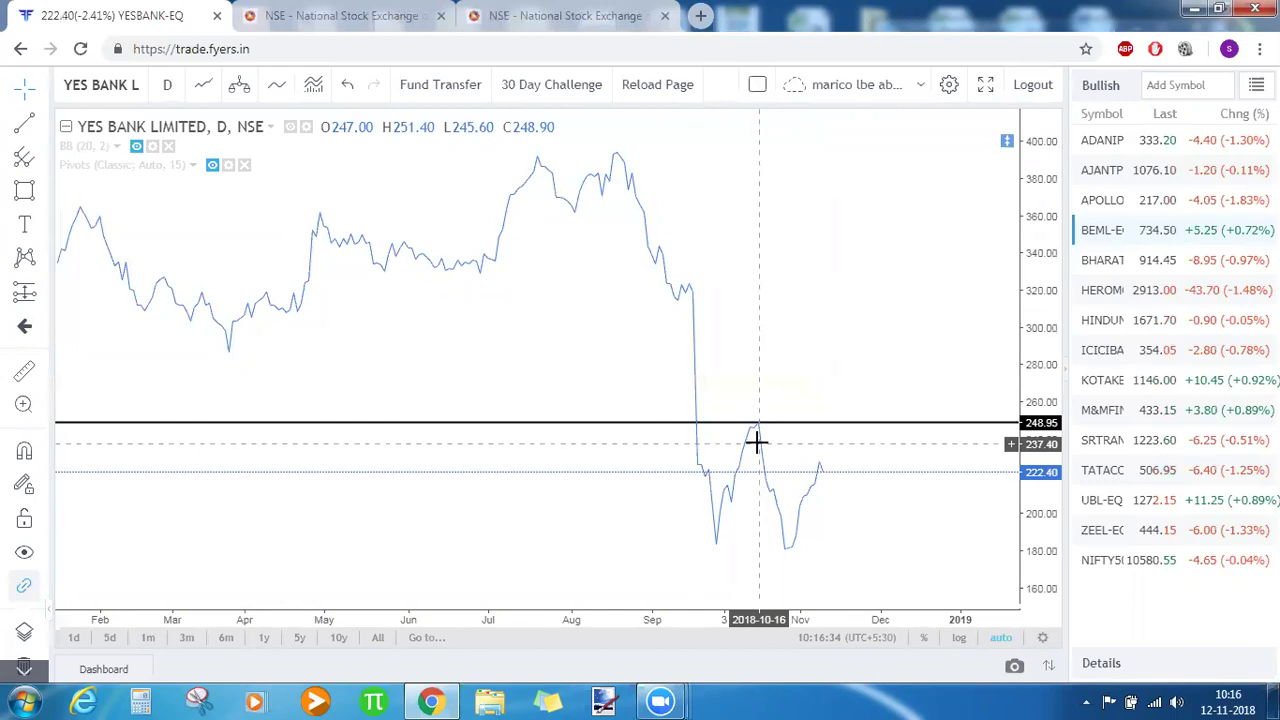
# - Change the YES BANK chart style to candles and compress its price scale
pyautogui.click(203, 84)
pyautogui.click(220, 165)
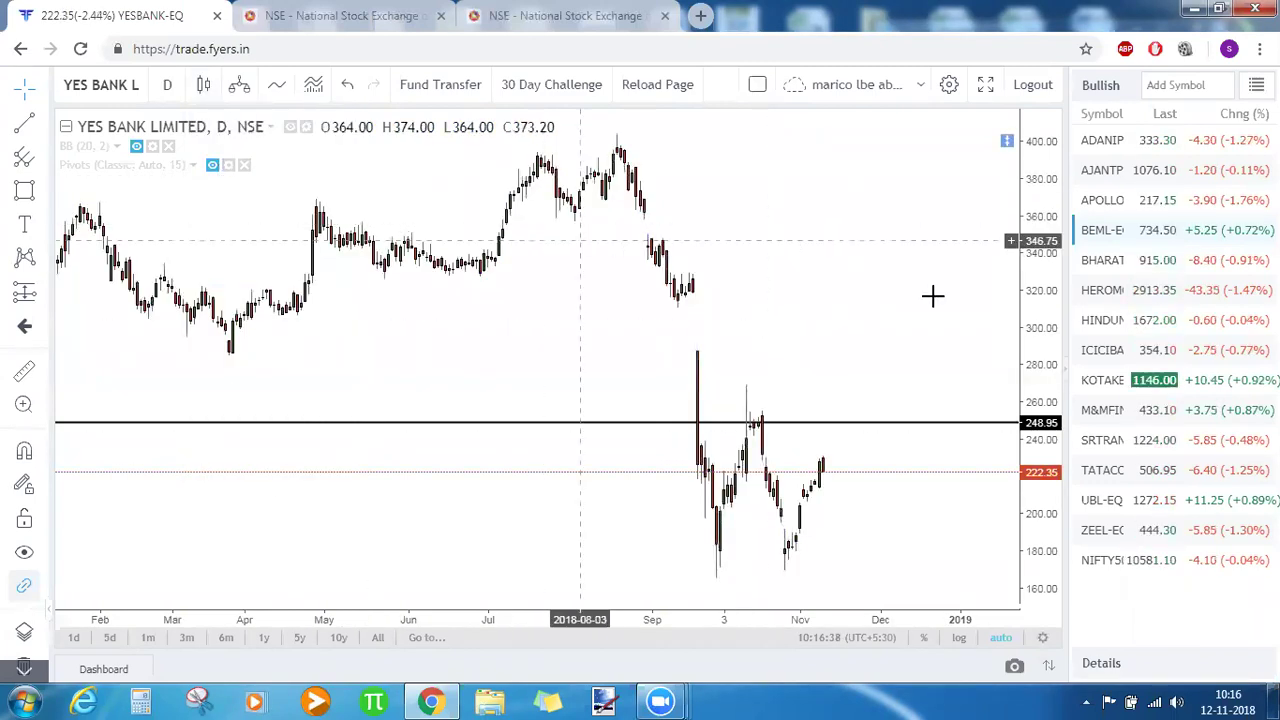
pyautogui.moveTo(1052, 272); pyautogui.dragTo(1048, 310)
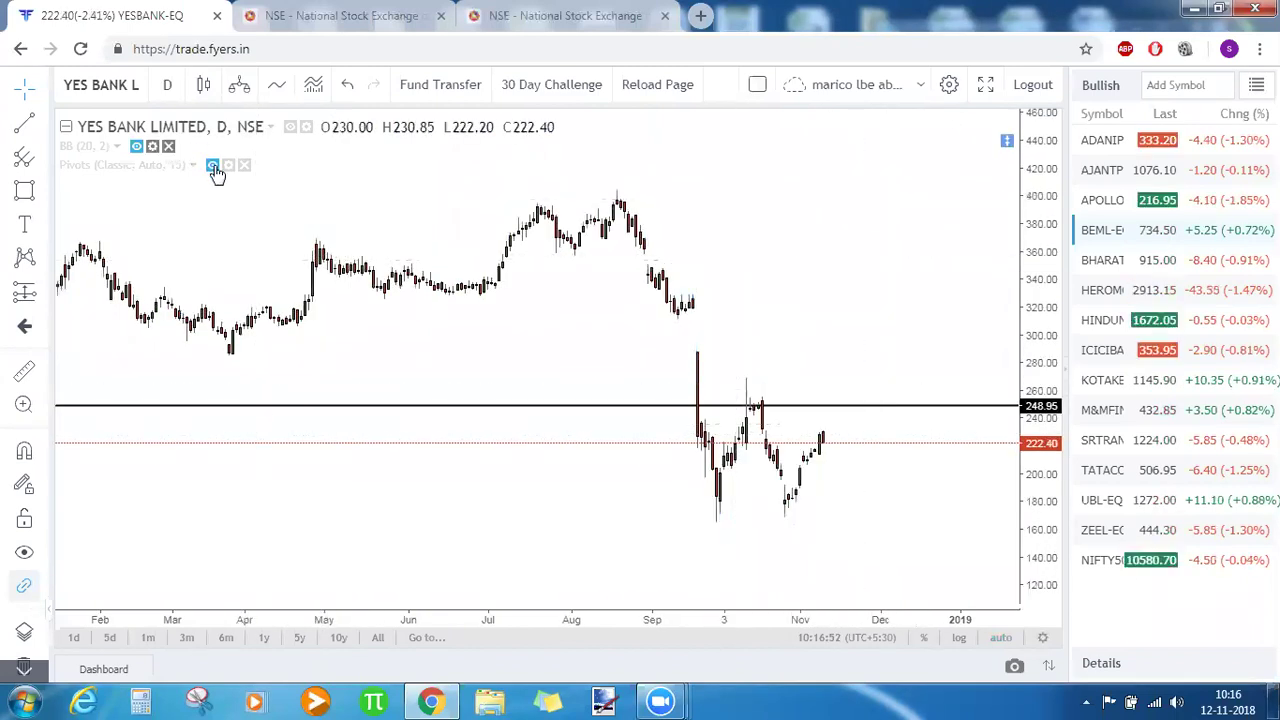
# - Compare the YES BANK price with the classic pivots, Bollinger Bands and RSI, hiding both overlays again
pyautogui.click(213, 164)
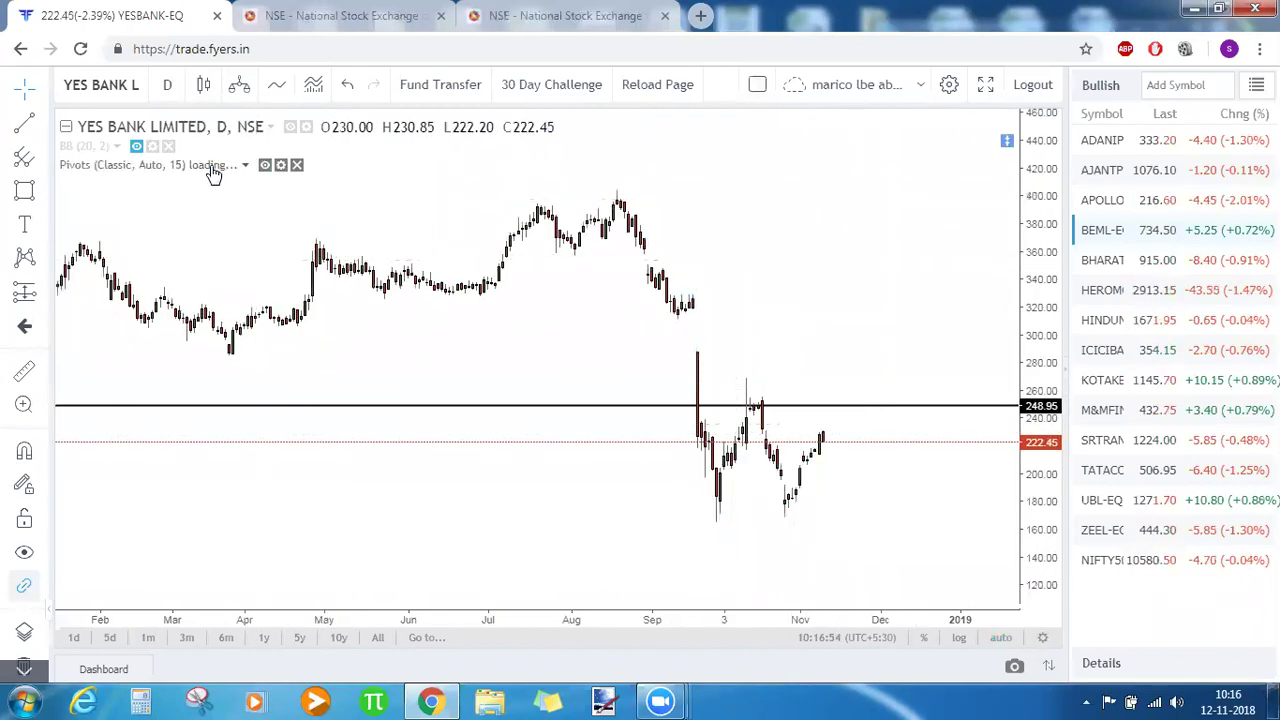
pyautogui.click(137, 148)
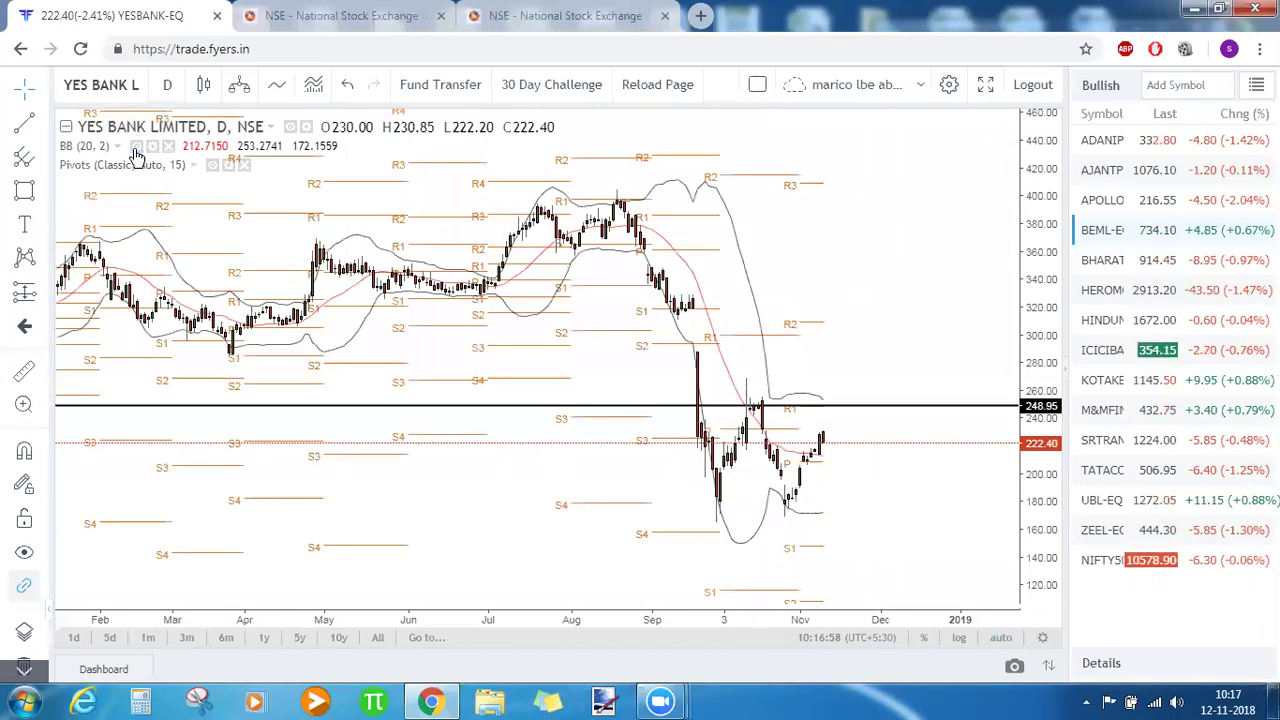
pyautogui.click(137, 148)
pyautogui.click(213, 164)
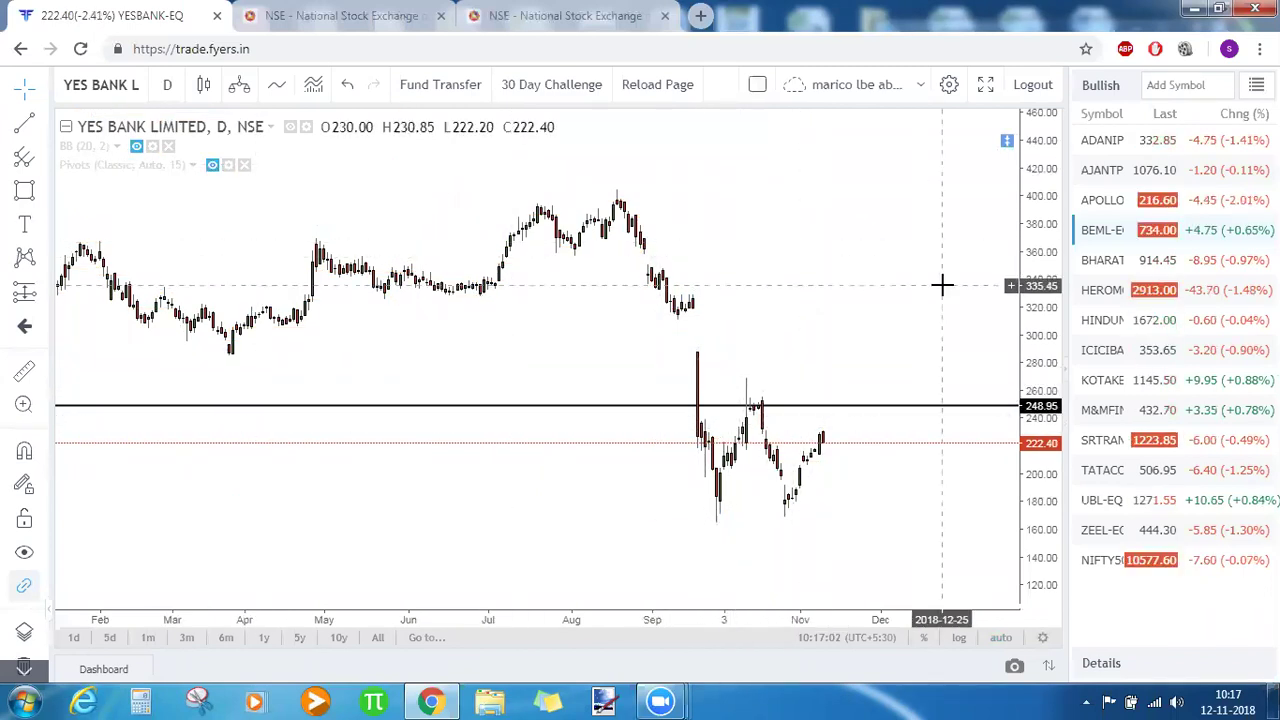
pyautogui.doubleClick(932, 315)
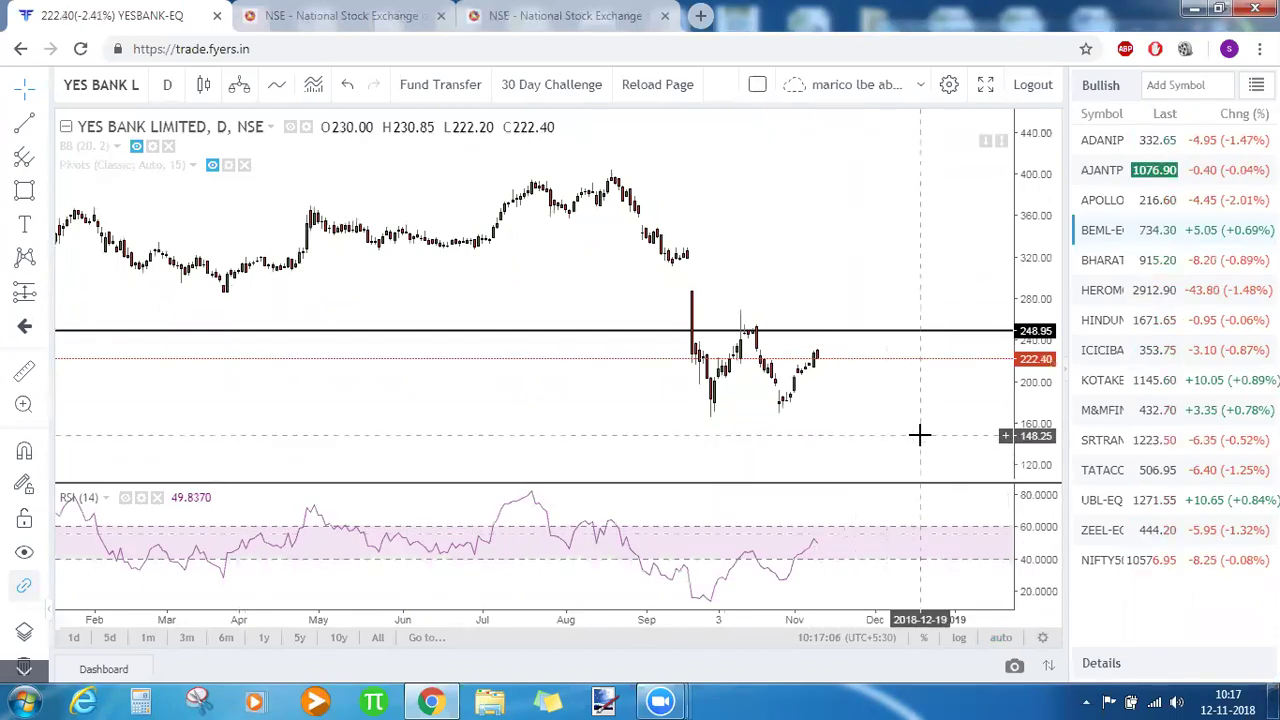
# - Load the yesbank option chain on the NSE site and examine the call and put open interest across the strikes
pyautogui.click(335, 15)
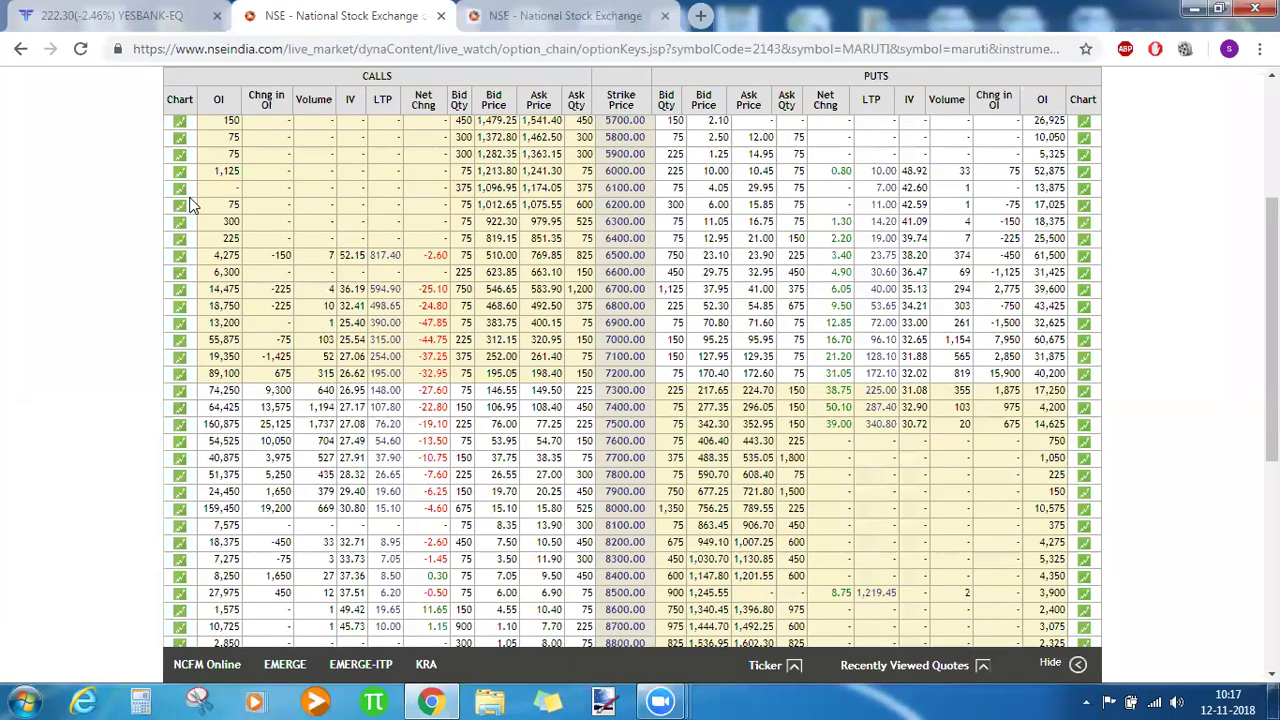
pyautogui.scroll(3, 193, 204)
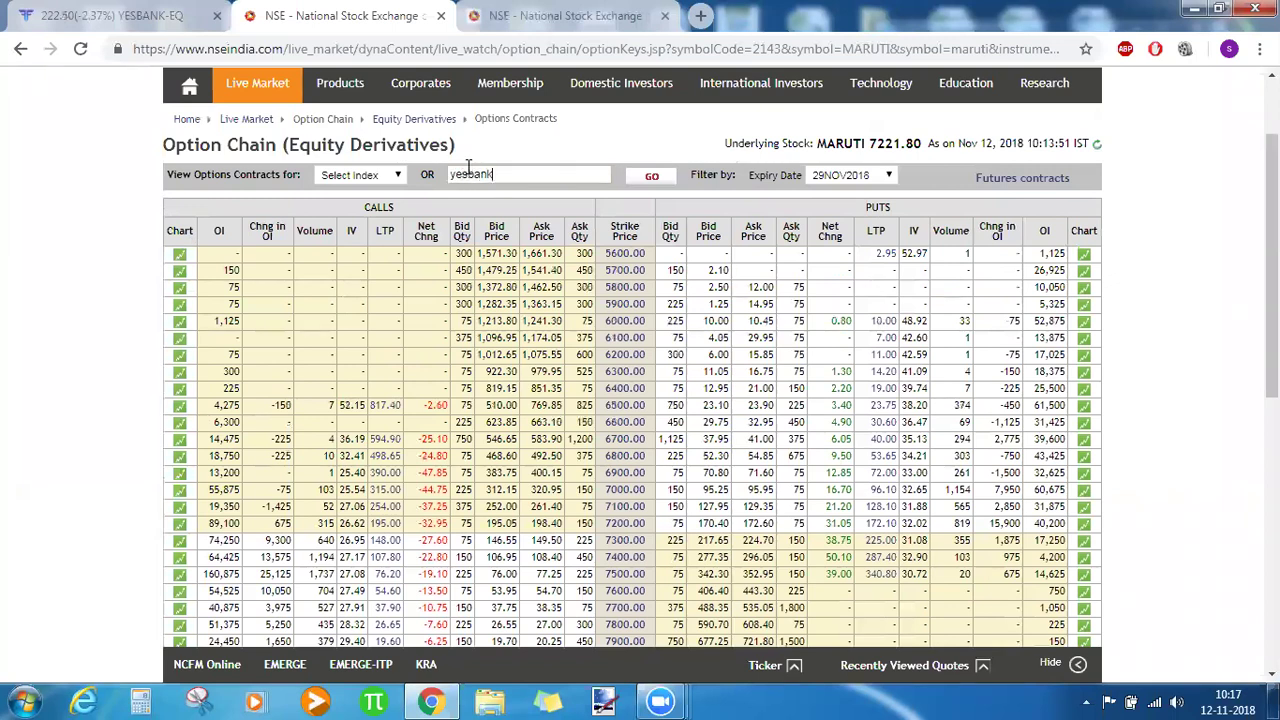
pyautogui.press('Return')
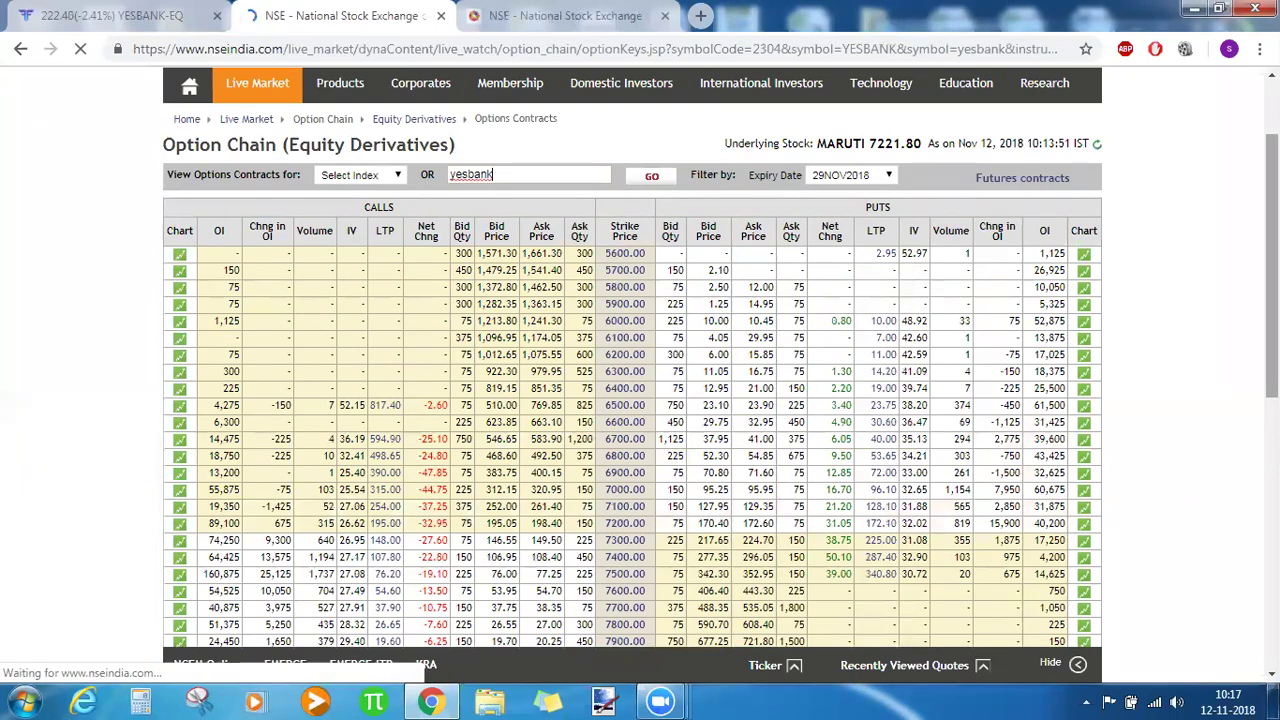
pyautogui.scroll(-4, 640, 380)
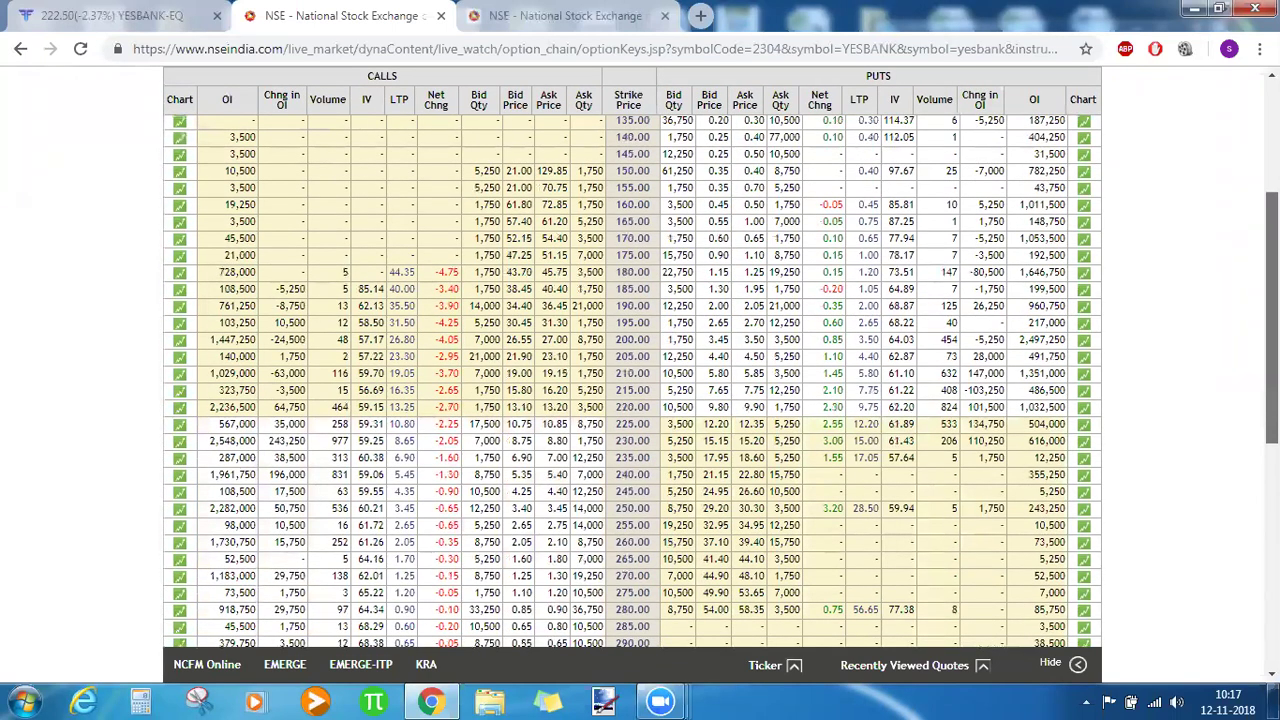
# - On the YES BANK chart, mark the mid-October gap with a rectangle from about 231.30 to 224.70, spanning 16 October to 26 November 2018
pyautogui.click(147, 14)
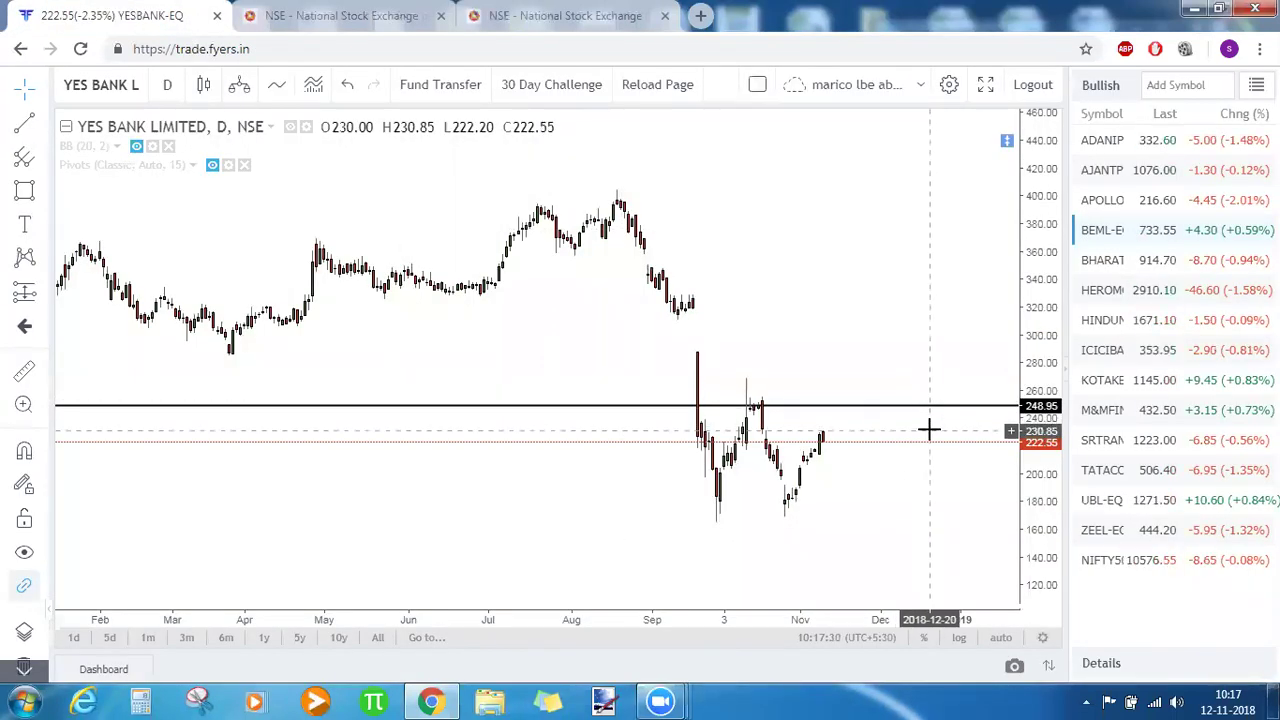
pyautogui.click(590, 584)
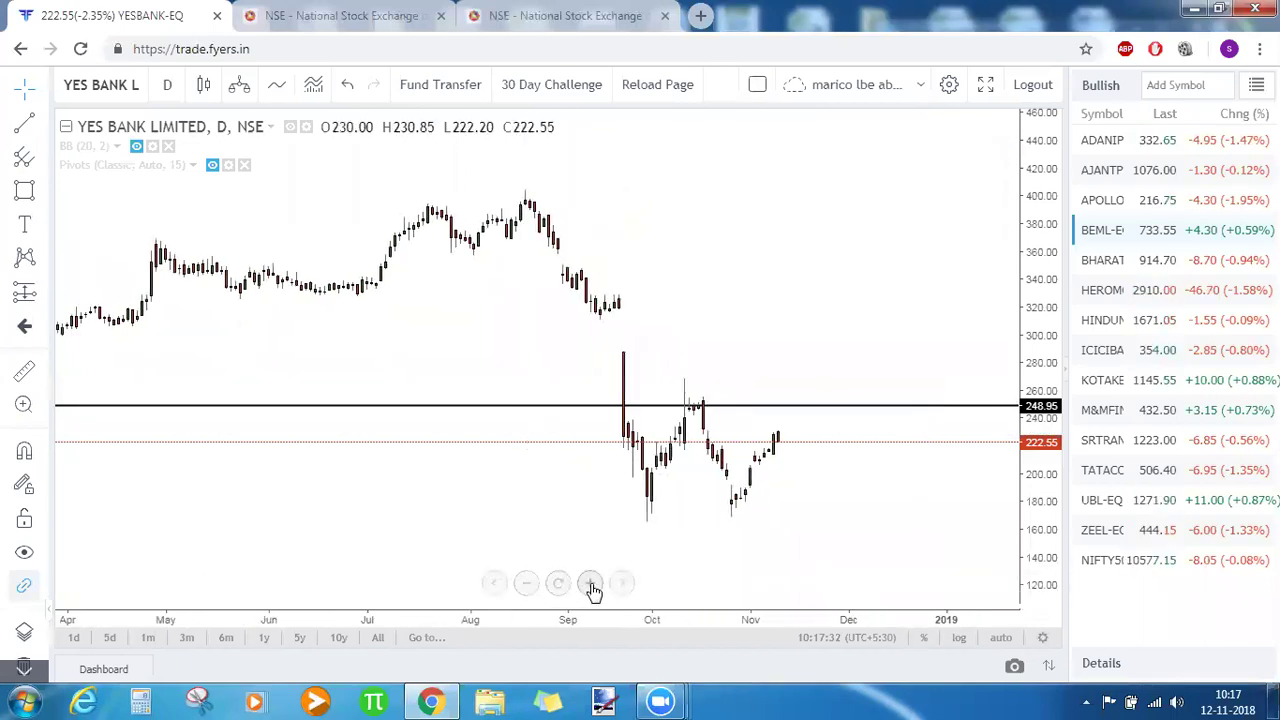
pyautogui.click(590, 584)
pyautogui.scroll(3, 575, 520)
pyautogui.moveTo(846, 490); pyautogui.dragTo(877, 363)
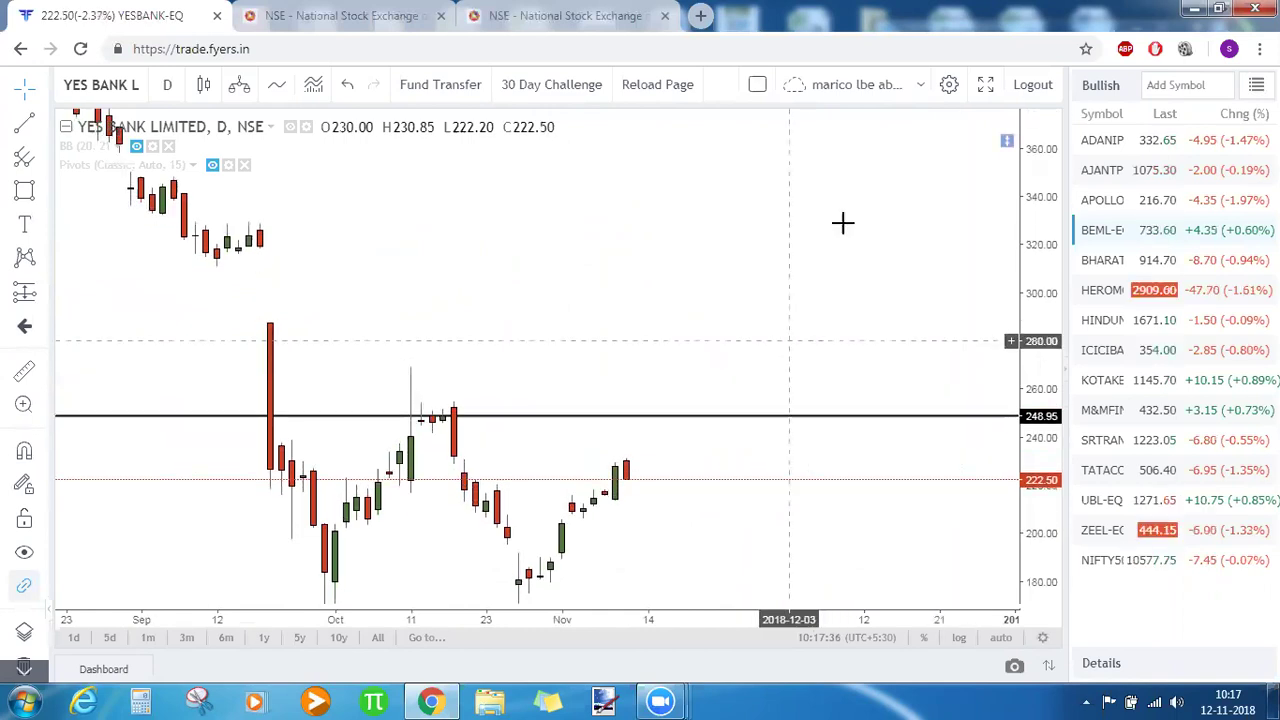
pyautogui.moveTo(843, 220); pyautogui.dragTo(877, 177)
pyautogui.click(400, 357)
pyautogui.moveTo(501, 399)
pyautogui.mouseDown()
pyautogui.moveTo(783, 434)
pyautogui.moveTo(794, 414)
pyautogui.mouseUp()
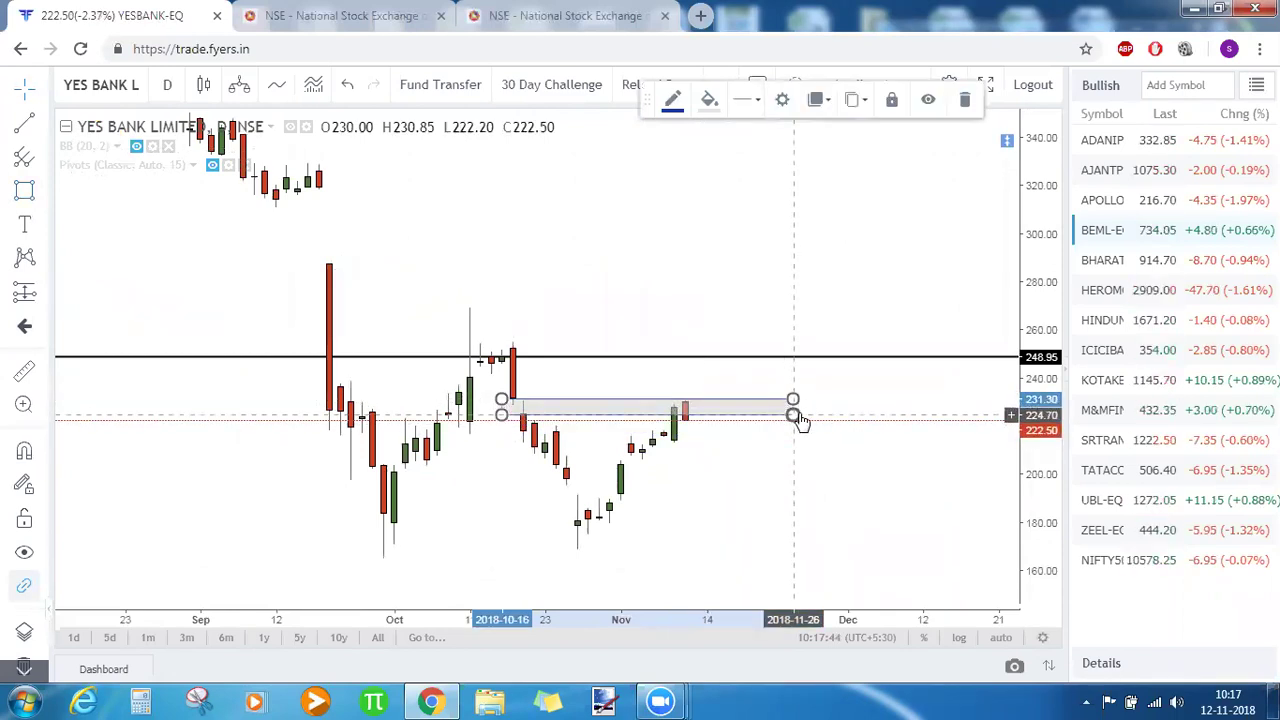
pyautogui.click(777, 469)
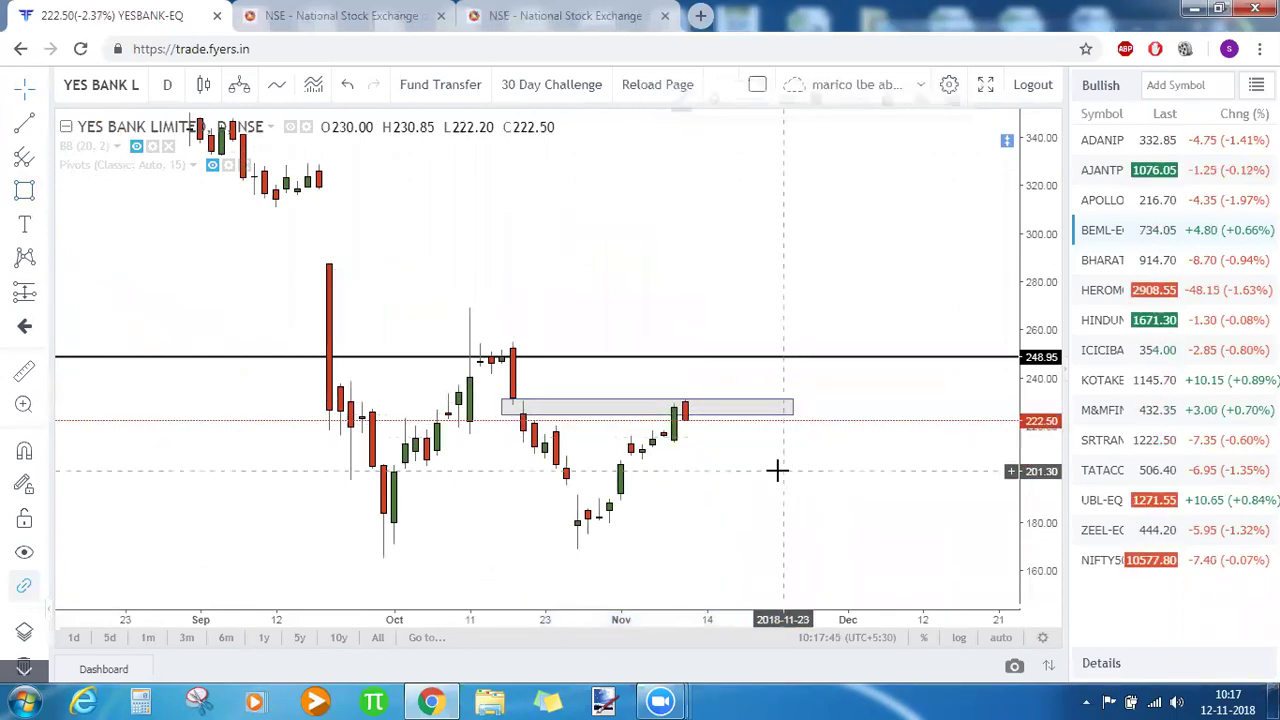
pyautogui.click(509, 404)
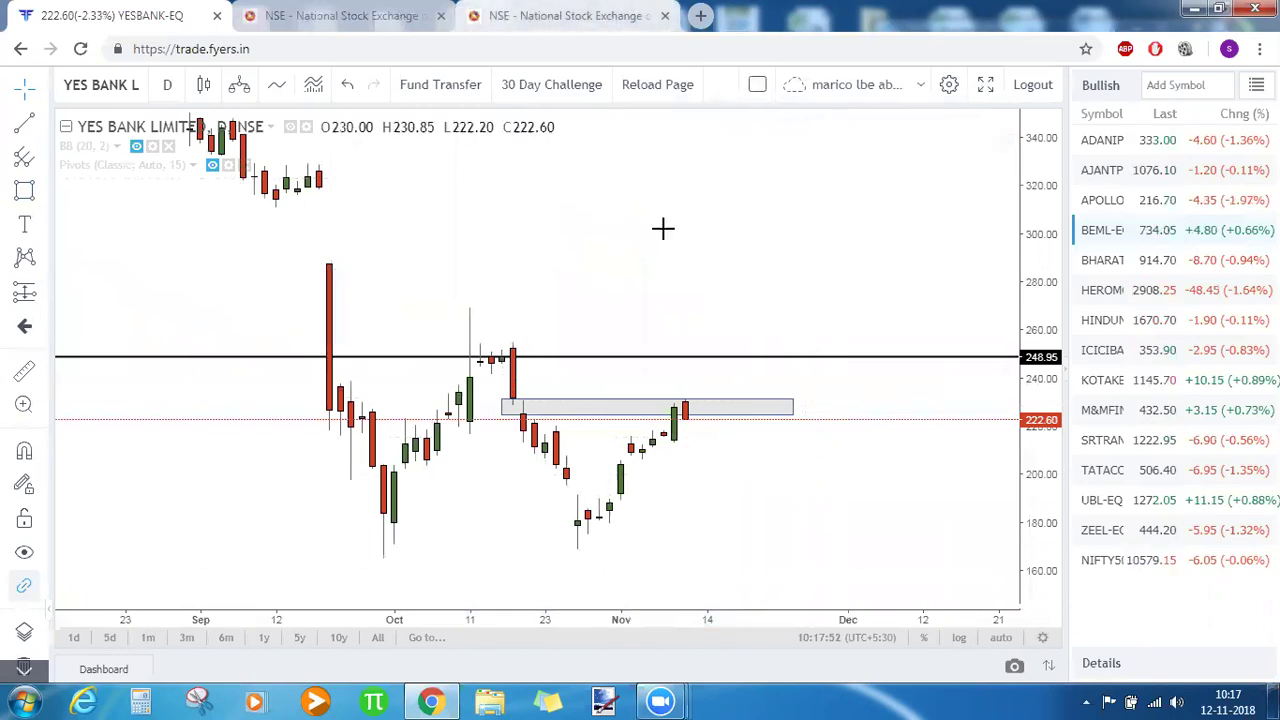
# - Check the YESBANK option chain again, highlighting the call side of the 230 strike
pyautogui.hotkey('ctrl', '3')
pyautogui.click(338, 8)
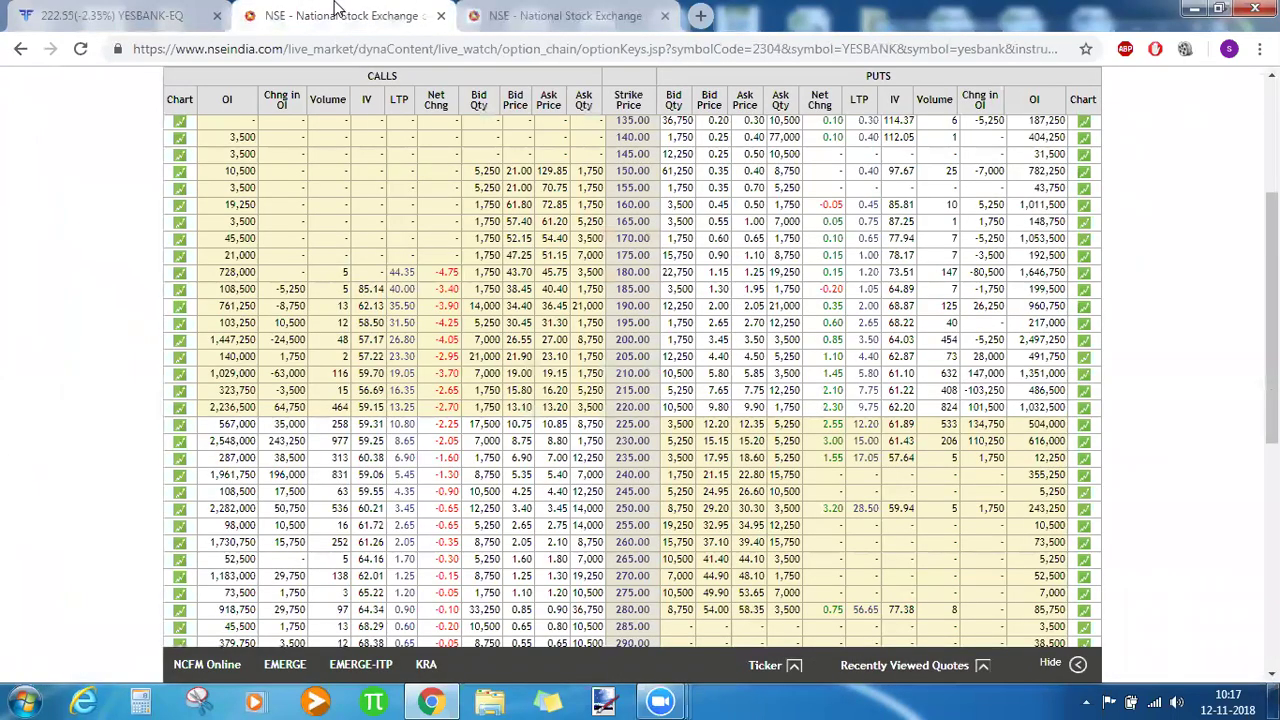
pyautogui.moveTo(199, 446); pyautogui.dragTo(650, 442)
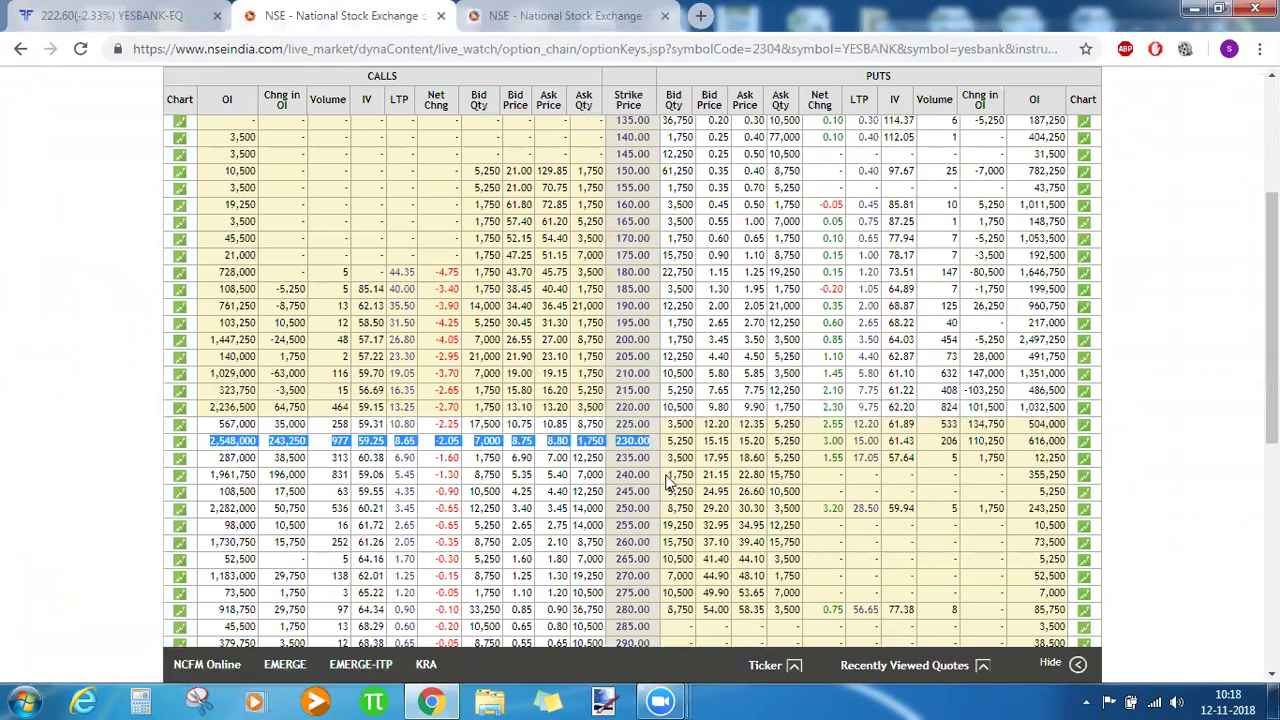
# - Return to the YES BANK chart, show price history back to May and turn on automatic price scaling
pyautogui.click(115, 15)
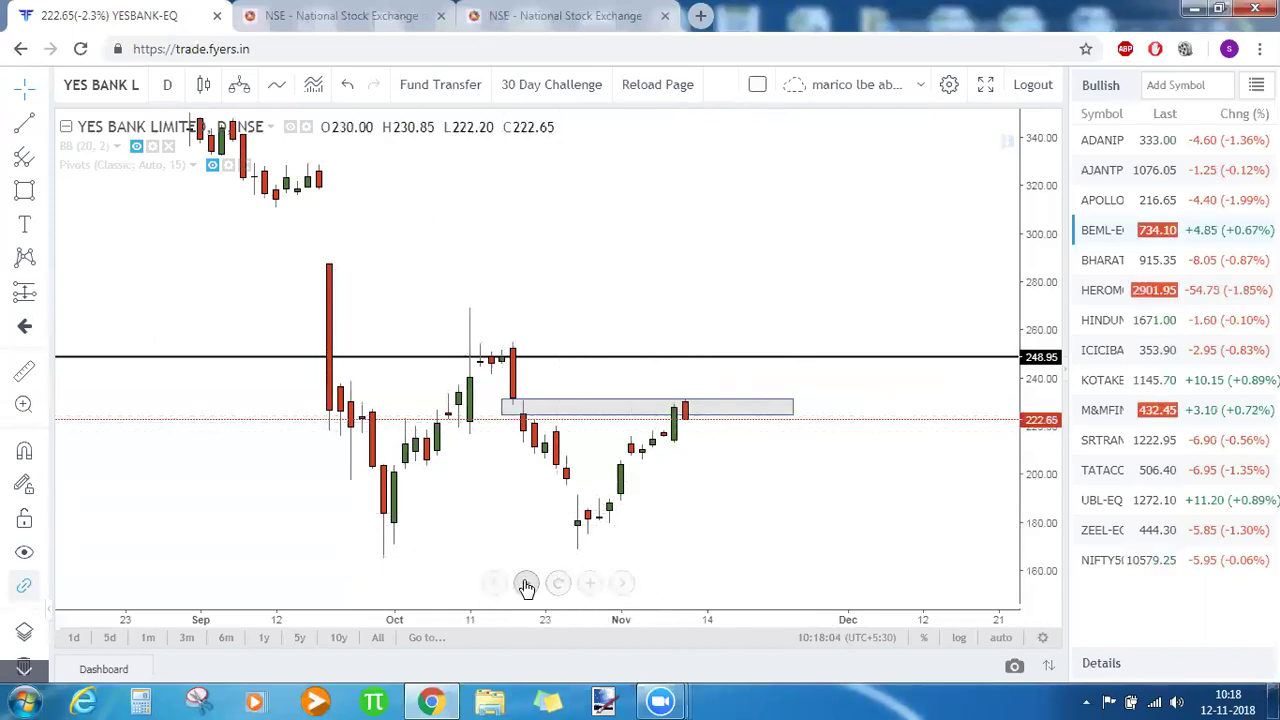
pyautogui.click(526, 584)
pyautogui.click(526, 584)
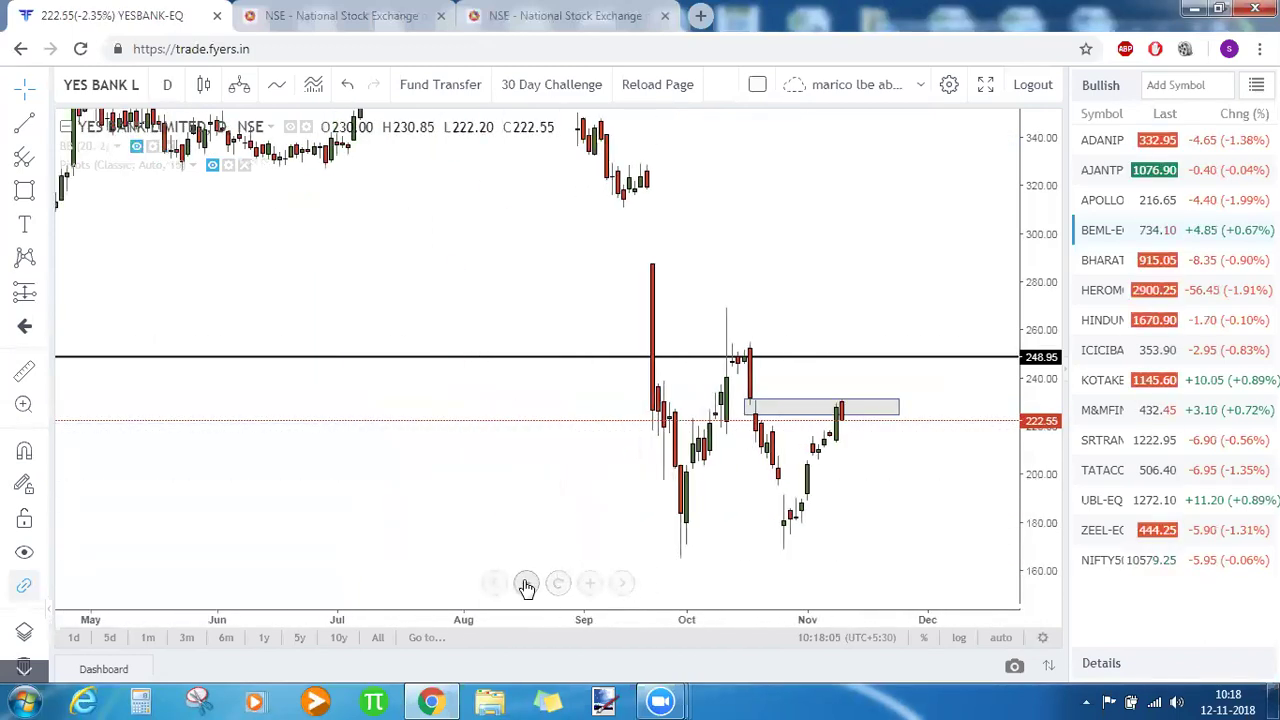
pyautogui.click(1000, 637)
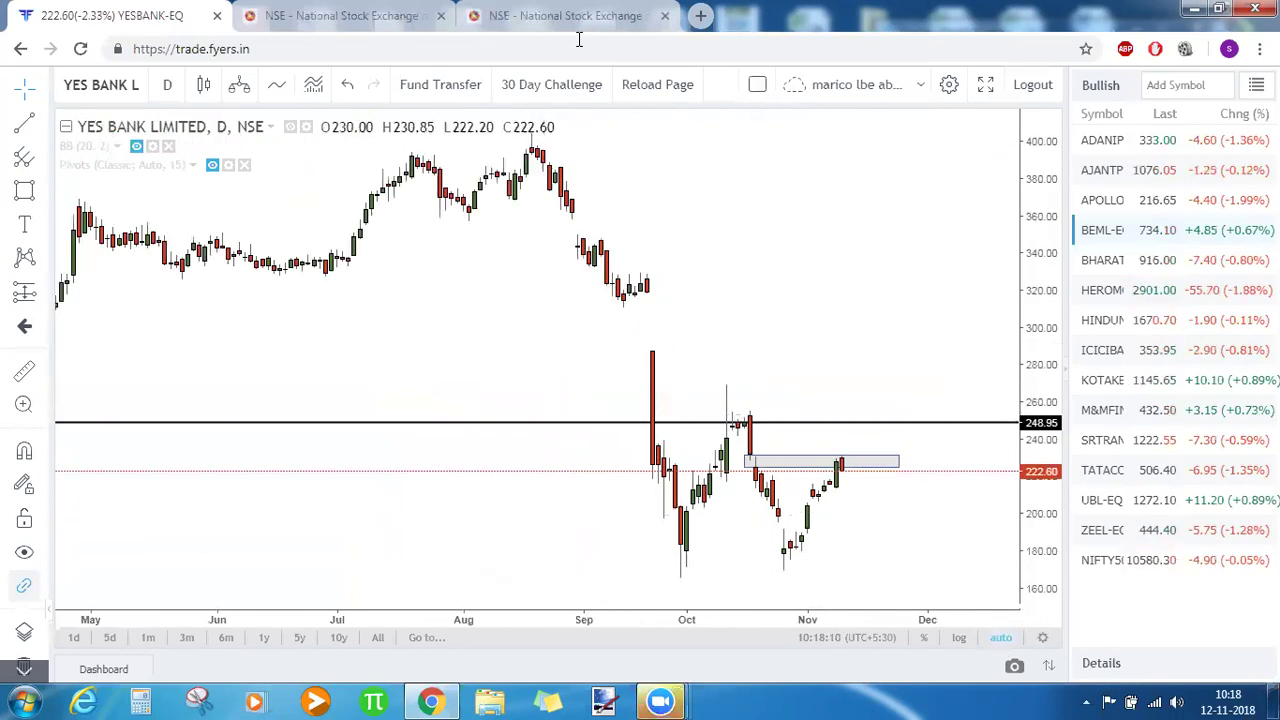
# - Open the daily chart of NSE:SBIN-EQ and examine its price action alongside the RSI
pyautogui.write('SBIN-EQ')
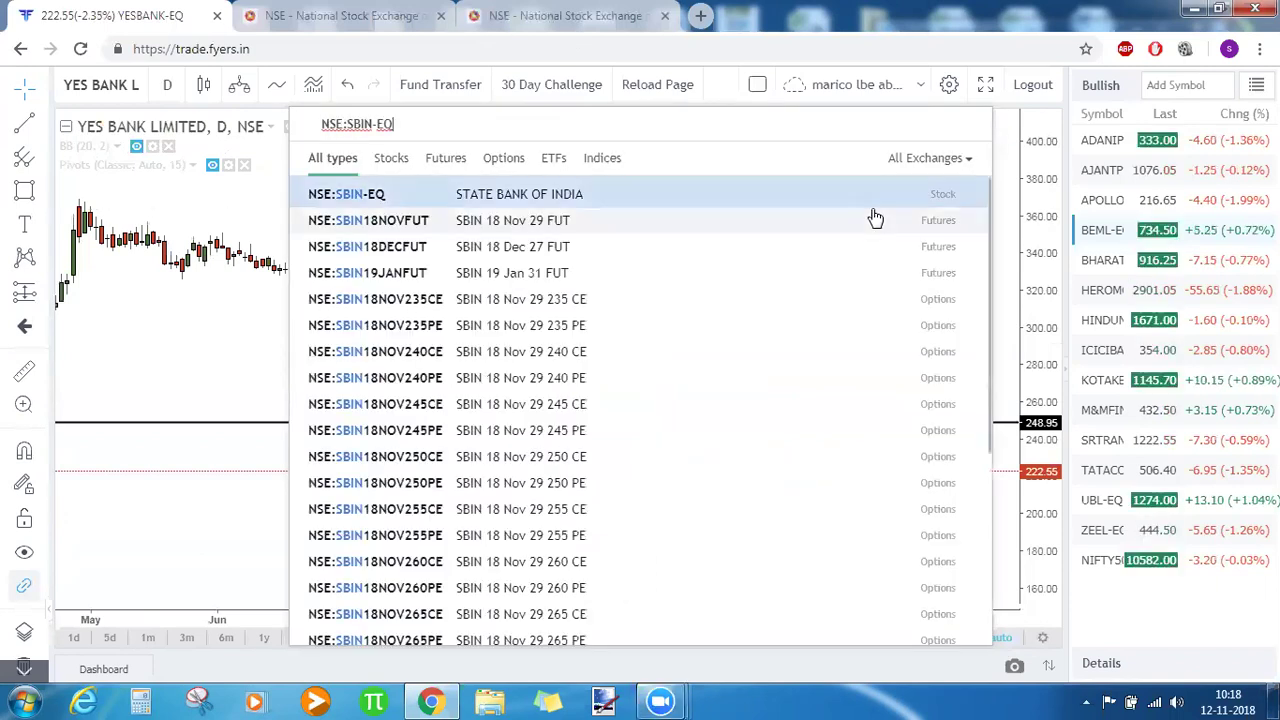
pyautogui.press('Return')
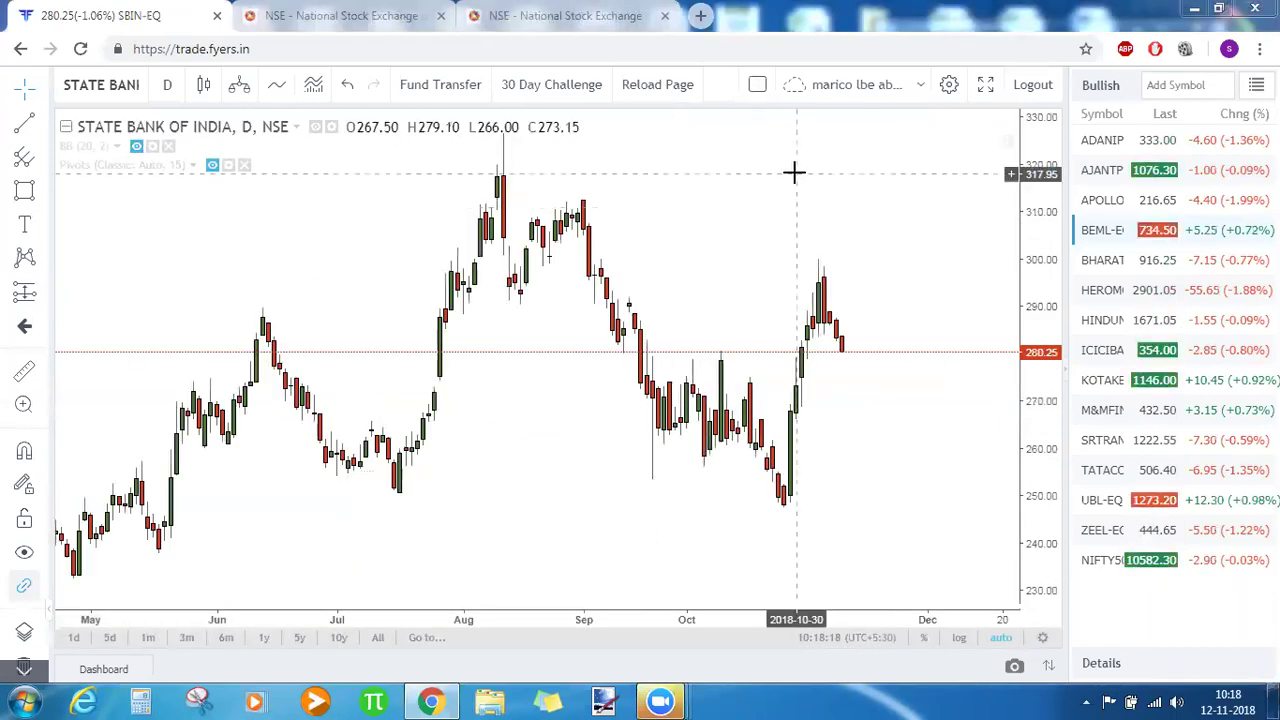
pyautogui.moveTo(1041, 238); pyautogui.dragTo(1043, 322)
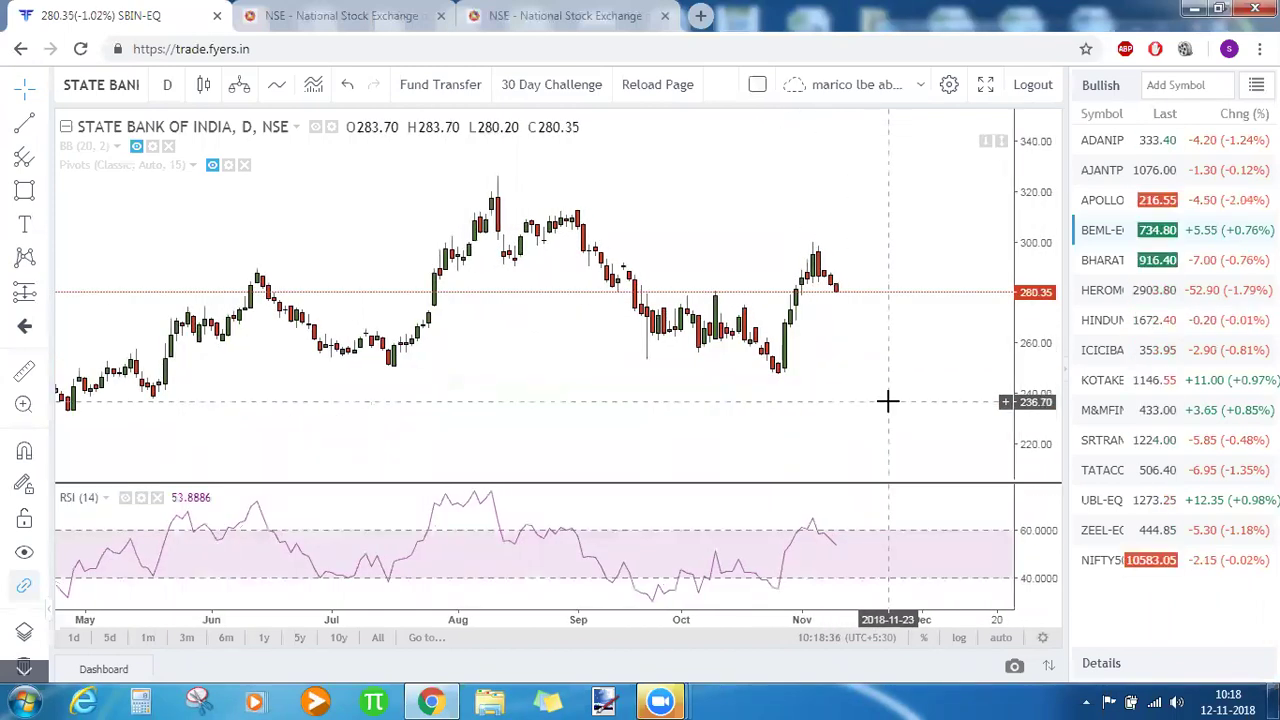
# - Open the daily chart of BAJFINANCE-EQ and examine its price action
pyautogui.write('BAJF')
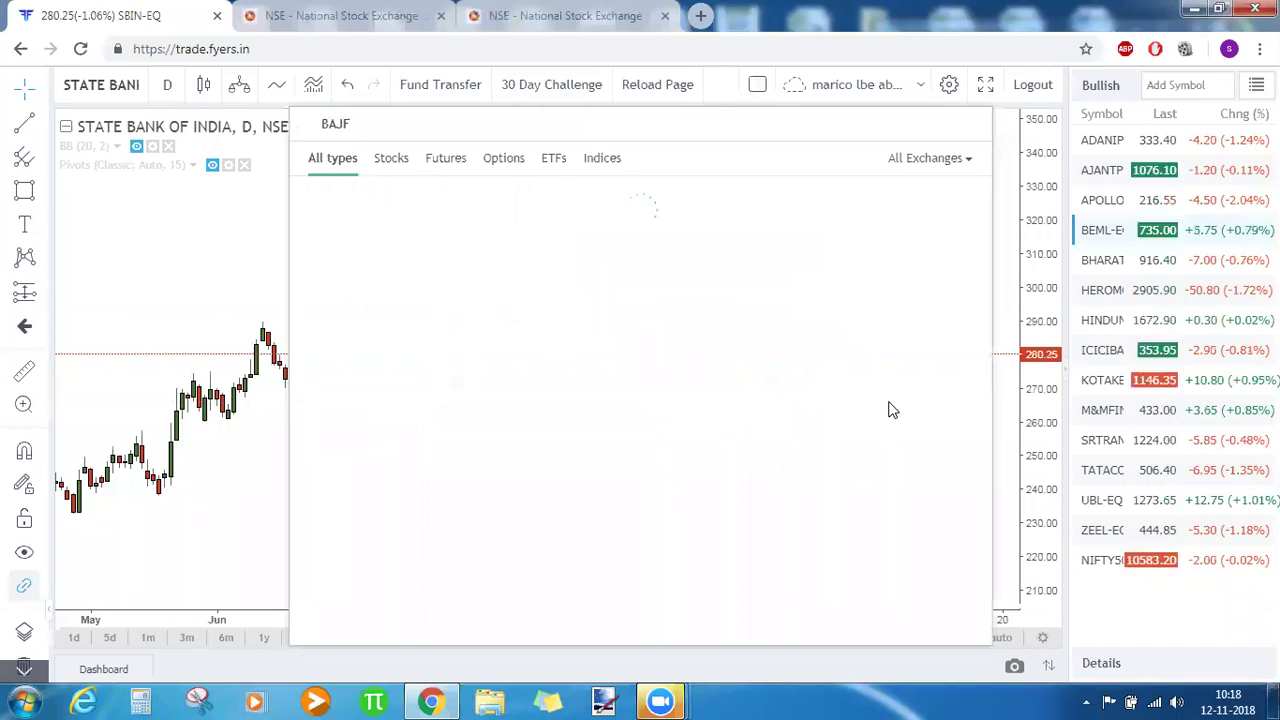
pyautogui.press('Down')
pyautogui.press('Return')
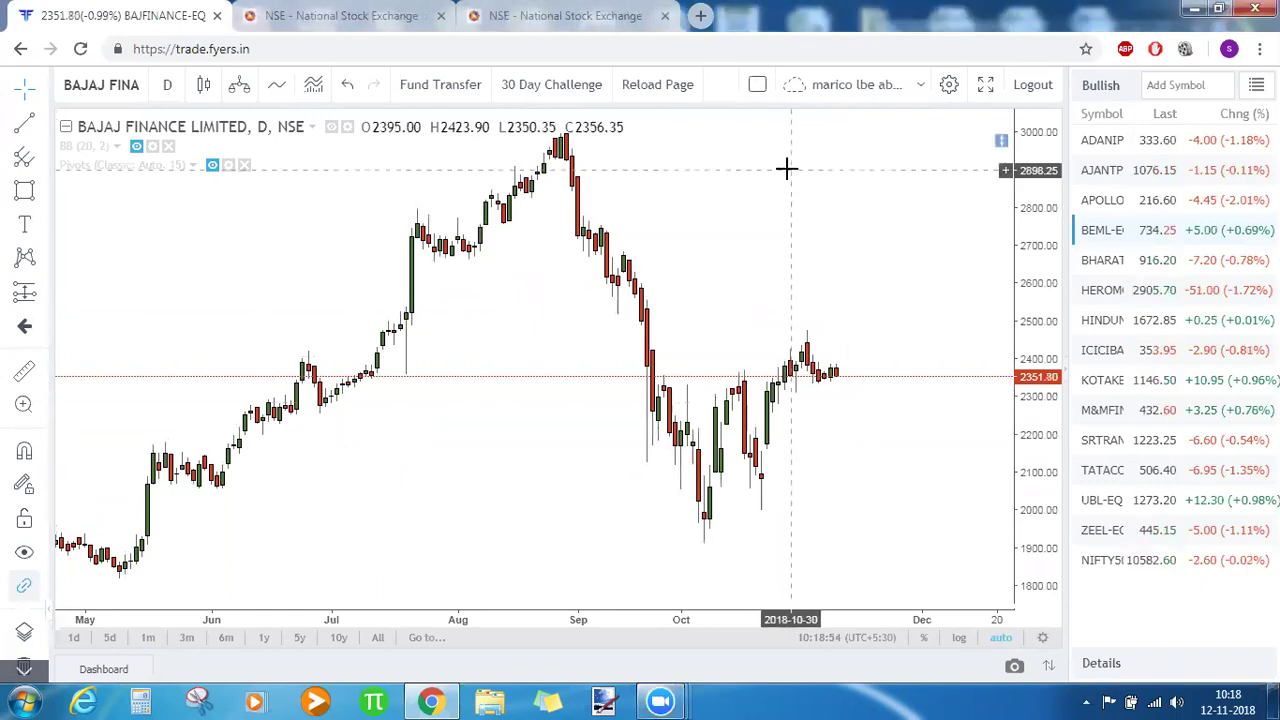
# - Open the daily chart of LICHSGFIN-EQ
pyautogui.write('LICHS')
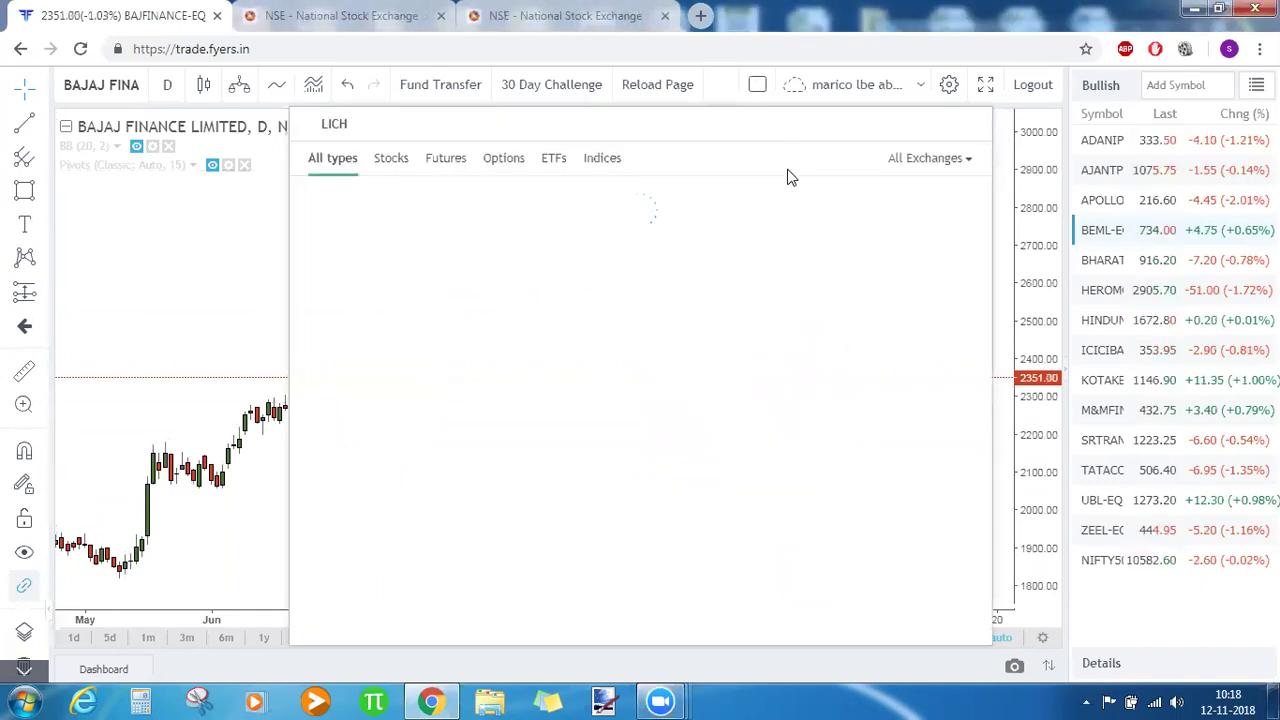
pyautogui.press('Down')
pyautogui.press('Return')
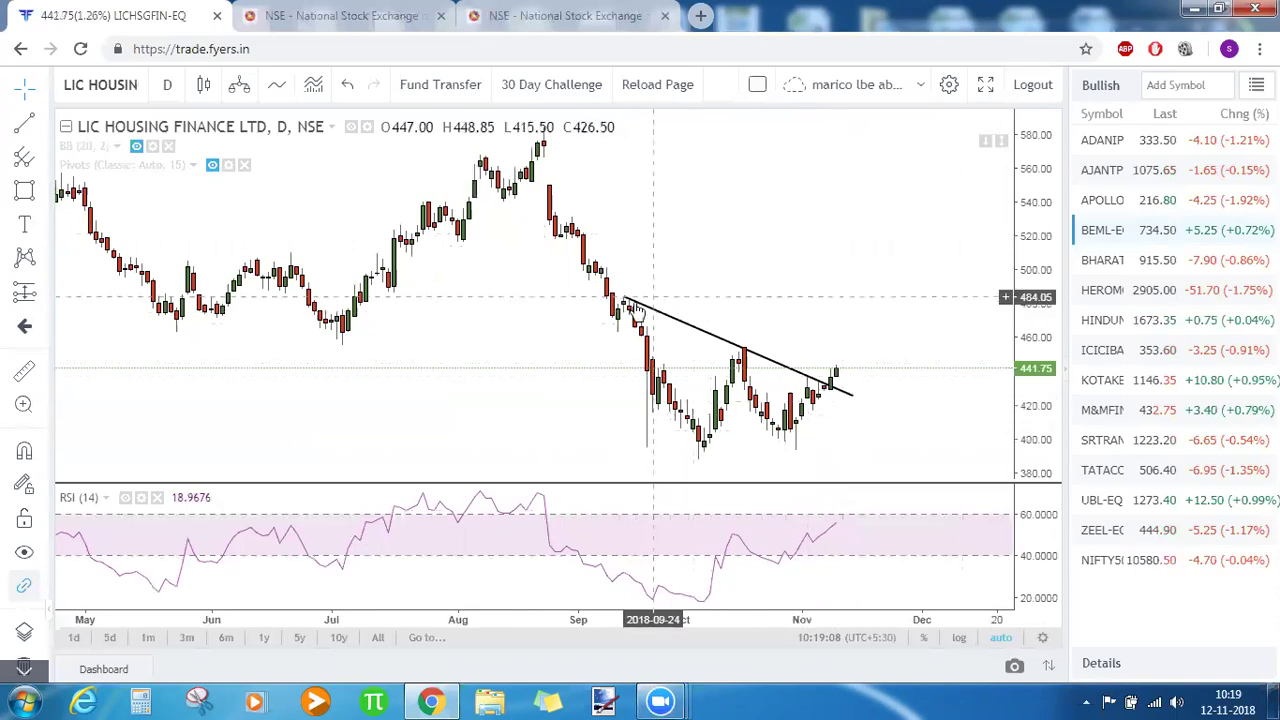
# - Delete the descending trend line on the LIC Housing chart and place a horizontal line at 454.70 on the October peak
pyautogui.click(658, 318)
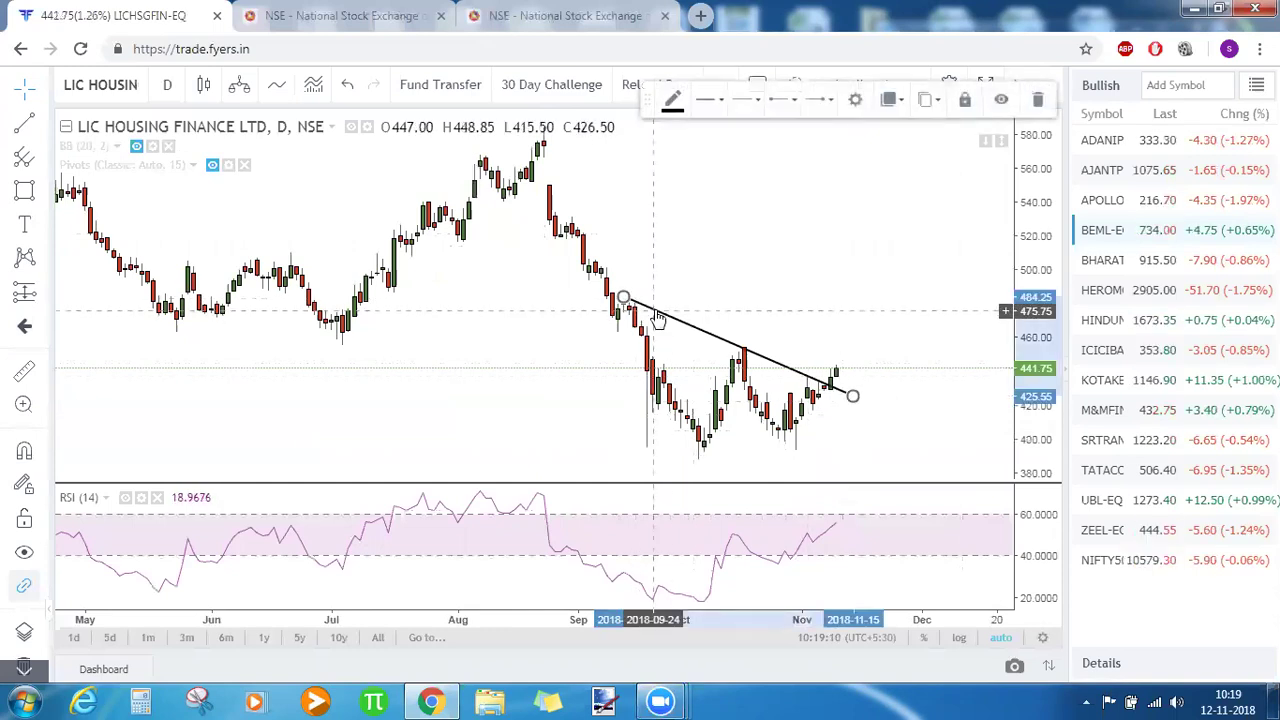
pyautogui.press('Delete')
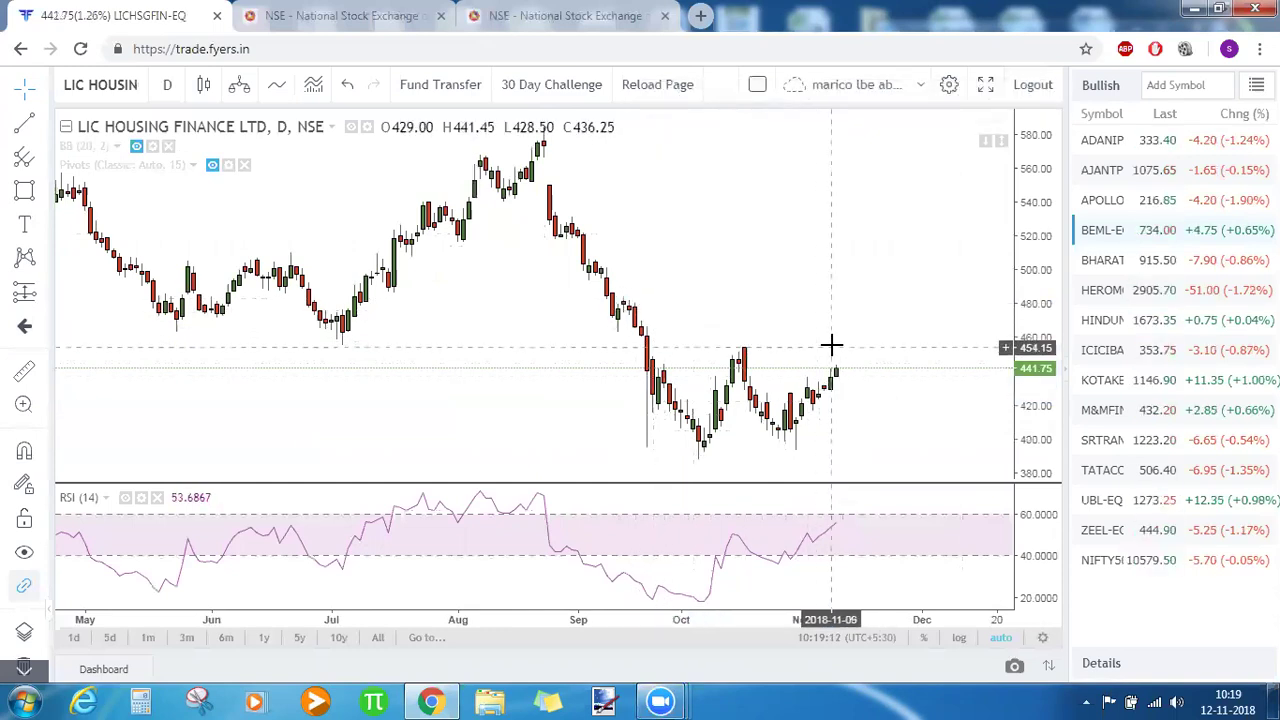
pyautogui.hotkey('alt', 'h')
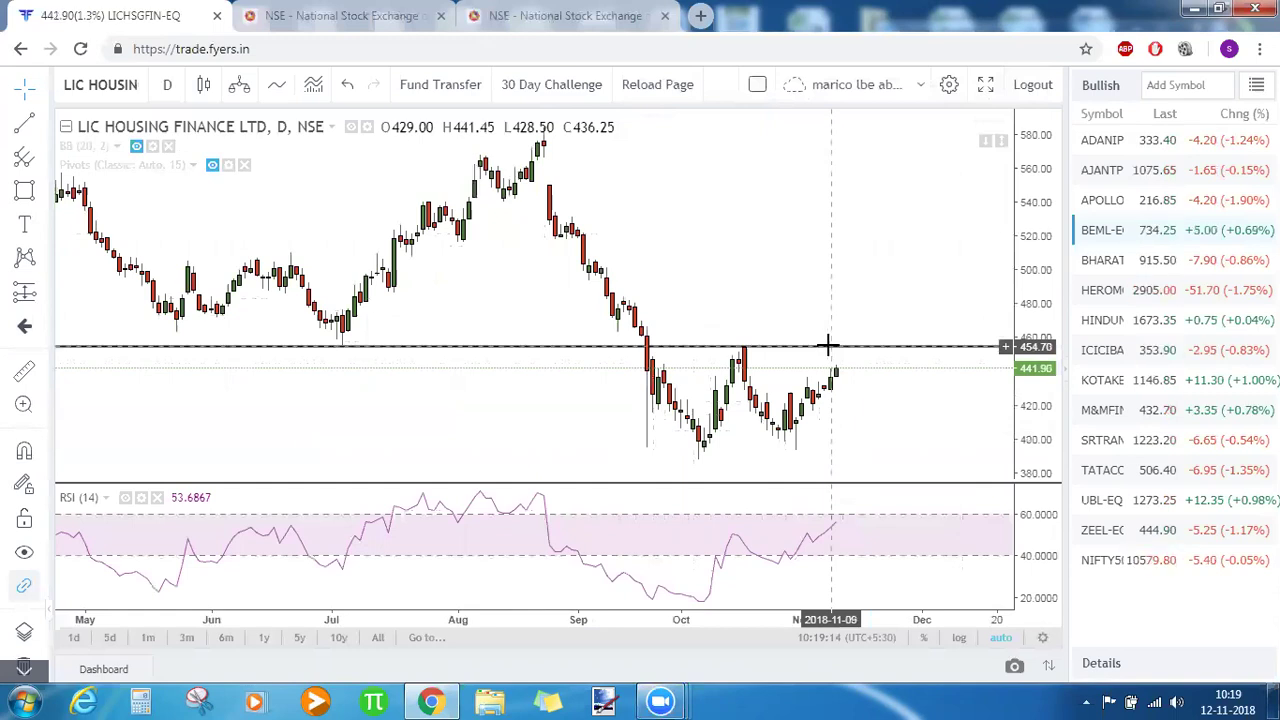
# - Set the horizontal line's price coordinate to 454.05
pyautogui.click(745, 350)
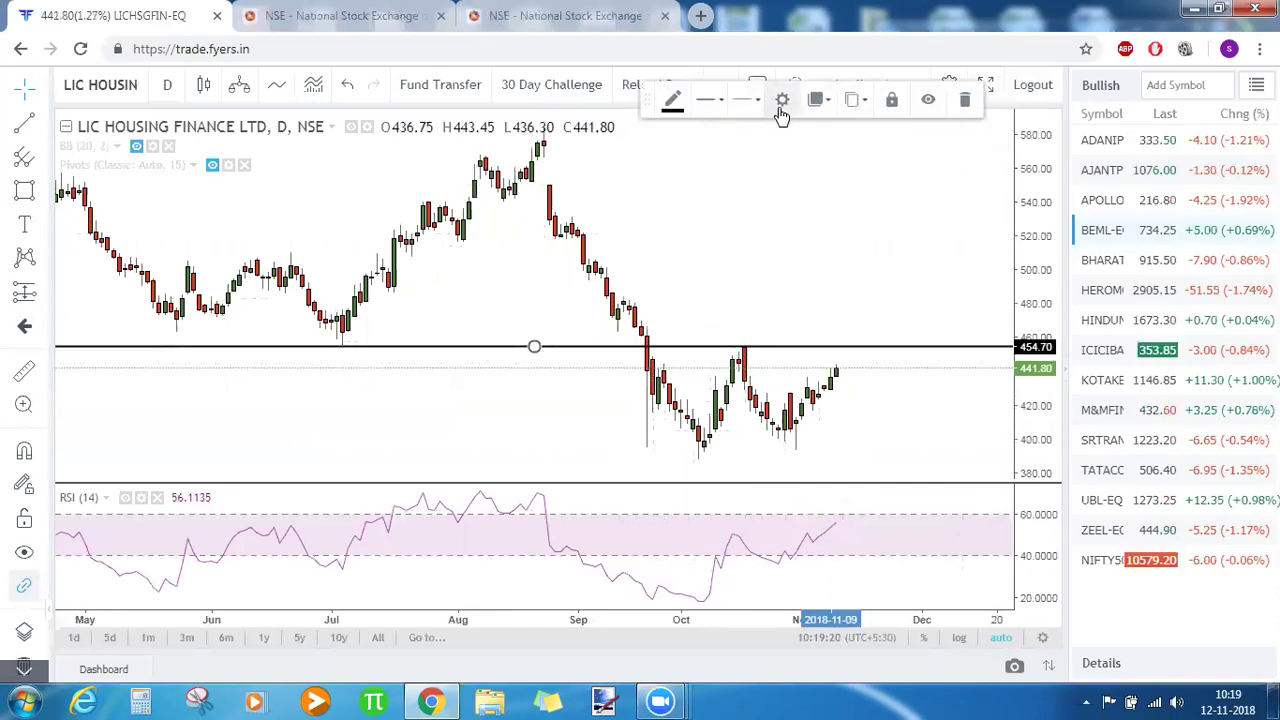
pyautogui.click(781, 104)
pyautogui.write('05')
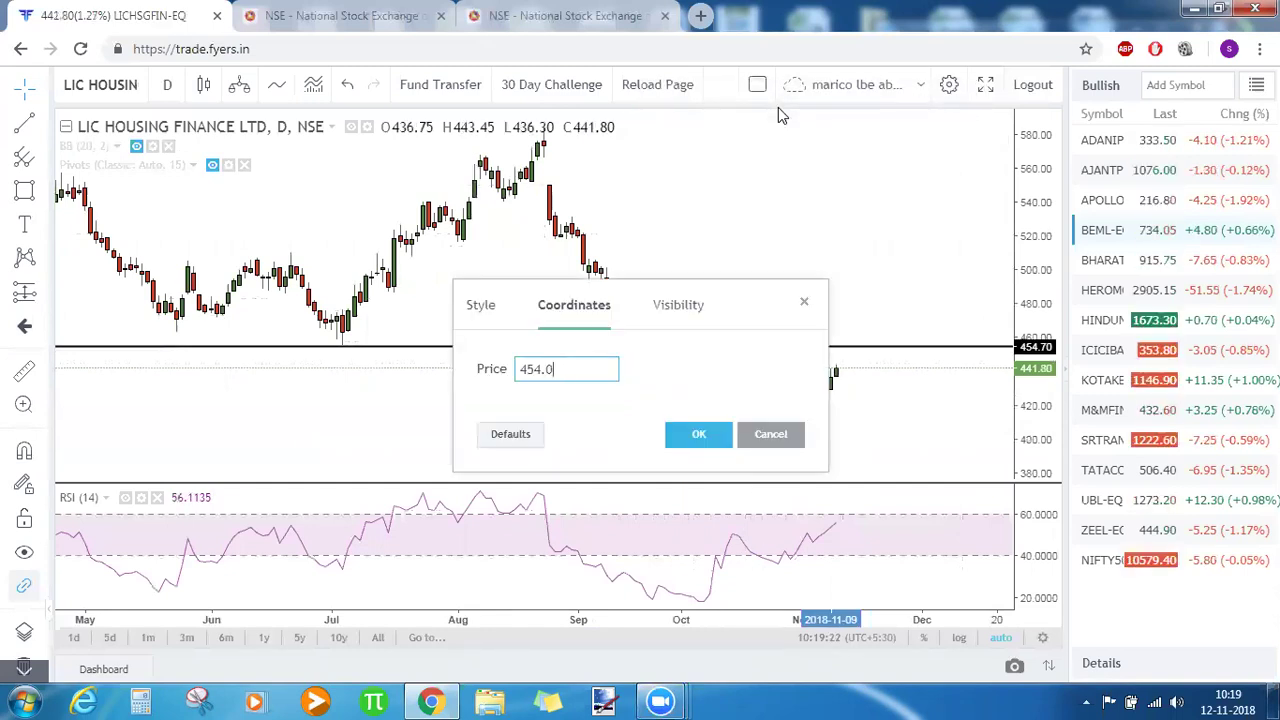
pyautogui.press('Return')
pyautogui.click(870, 207)
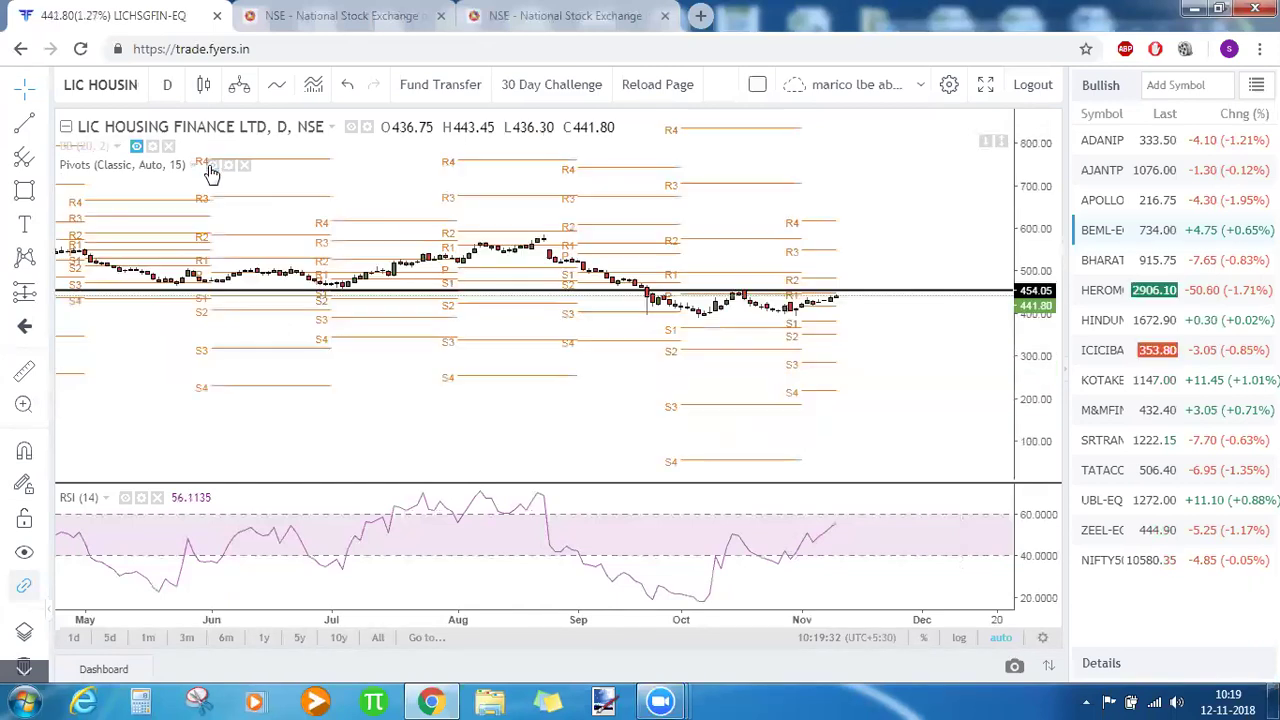
# - Compare the LIC Housing price with the classic pivot levels and hide the pivots again
pyautogui.click(212, 166)
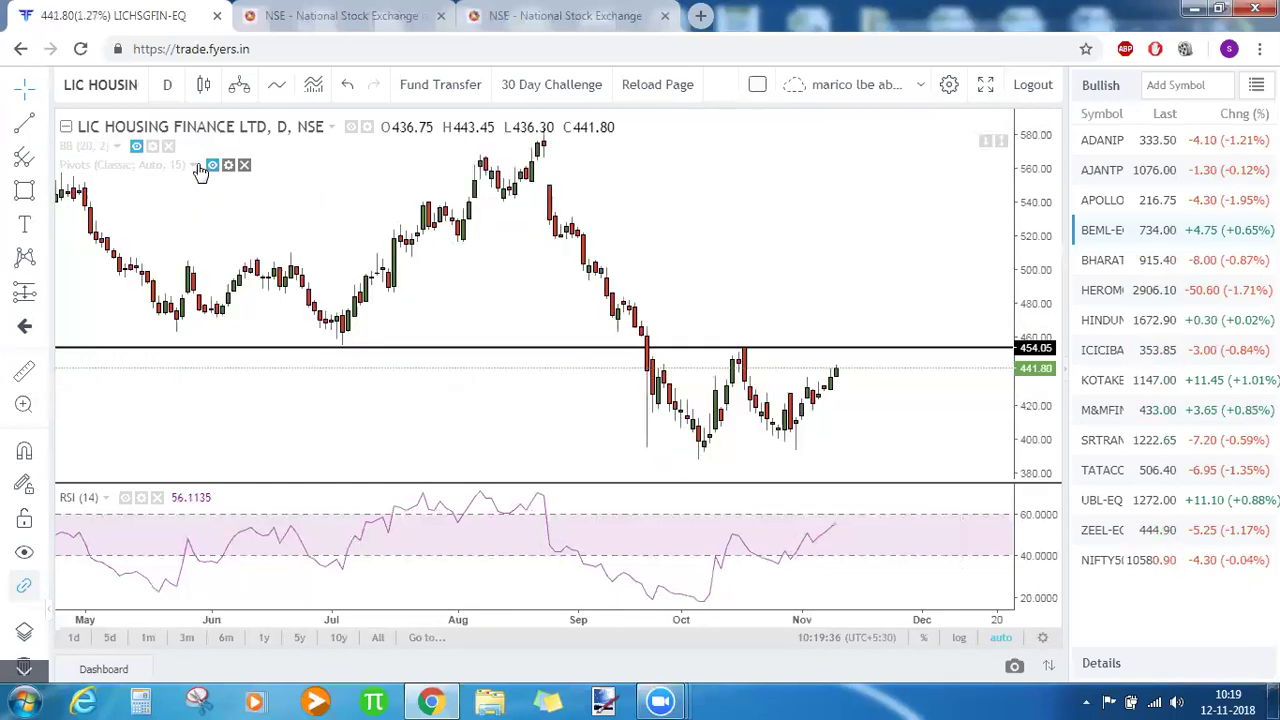
# - Load the NSE option chain for LICHSGFIN and highlight the call row of the 450 strike
pyautogui.click(335, 12)
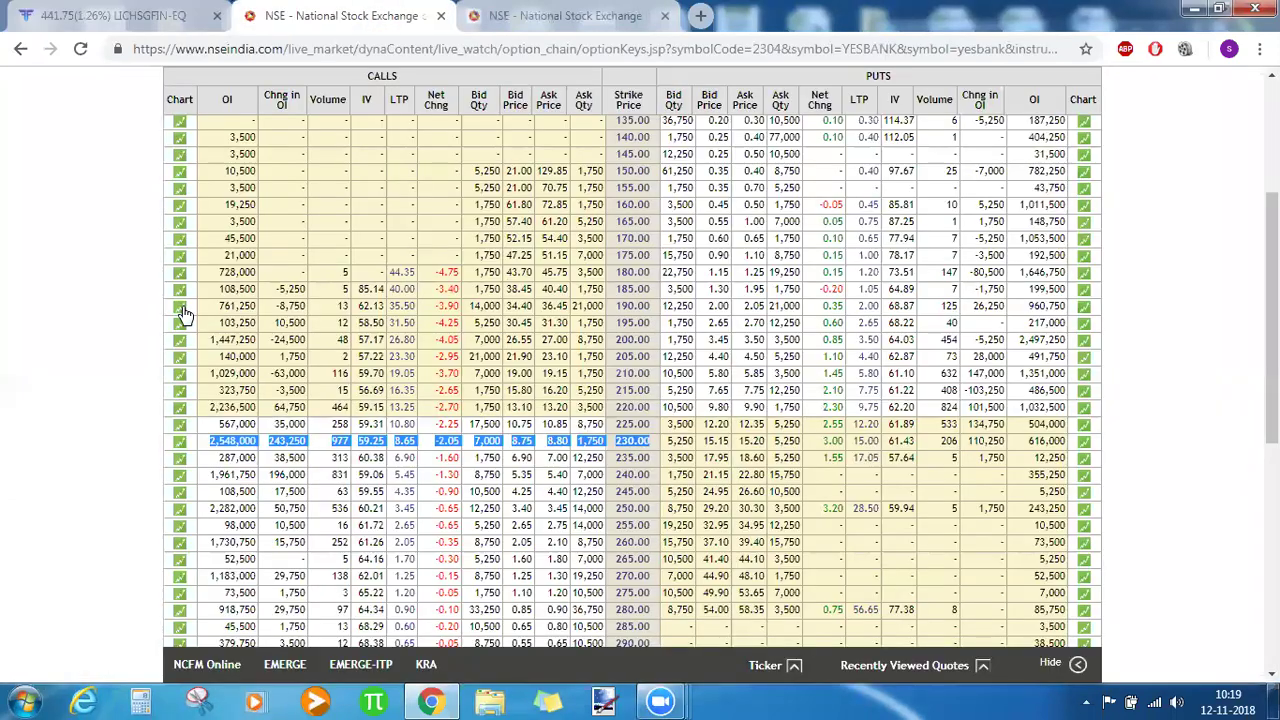
pyautogui.scroll(3, 185, 314)
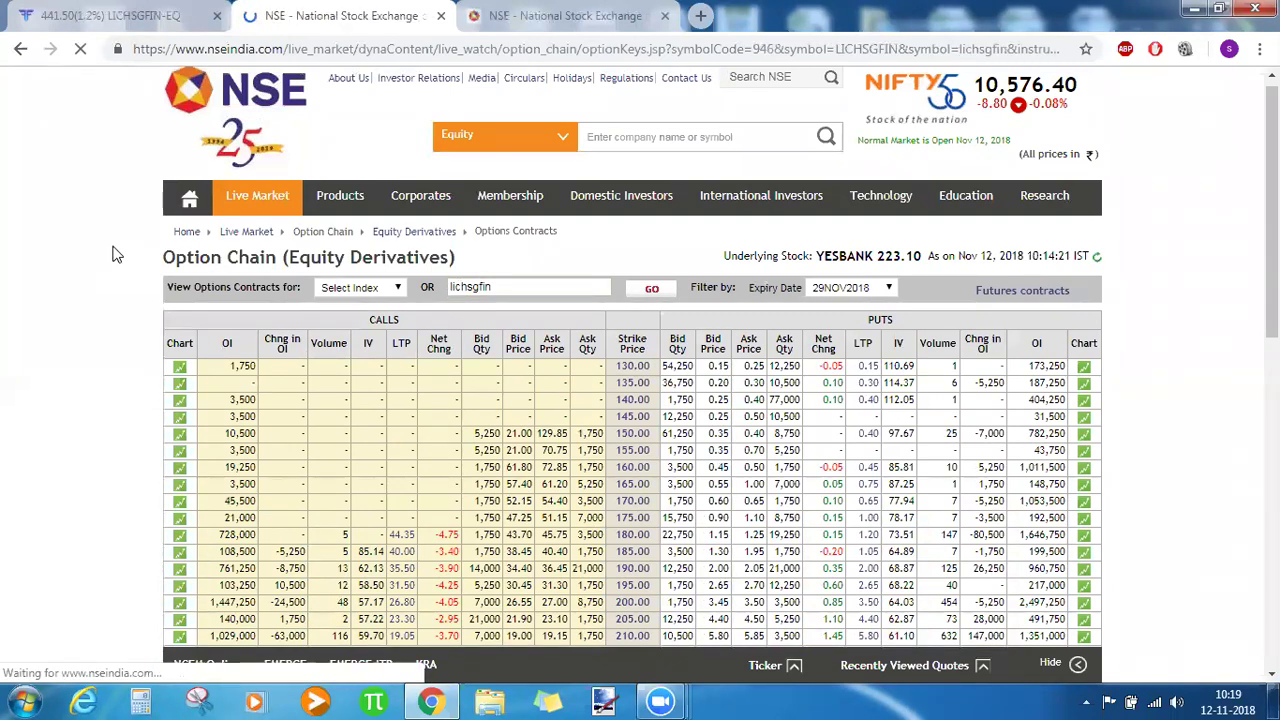
pyautogui.scroll(-2, 113, 254)
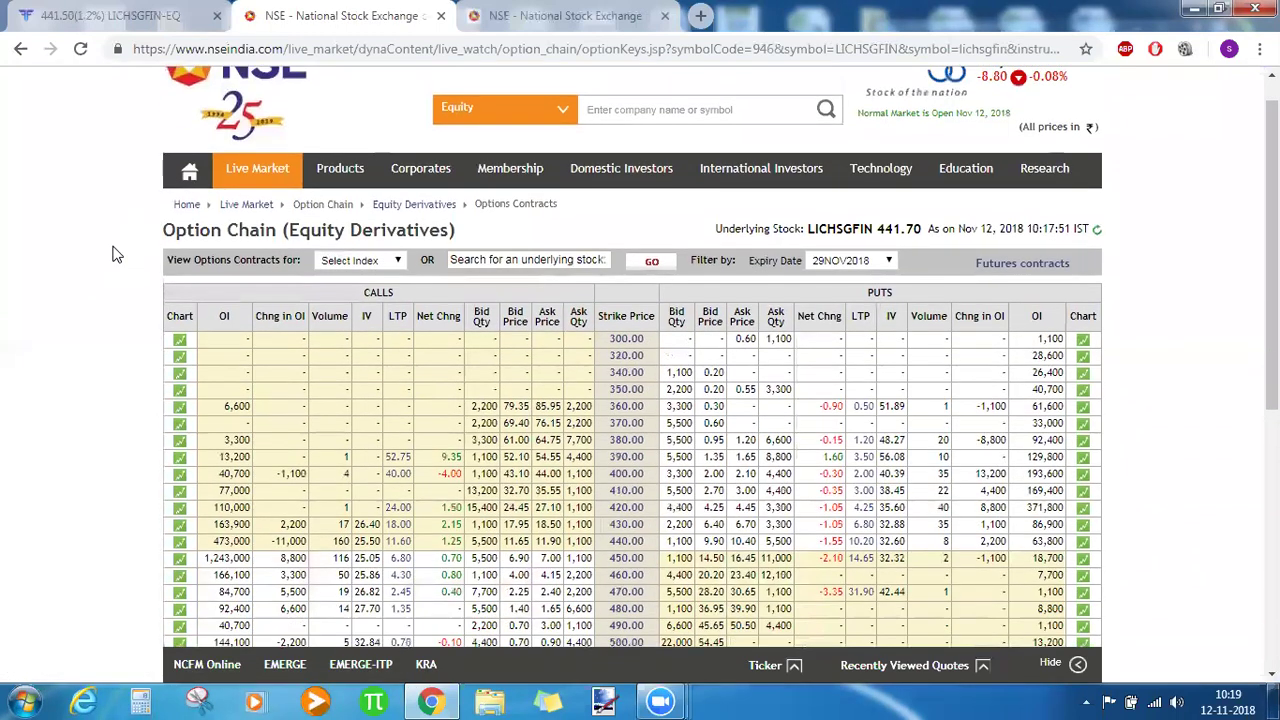
pyautogui.scroll(-2, 113, 254)
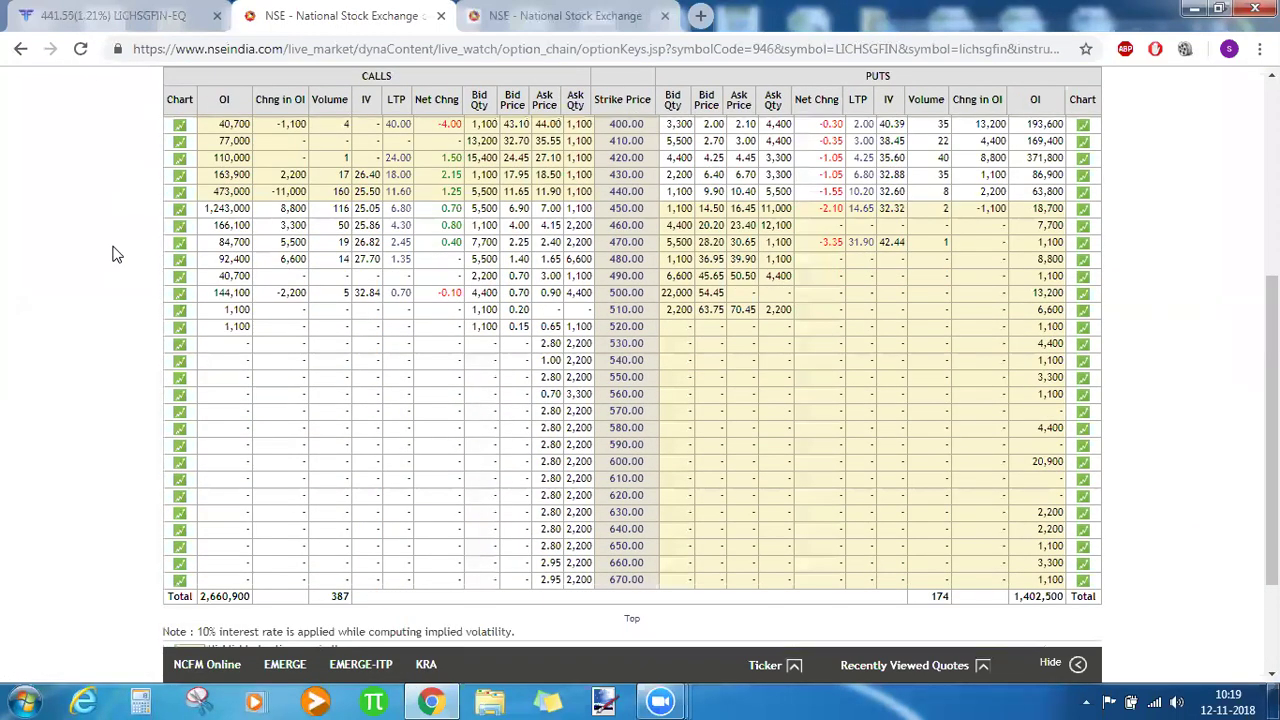
pyautogui.scroll(1, 113, 254)
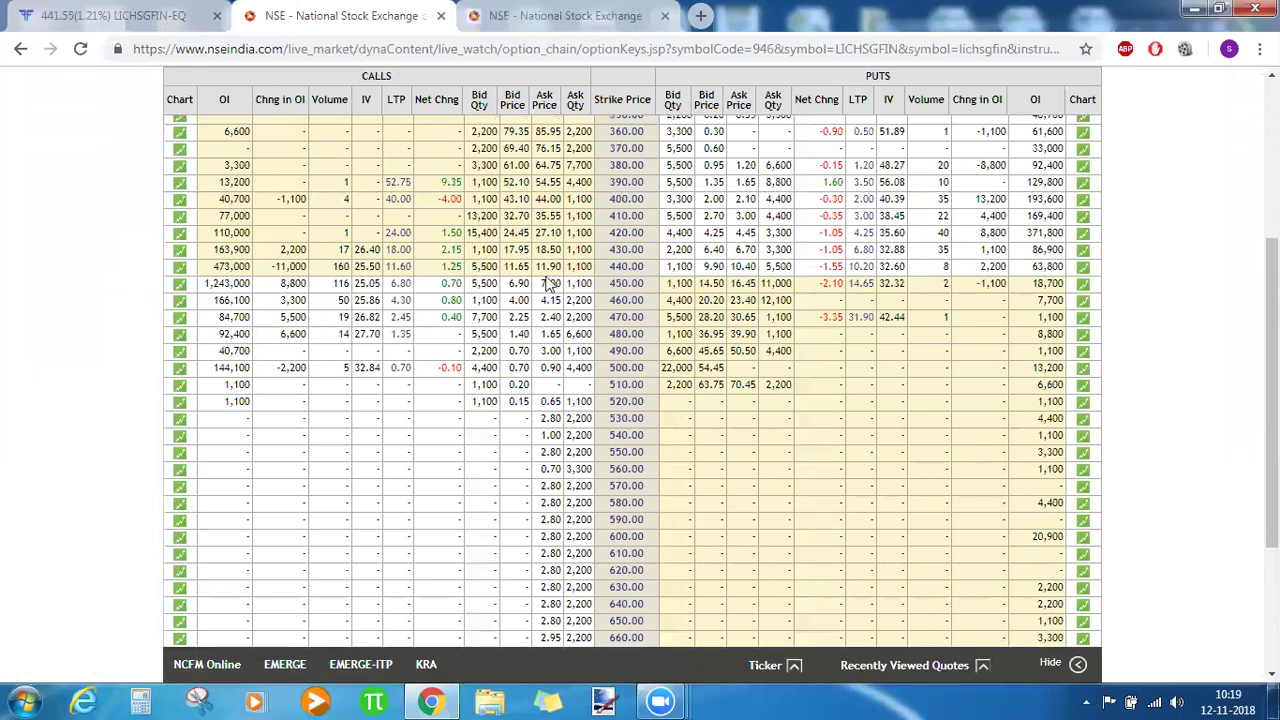
pyautogui.moveTo(426, 283); pyautogui.dragTo(213, 290)
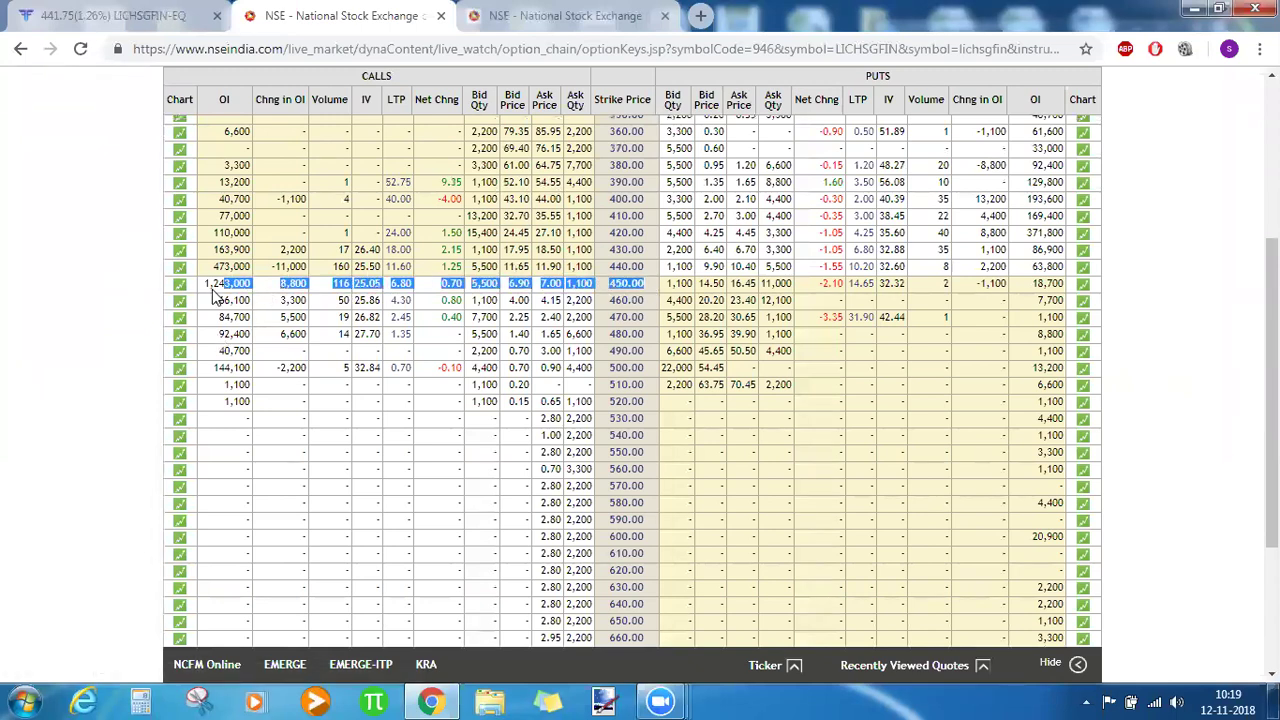
# - Compare the highlighted 450 strike calls with the LIC Housing daily chart and examine earlier price action around the 454.05 line
pyautogui.click(180, 14)
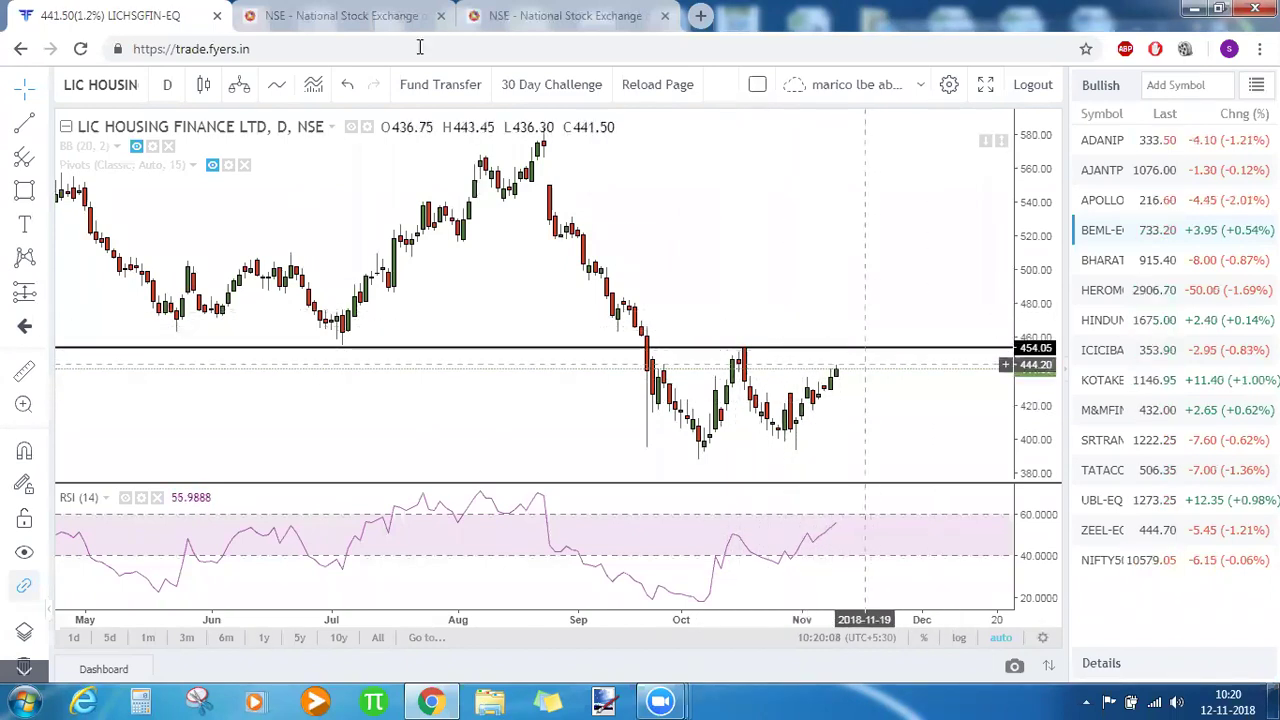
pyautogui.click(362, 15)
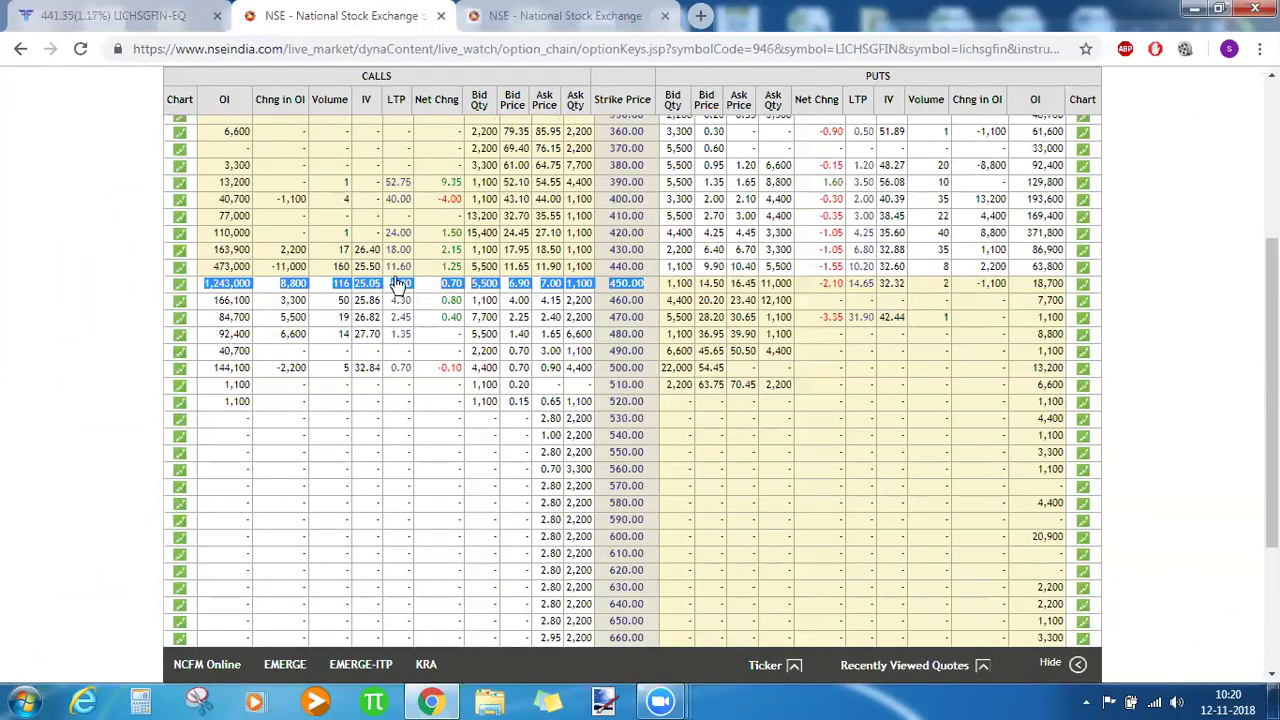
pyautogui.click(168, 12)
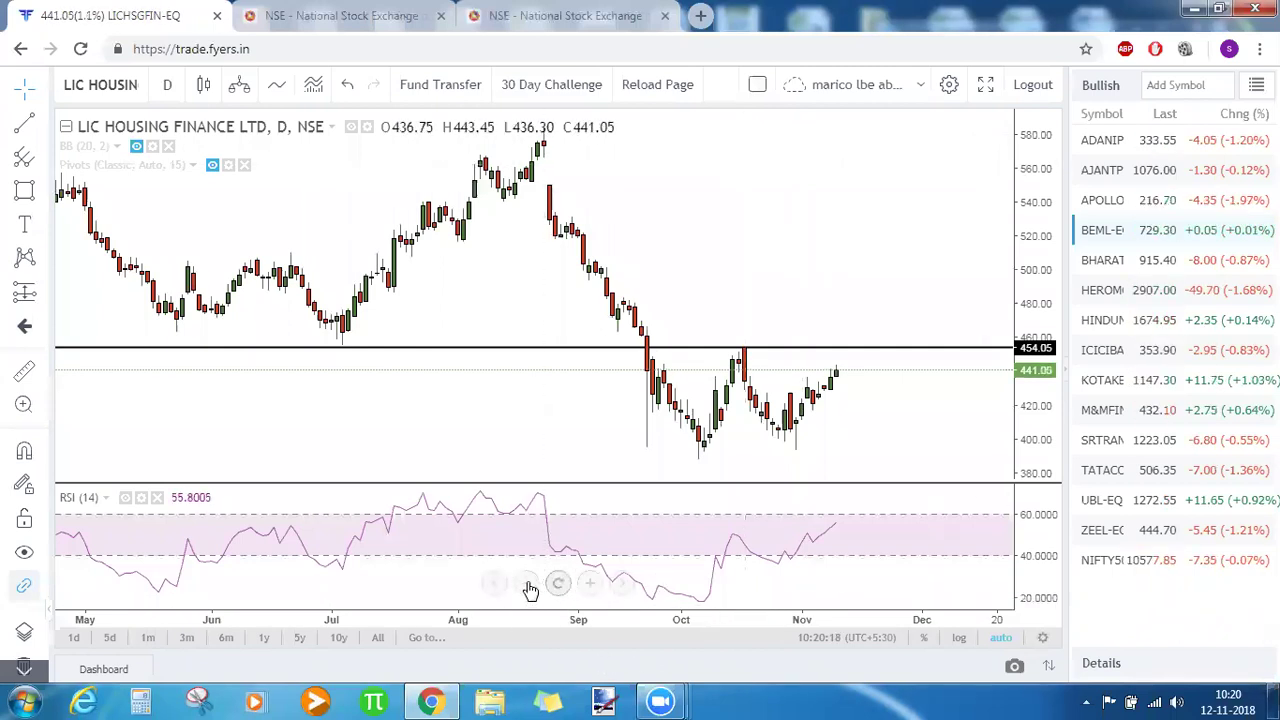
pyautogui.click(527, 584)
pyautogui.scroll(-4, 506, 380)
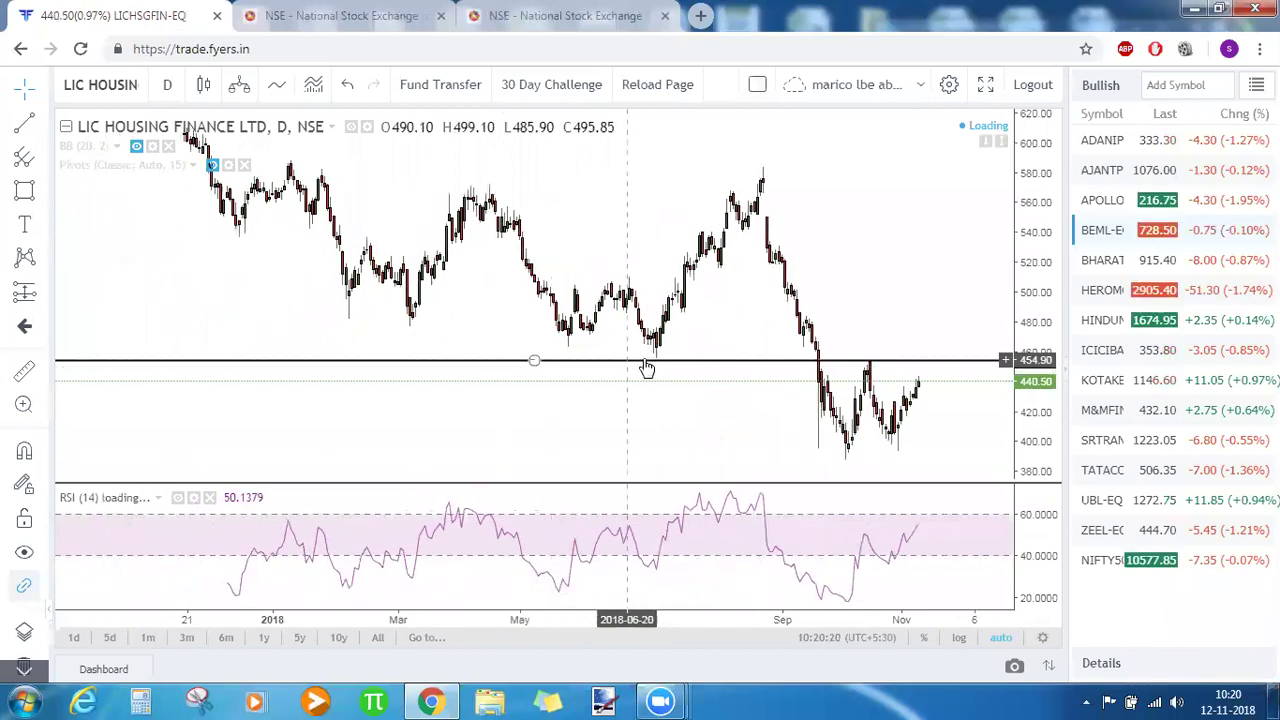
pyautogui.scroll(-2, 647, 370)
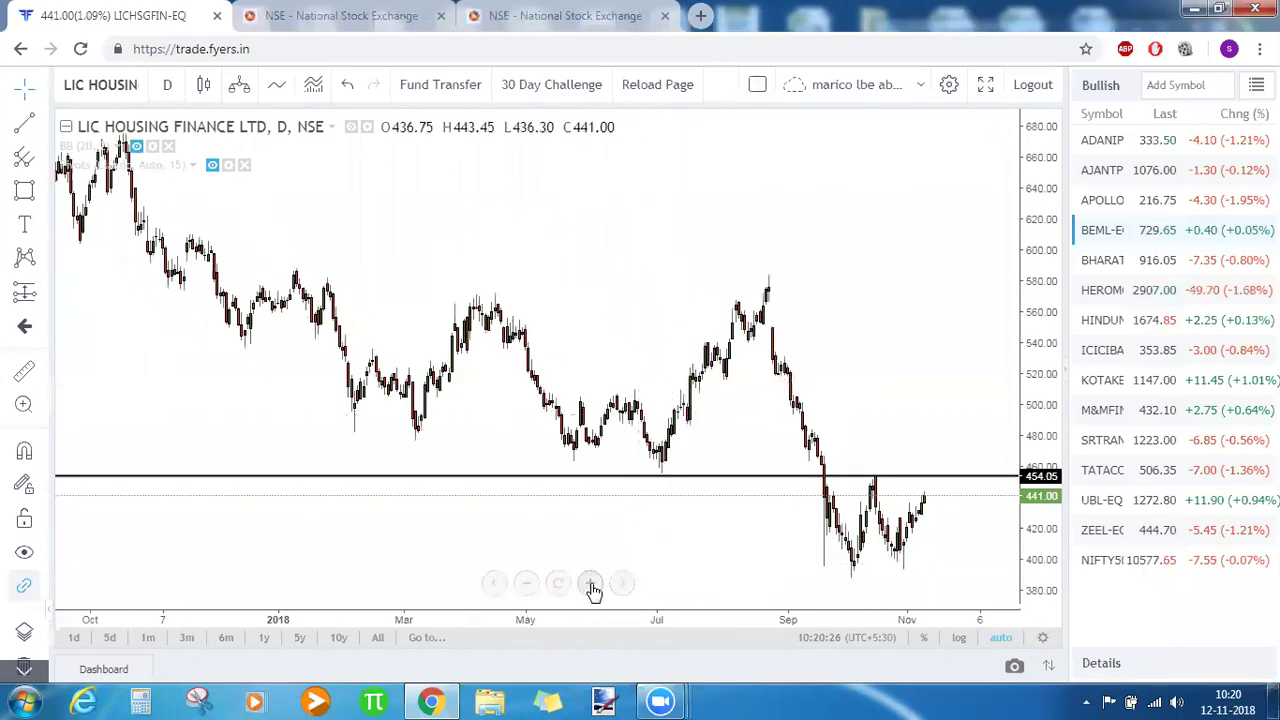
pyautogui.click(590, 583)
pyautogui.click(590, 583)
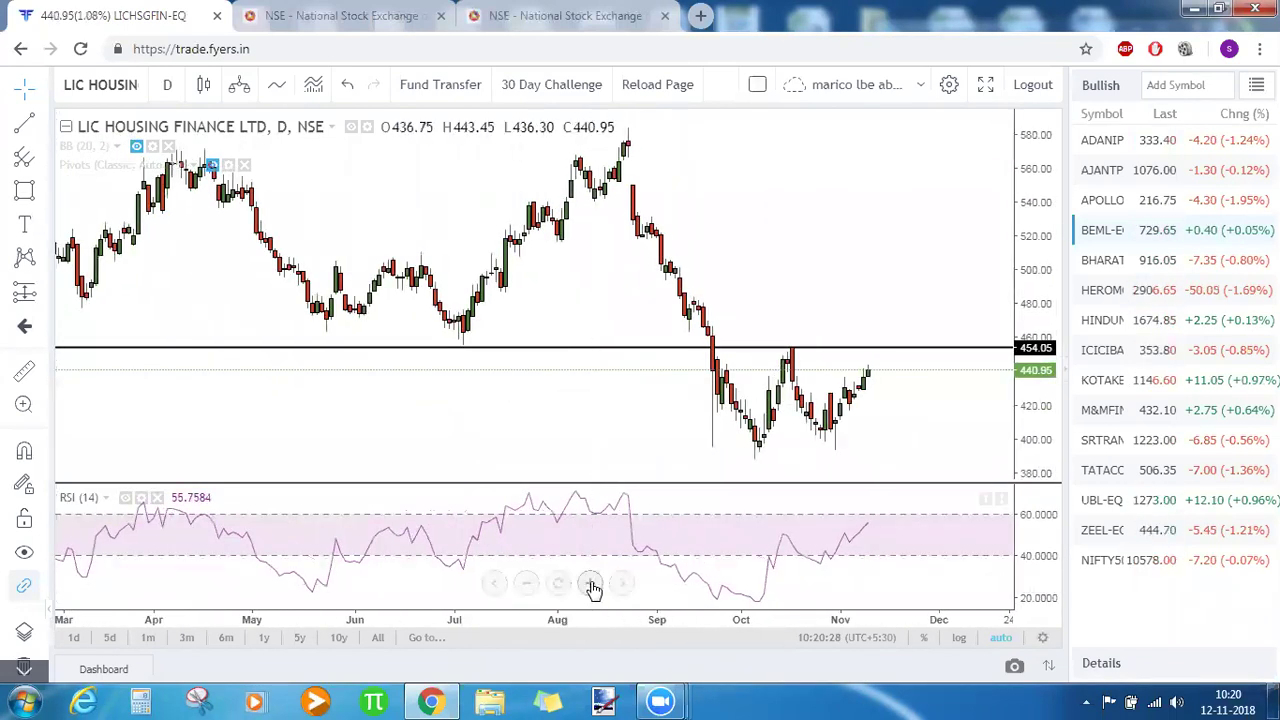
pyautogui.click(589, 583)
pyautogui.click(589, 583)
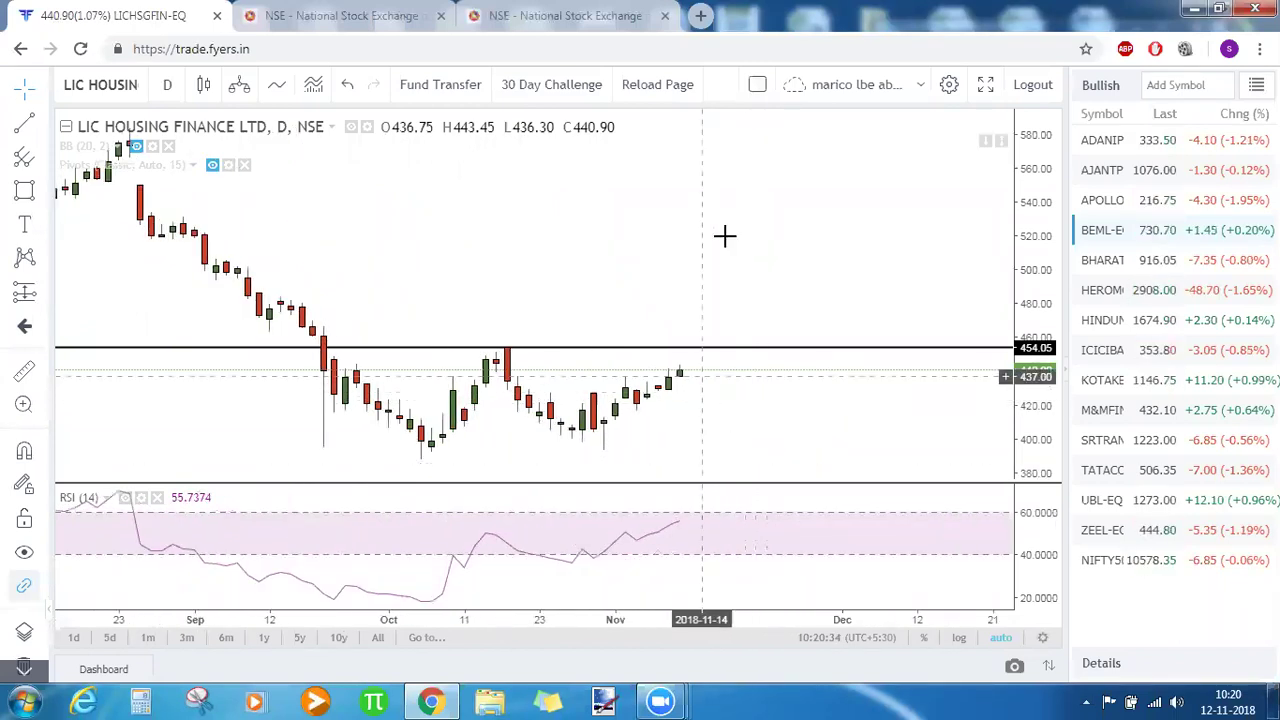
# - Open the daily chart of TVSMOTOR-EQ with more of its price history in view
pyautogui.write('TVSM')
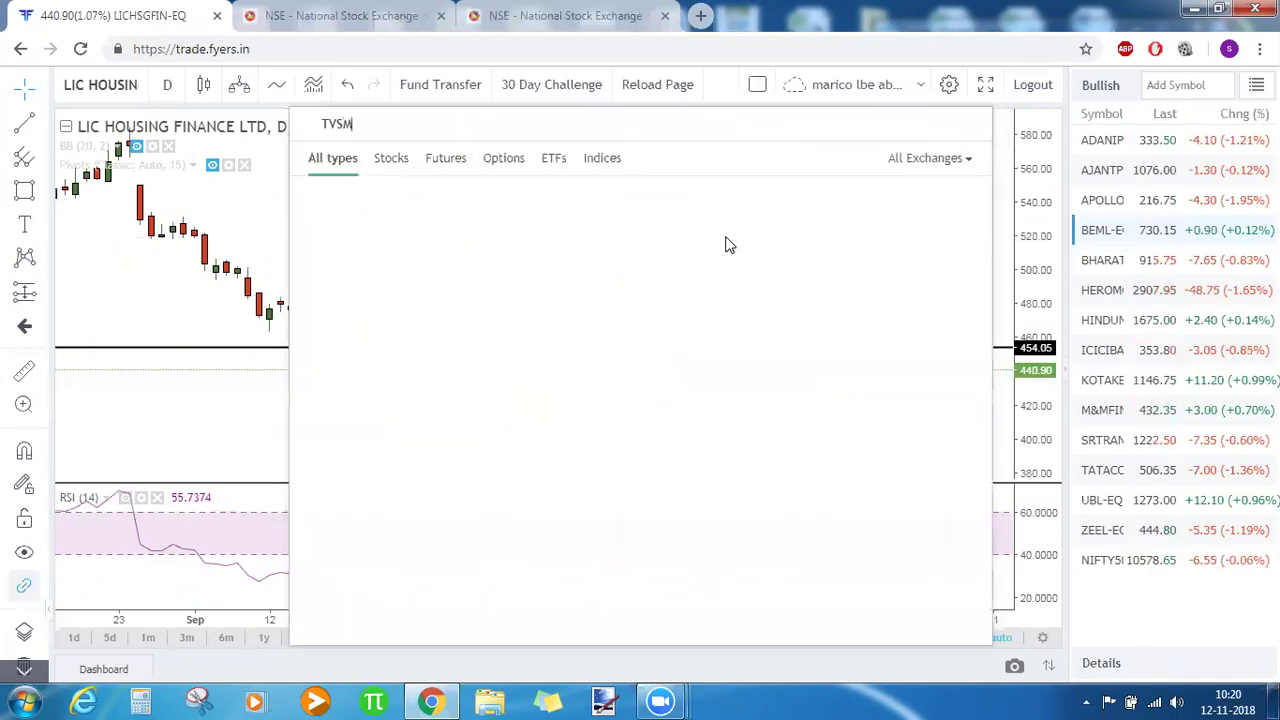
pyautogui.press('Down')
pyautogui.press('Return')
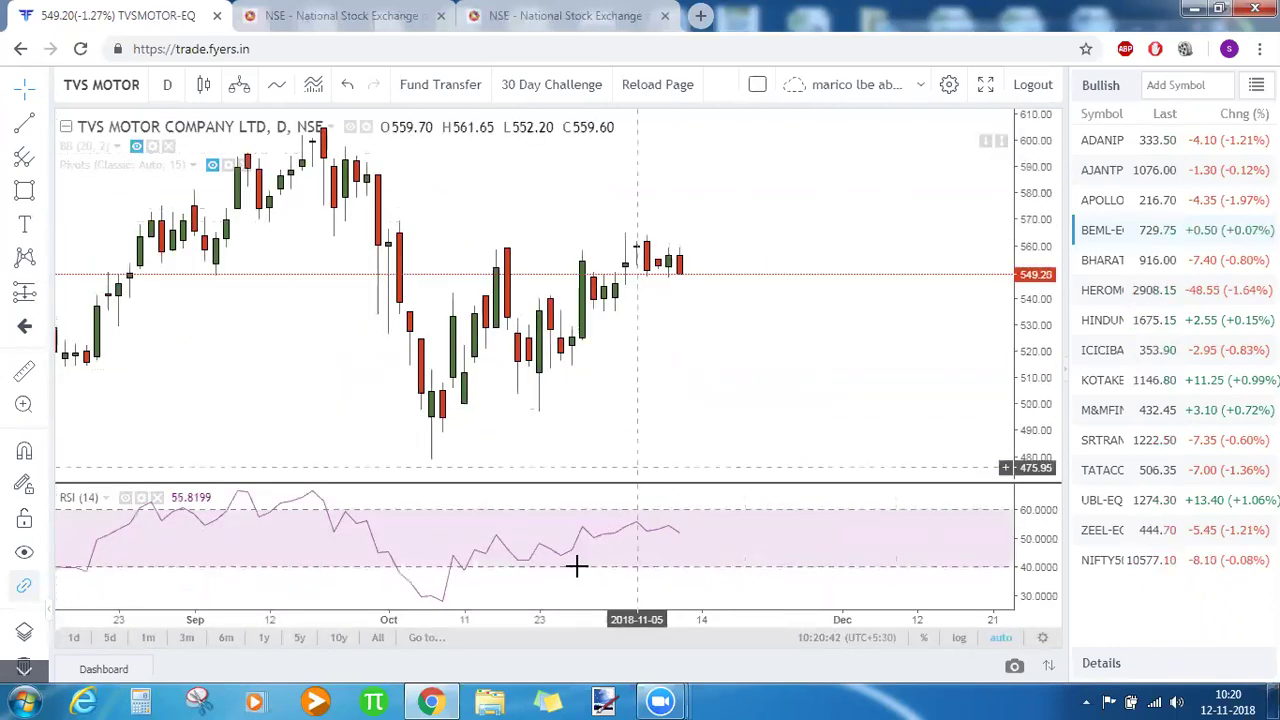
pyautogui.click(535, 588)
pyautogui.click(535, 588)
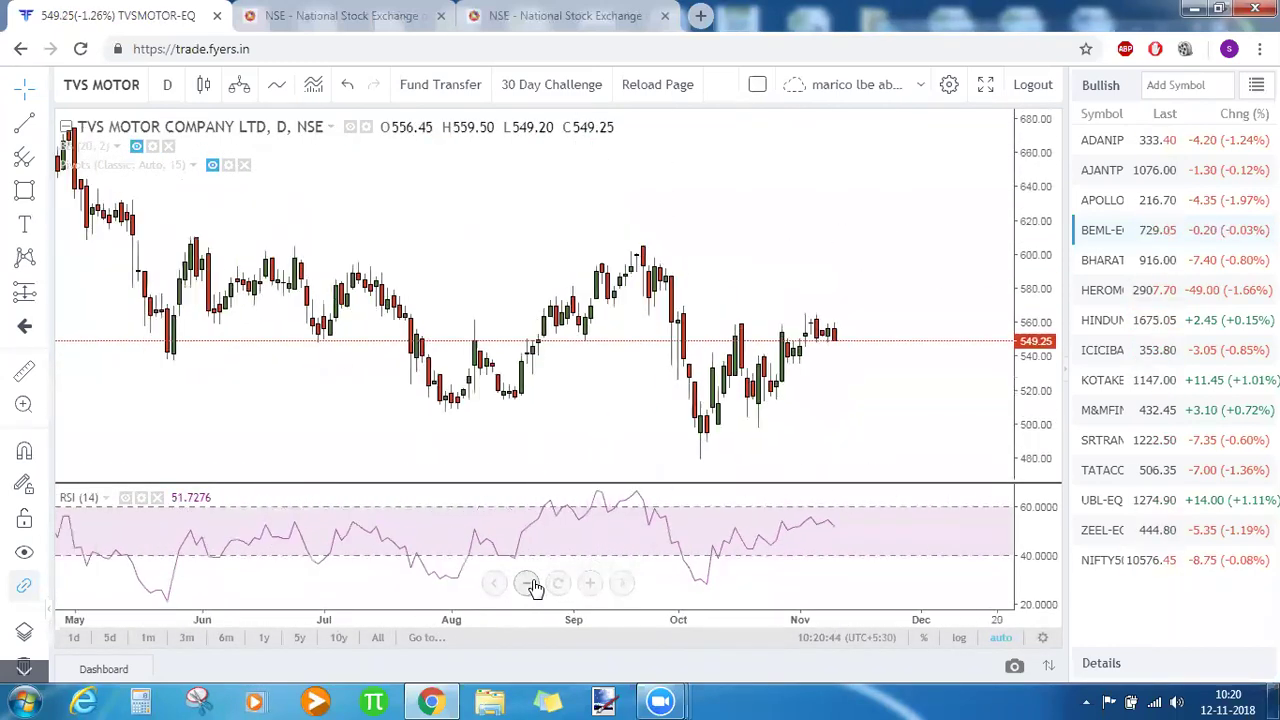
# - Load the saved chart layout "tvsmotor lbe"
pyautogui.click(921, 88)
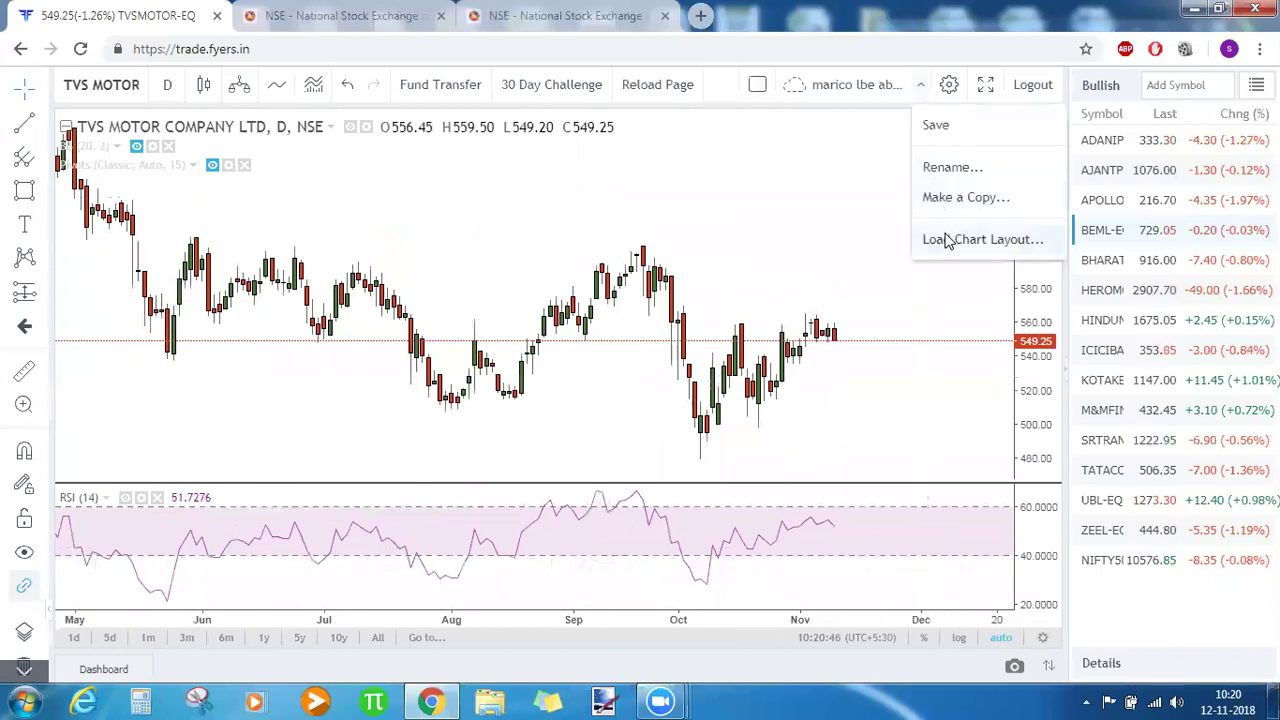
pyautogui.click(944, 234)
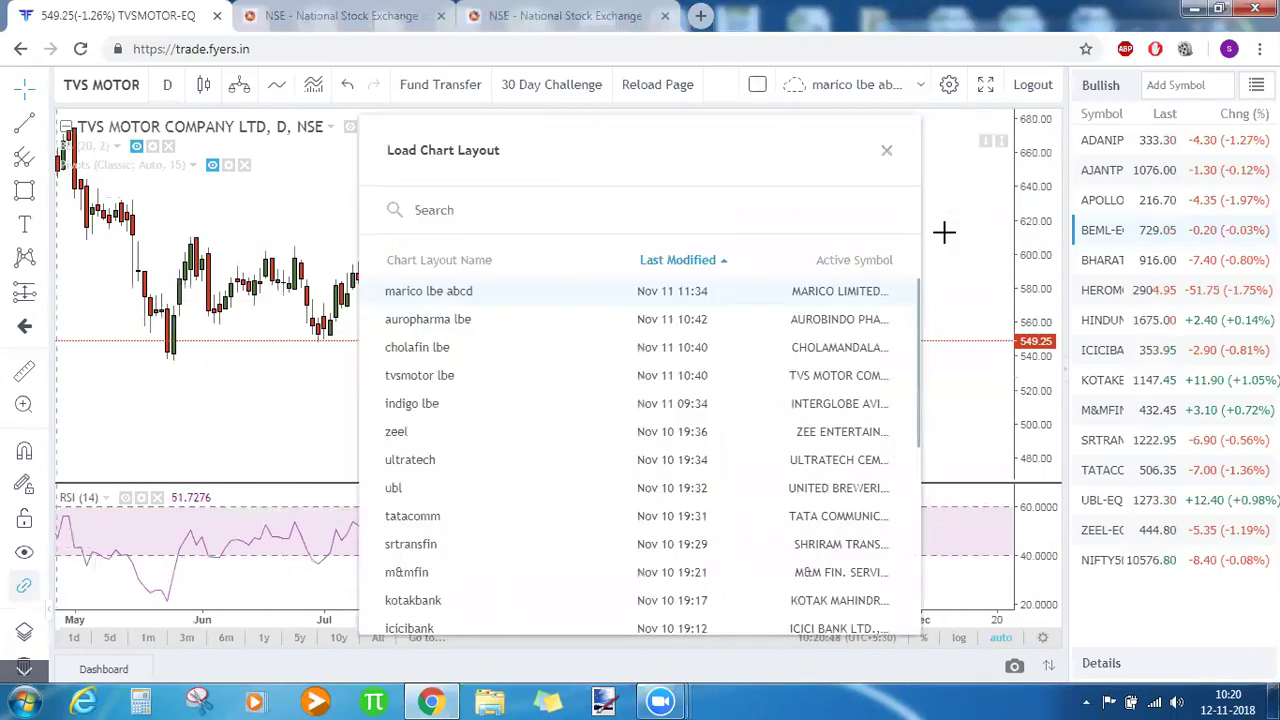
pyautogui.write('tvs')
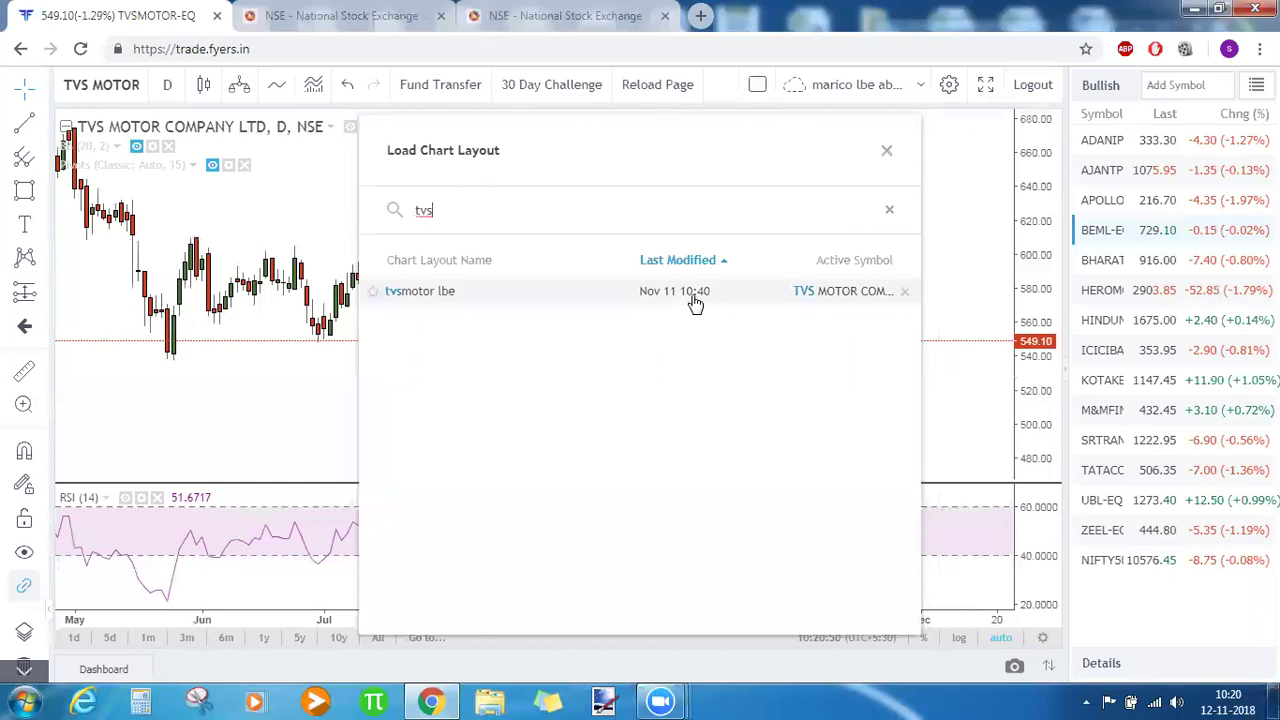
pyautogui.click(888, 155)
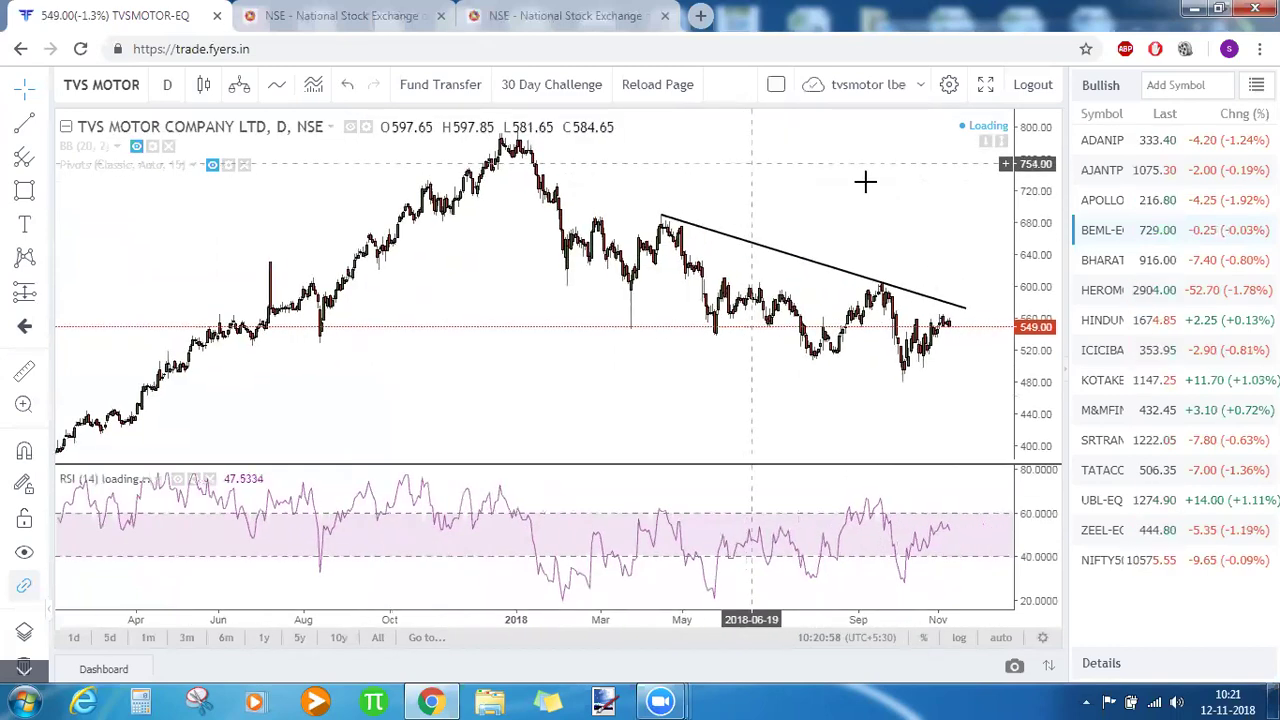
# - Load the NSE option chain for TVSMOTOR and examine call and put open interest around the 560 strike
pyautogui.click(368, 12)
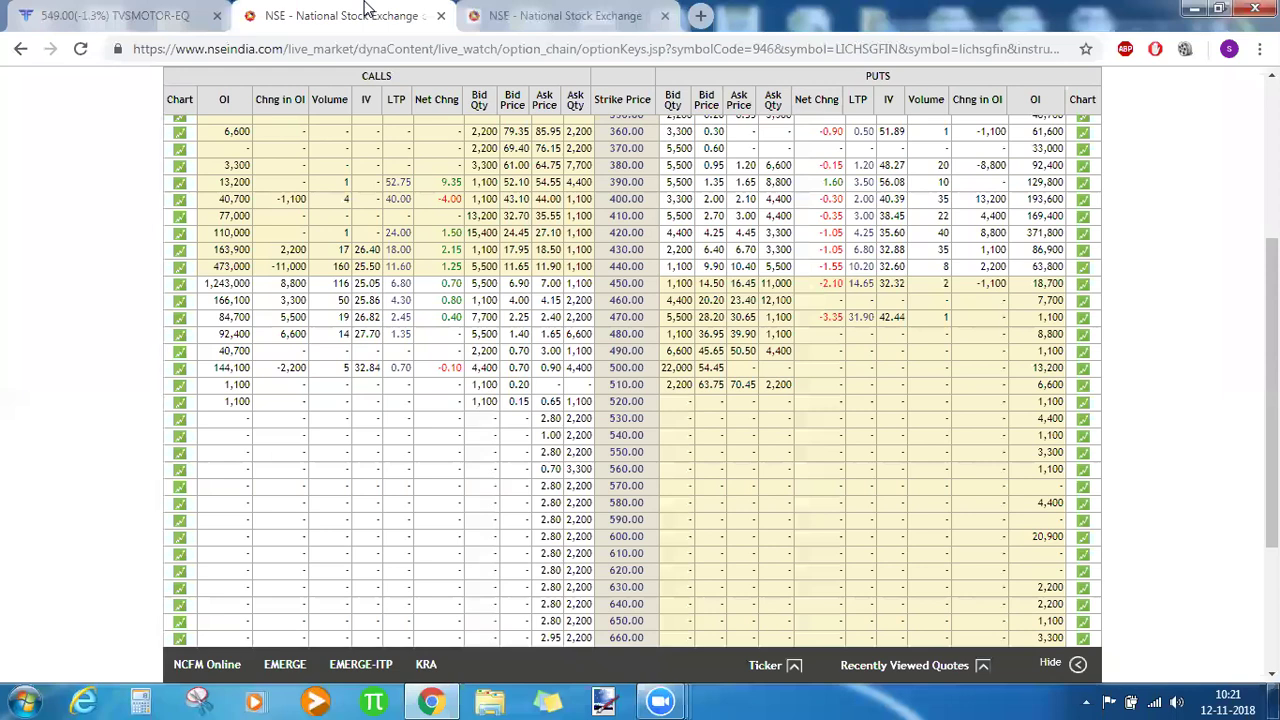
pyautogui.scroll(2, 345, 80)
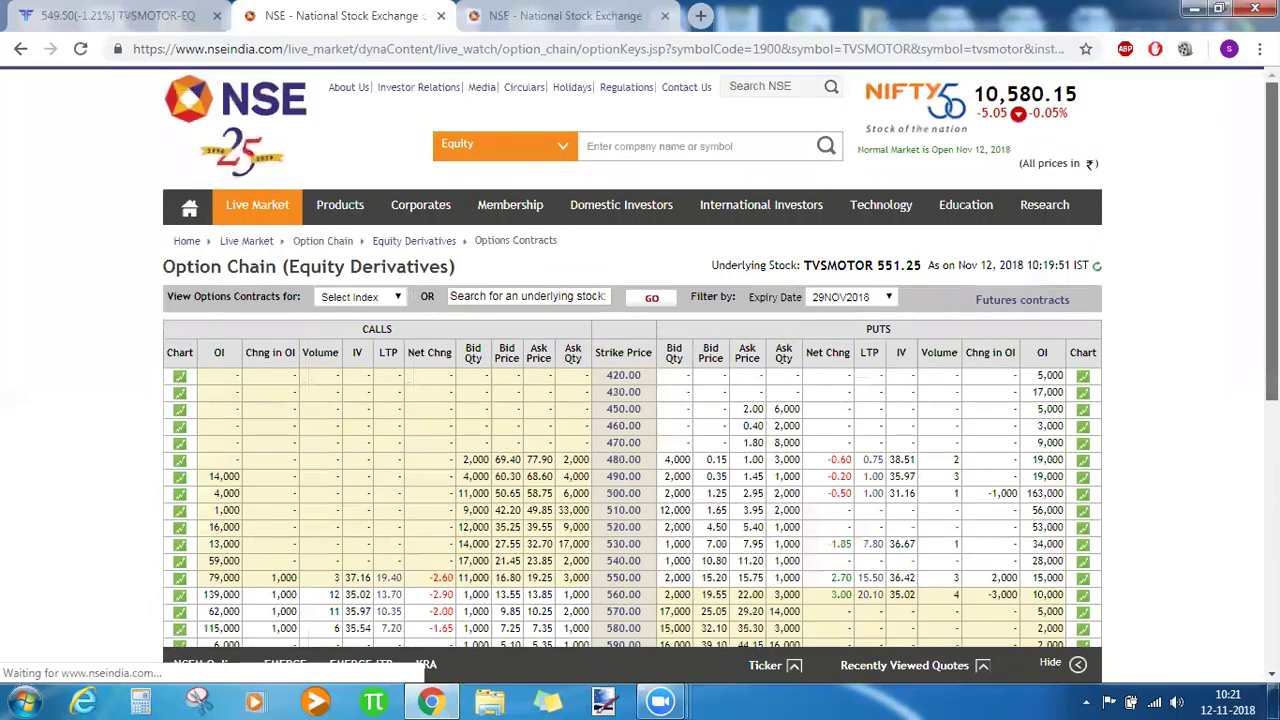
pyautogui.scroll(-1, 1163, 391)
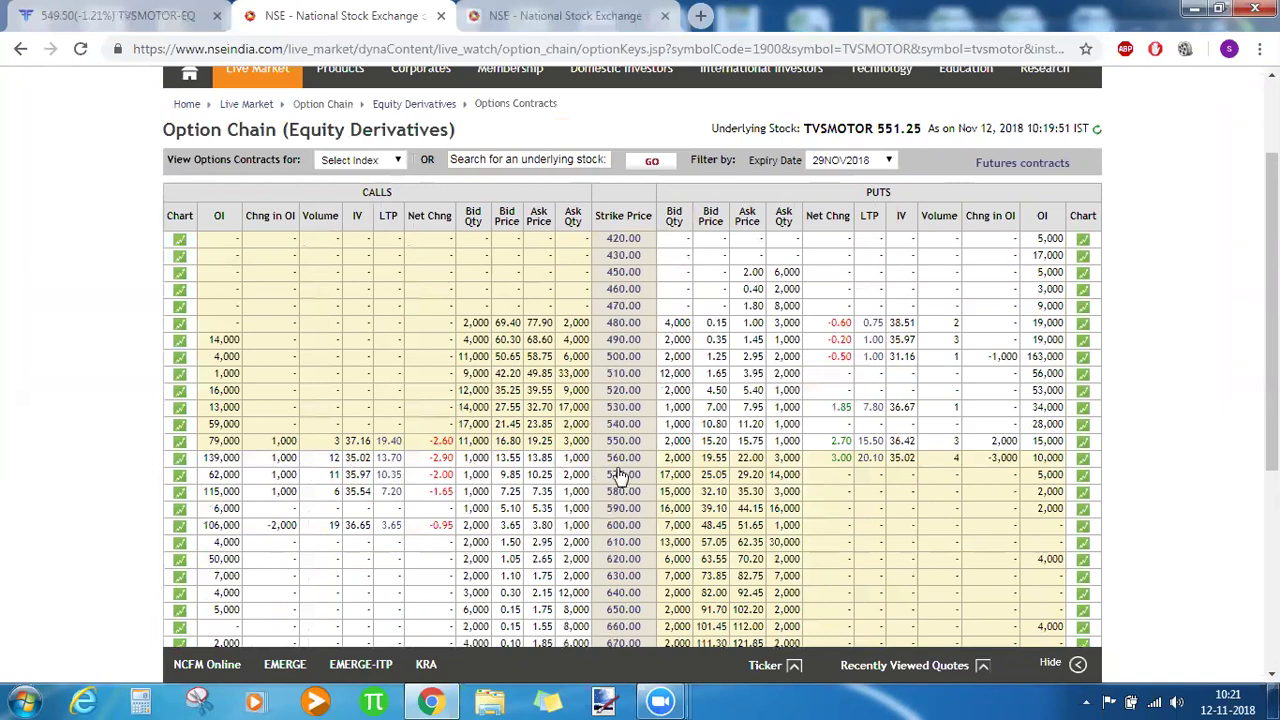
# - Return to the TVS Motor chart and place a horizontal line at 565.35 on the early November high
pyautogui.hotkey('ctrl', '1')
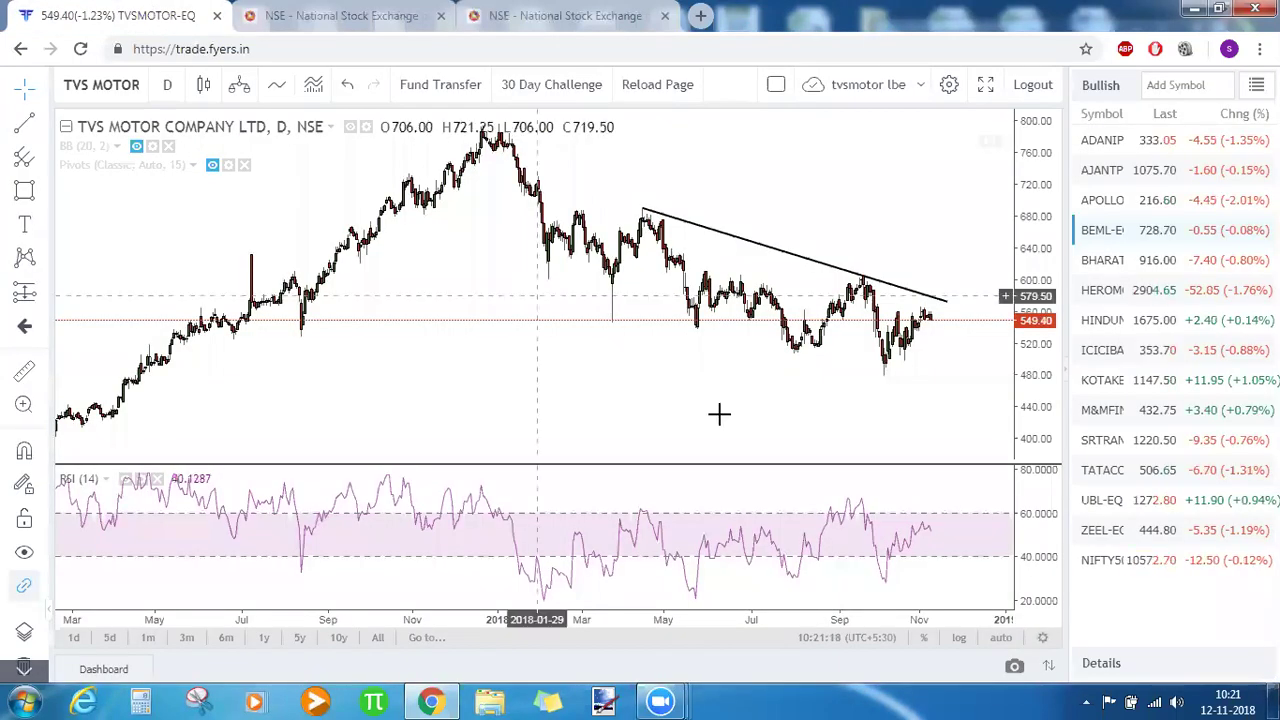
pyautogui.click(590, 584)
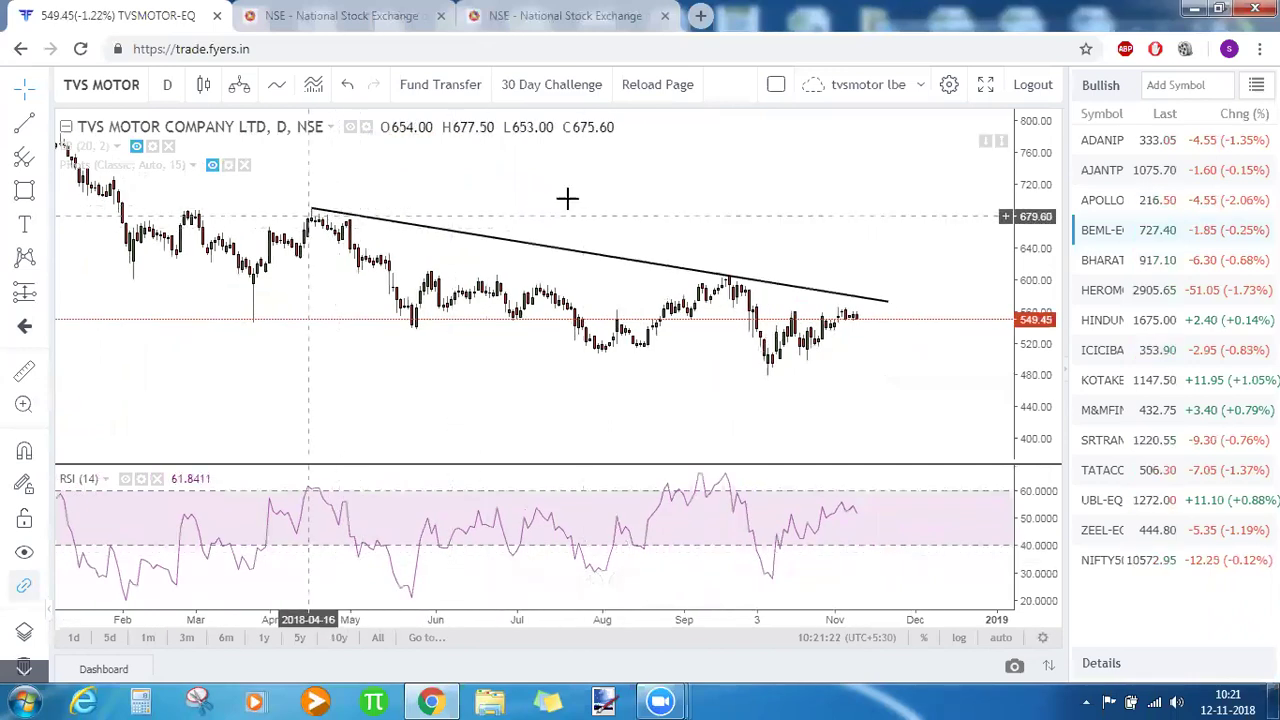
pyautogui.click(923, 306)
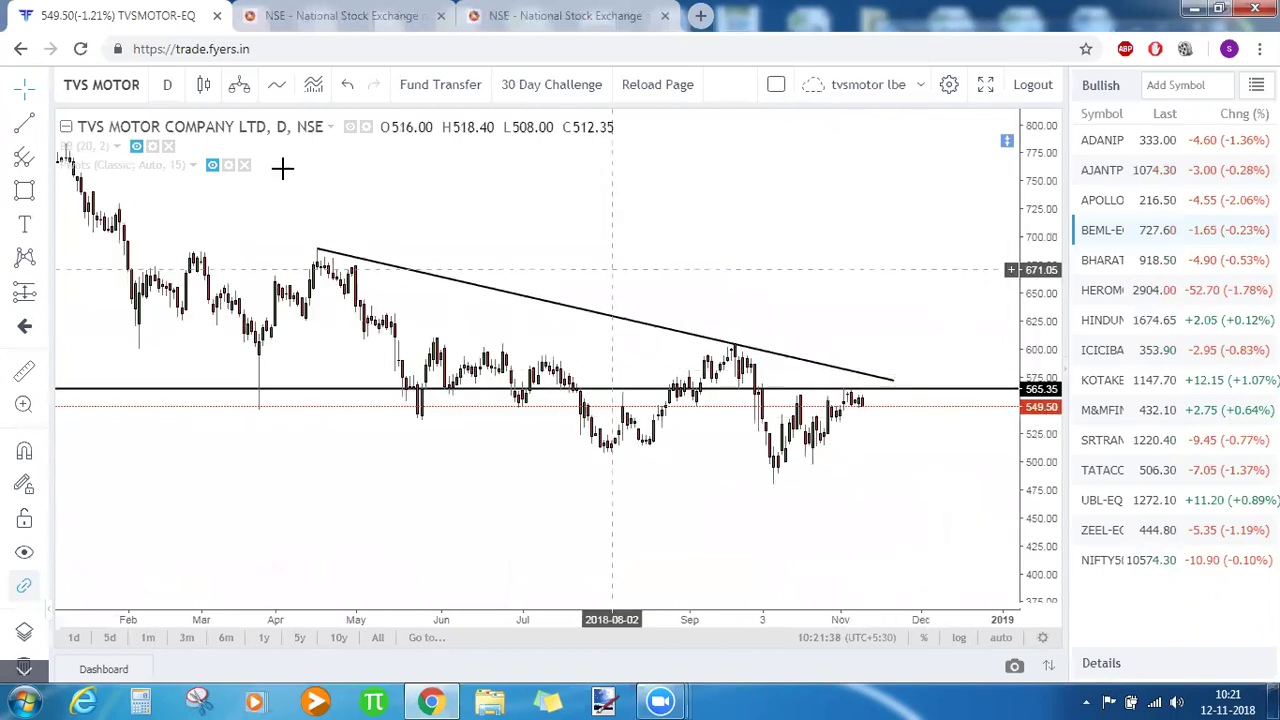
# - Compare the TVS Motor price with the classic pivot levels, hide the pivots again and examine the recent candles
pyautogui.click(212, 168)
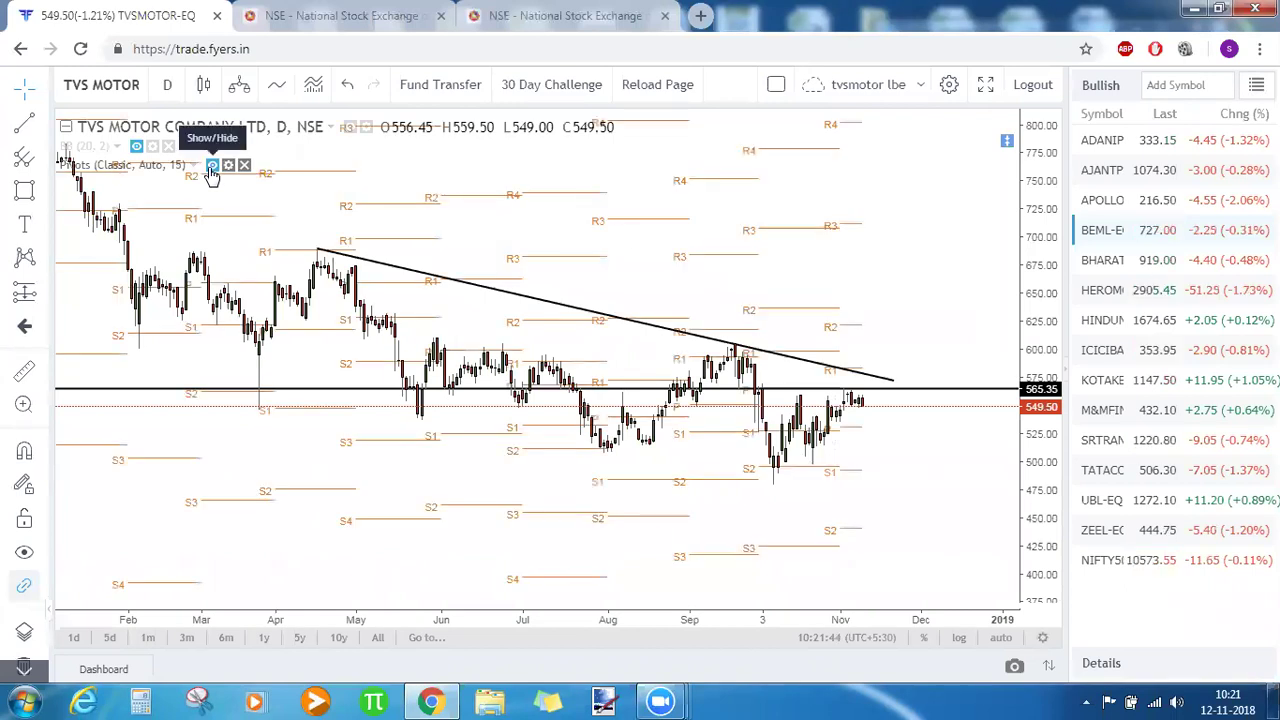
pyautogui.click(212, 167)
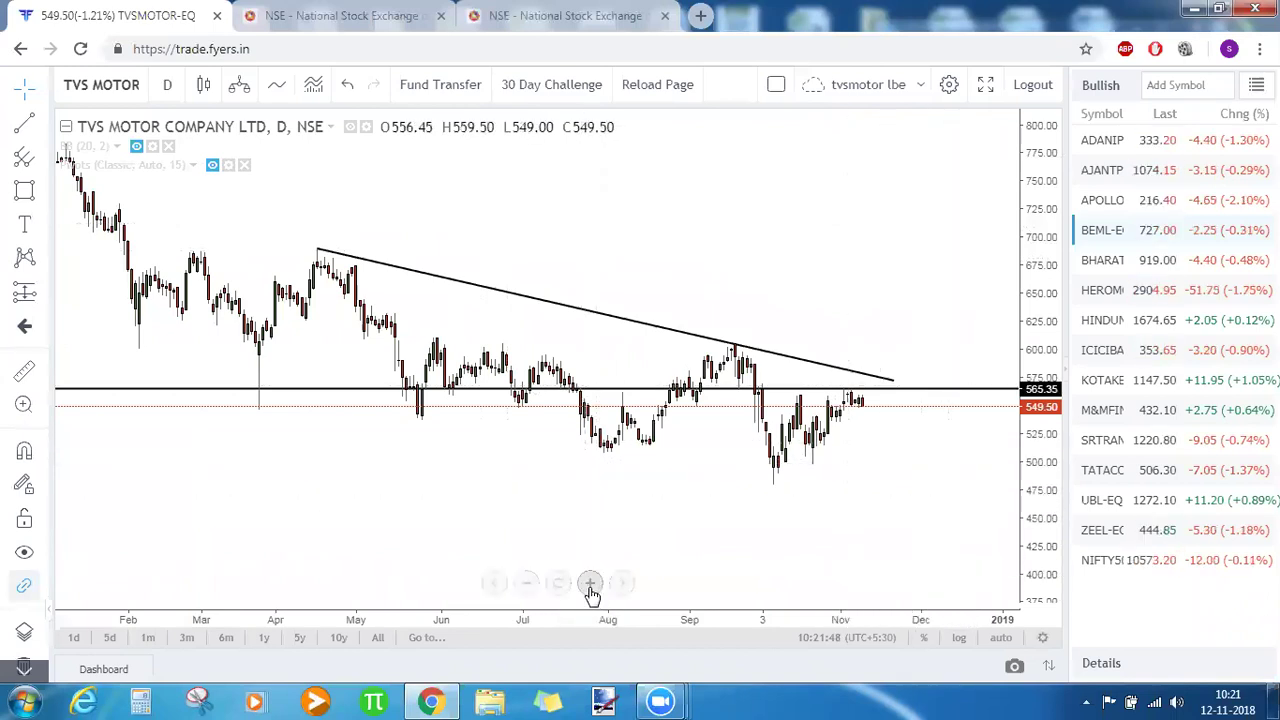
pyautogui.click(590, 584)
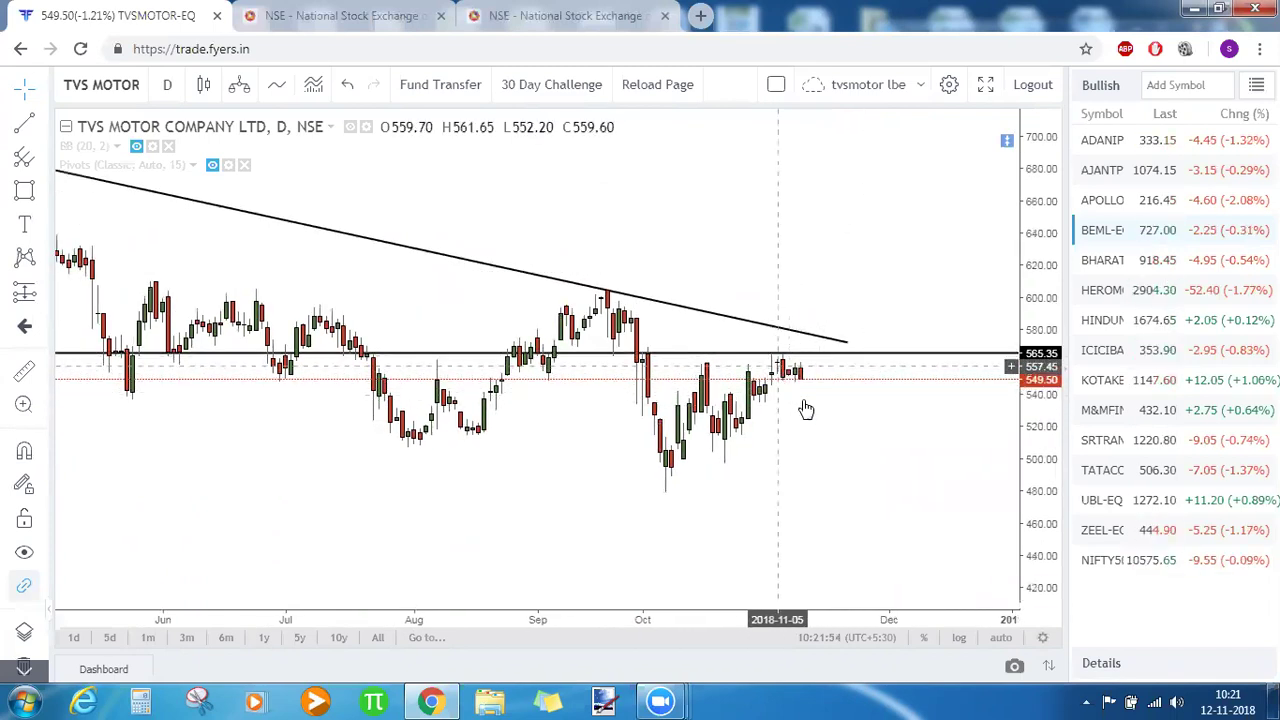
pyautogui.click(526, 584)
pyautogui.click(526, 584)
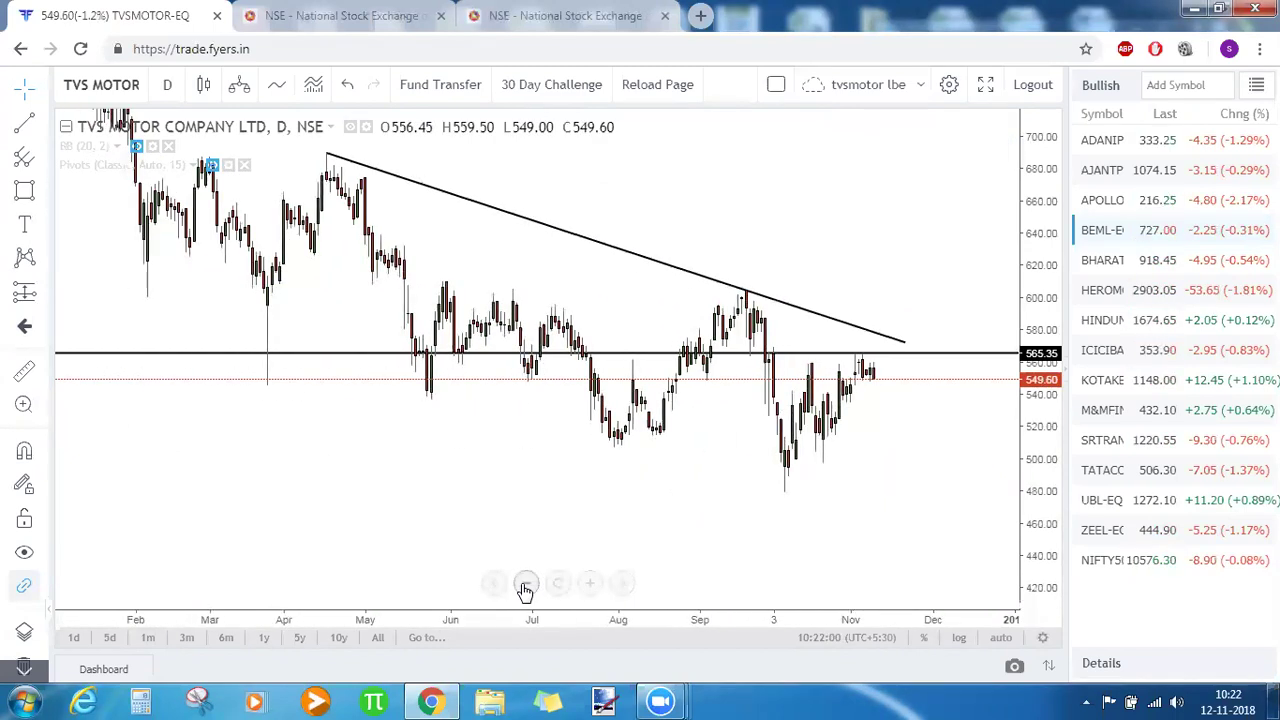
# - Draw a Fibonacci retracement on the TVS Motor chart from the September high at 604.55 to the October low at 478.95
pyautogui.click(45, 162)
pyautogui.click(118, 432)
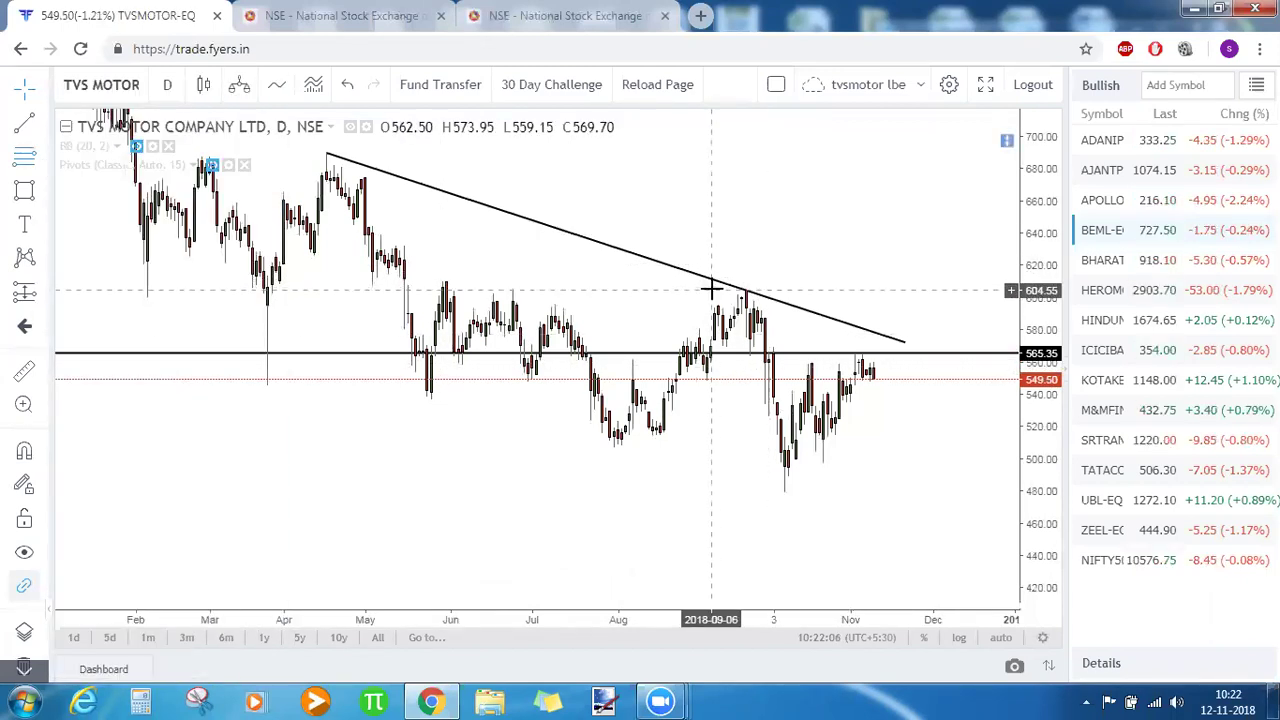
pyautogui.click(711, 289)
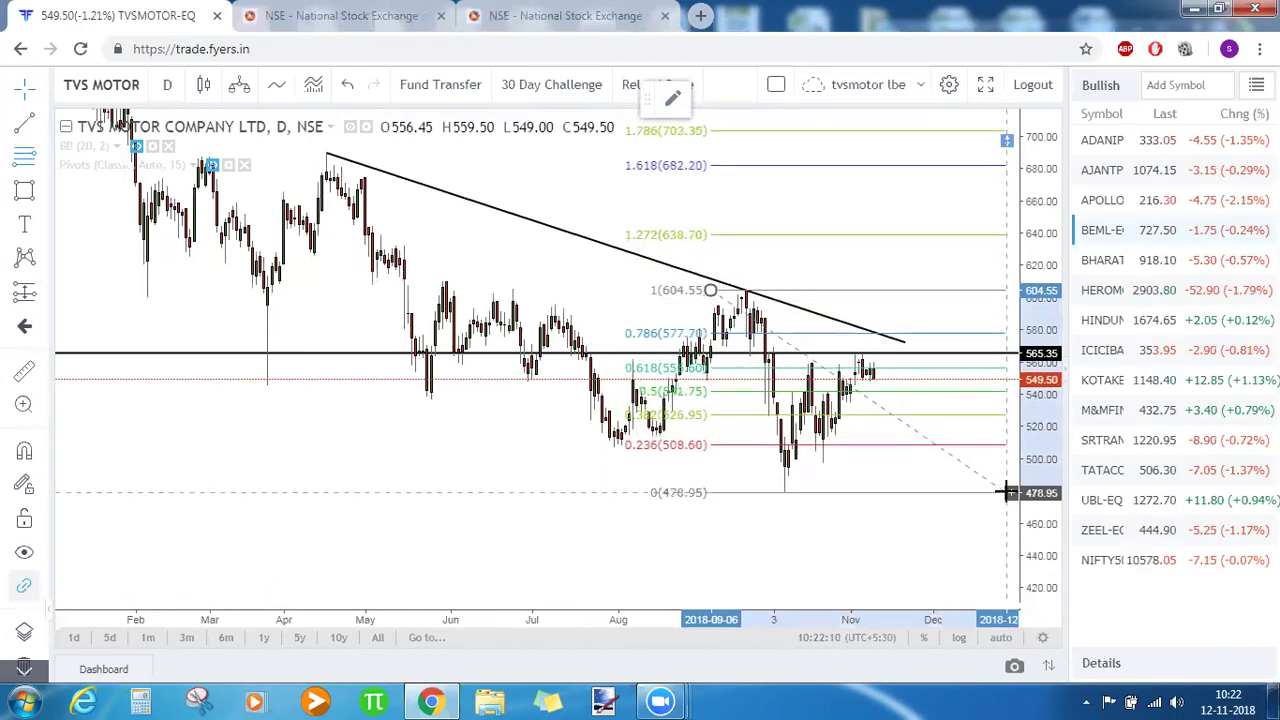
pyautogui.click(1006, 492)
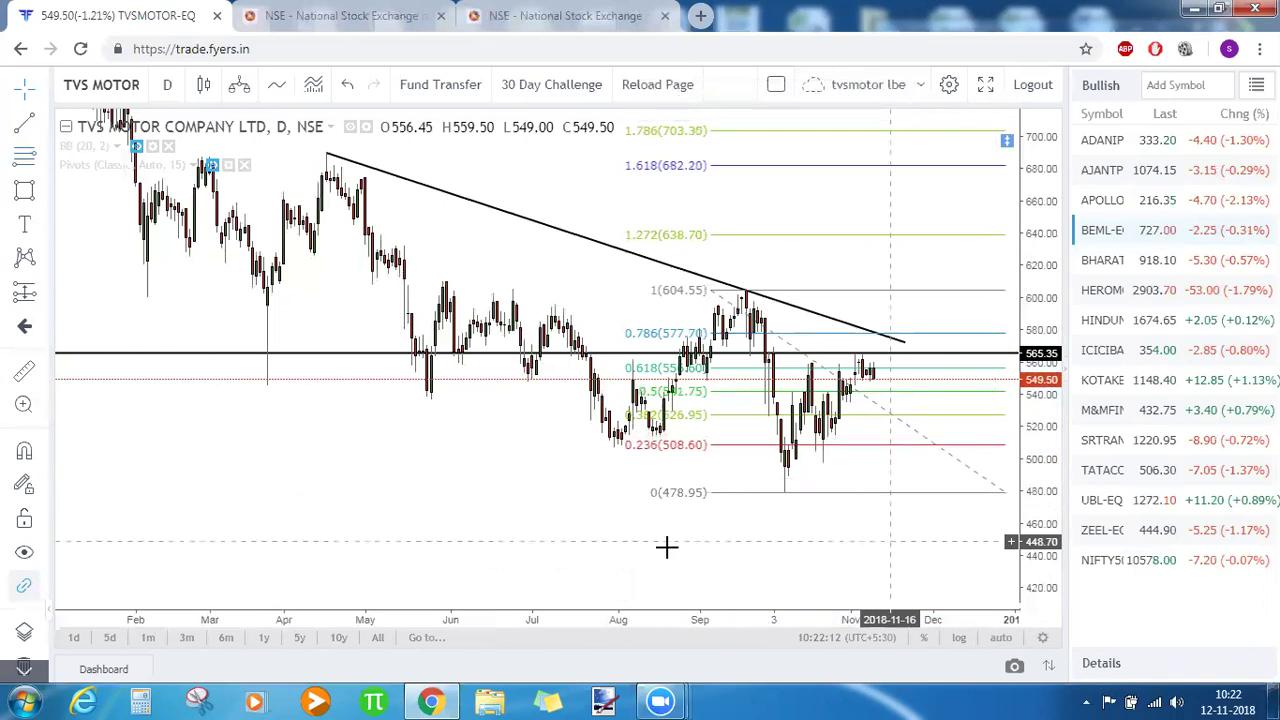
pyautogui.scroll(5, 587, 592)
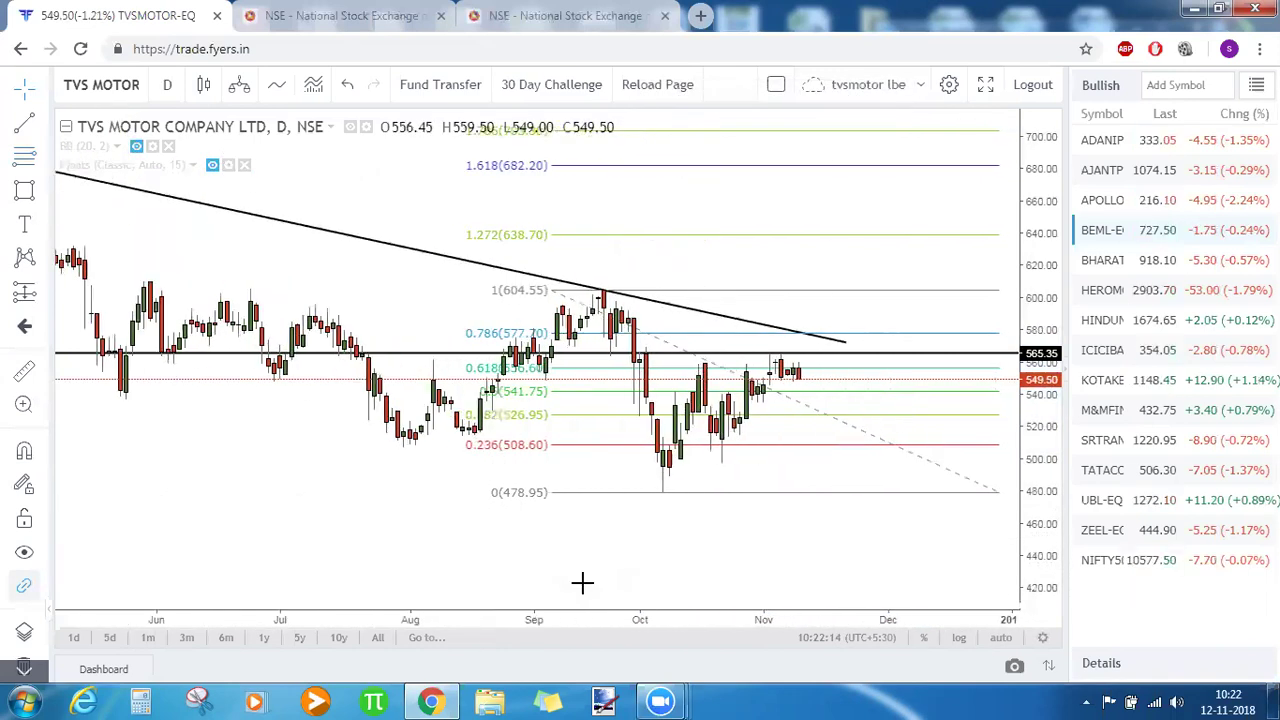
# - Delete the Fibonacci retracement from the TVS Motor chart, leaving the trend line and horizontal line in view
pyautogui.click(786, 378)
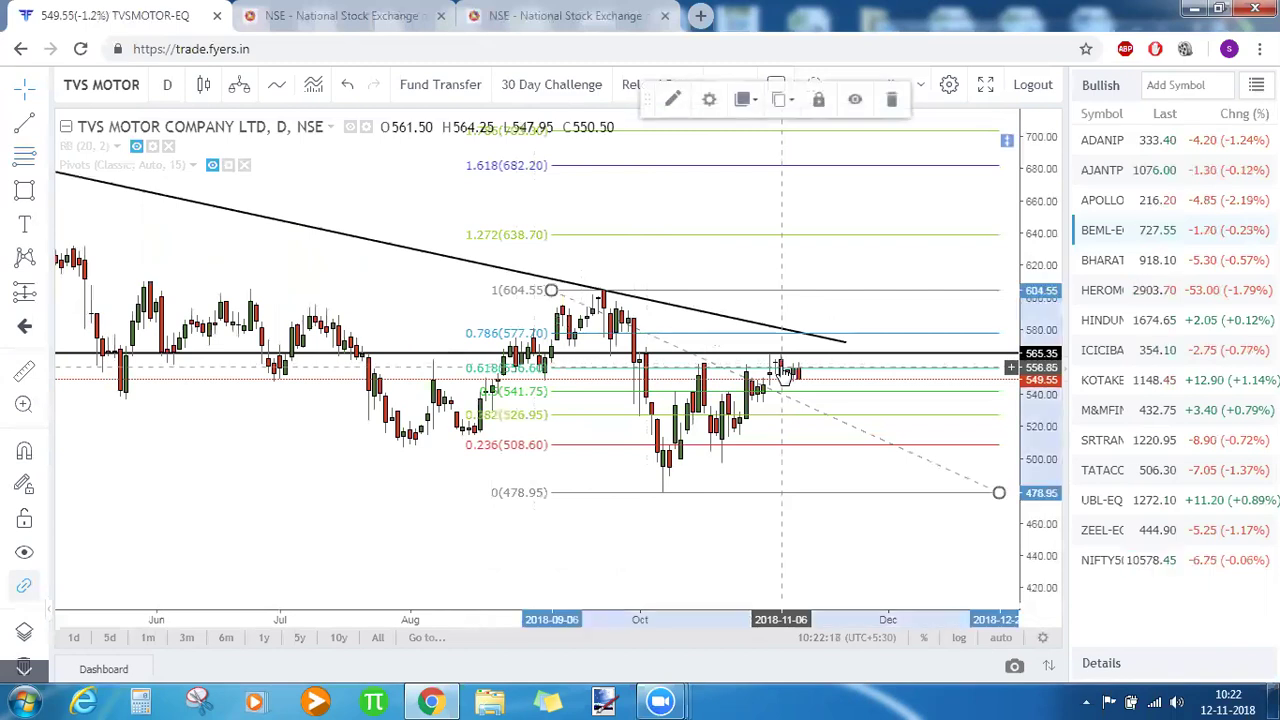
pyautogui.press('Delete')
pyautogui.moveTo(1038, 437); pyautogui.dragTo(1043, 393)
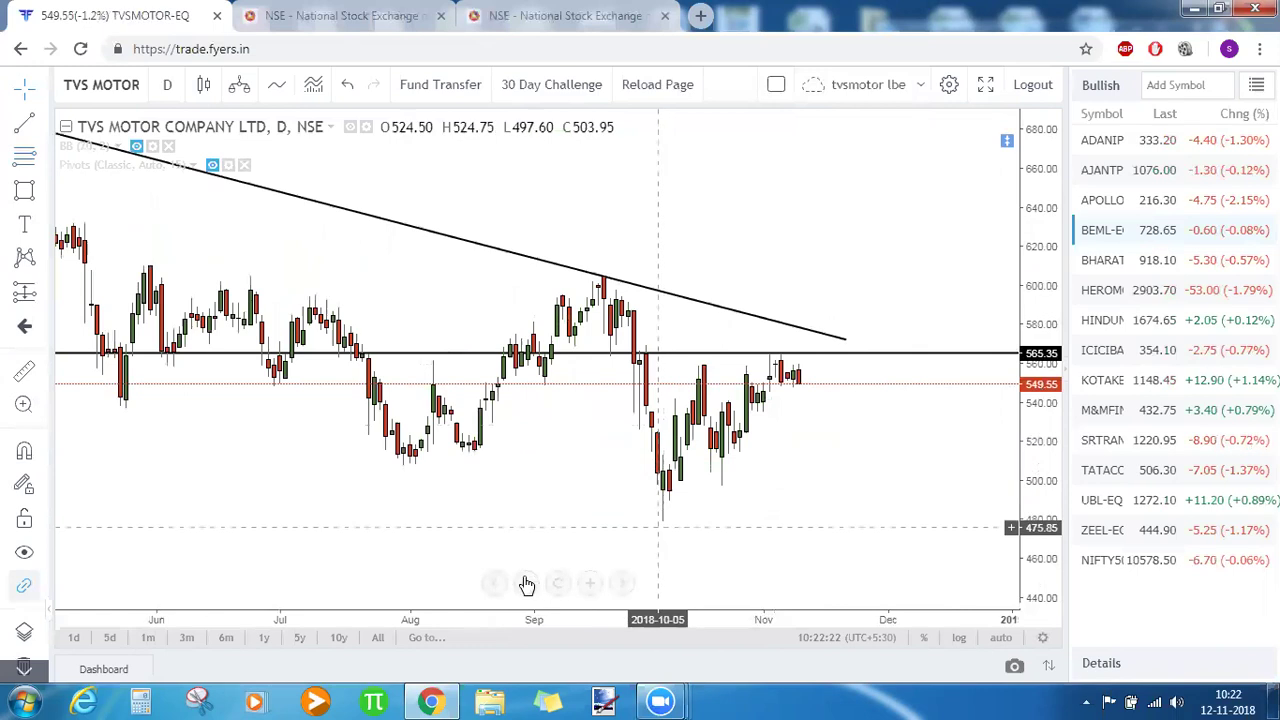
pyautogui.click(527, 585)
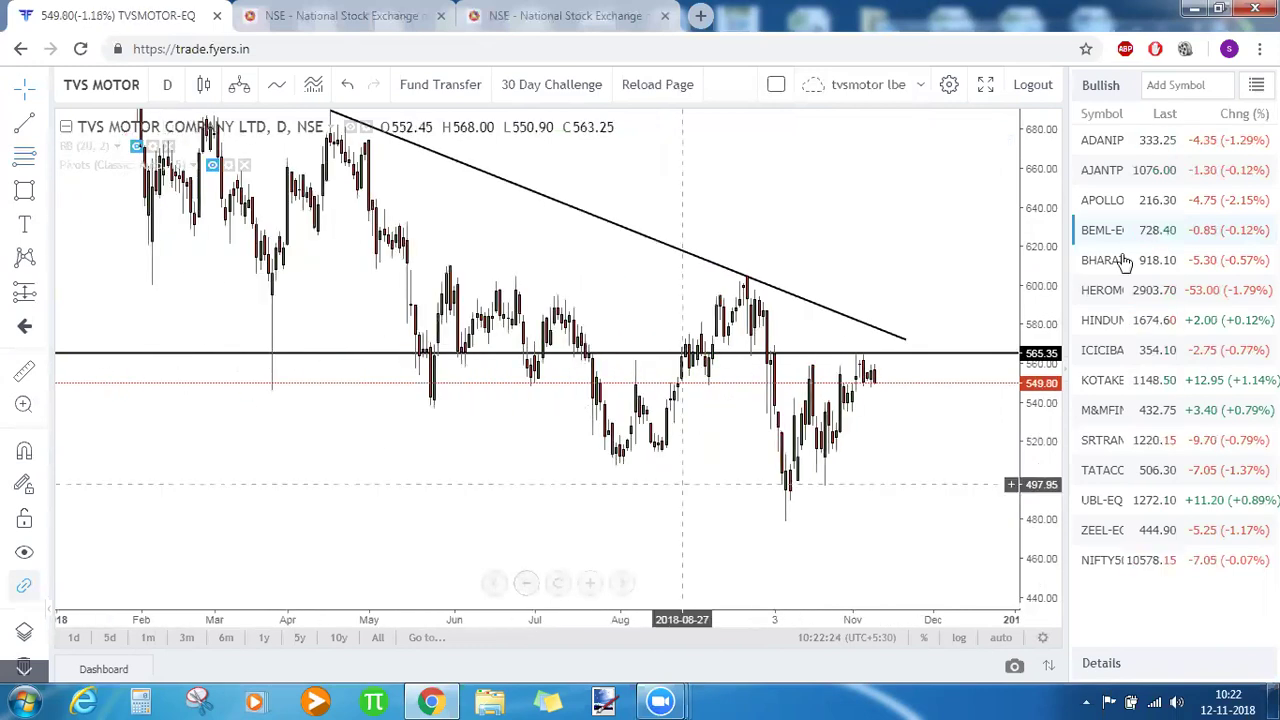
pyautogui.moveTo(1048, 250); pyautogui.dragTo(1045, 307)
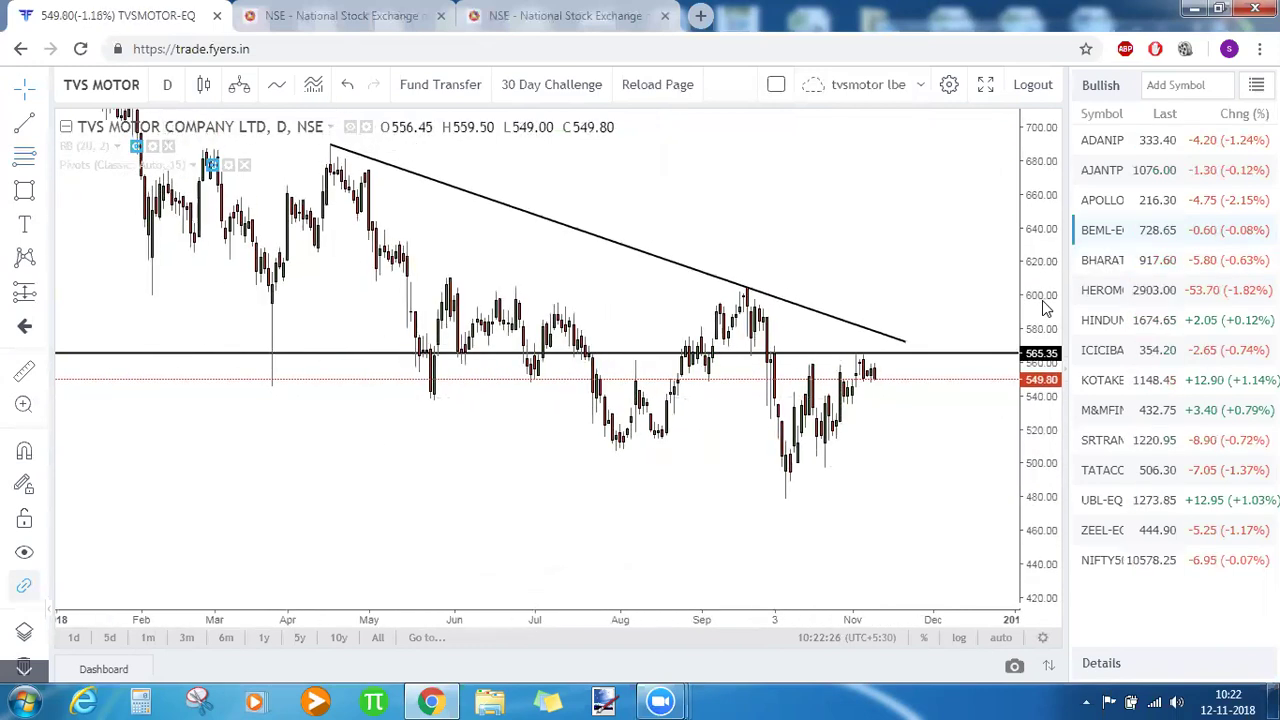